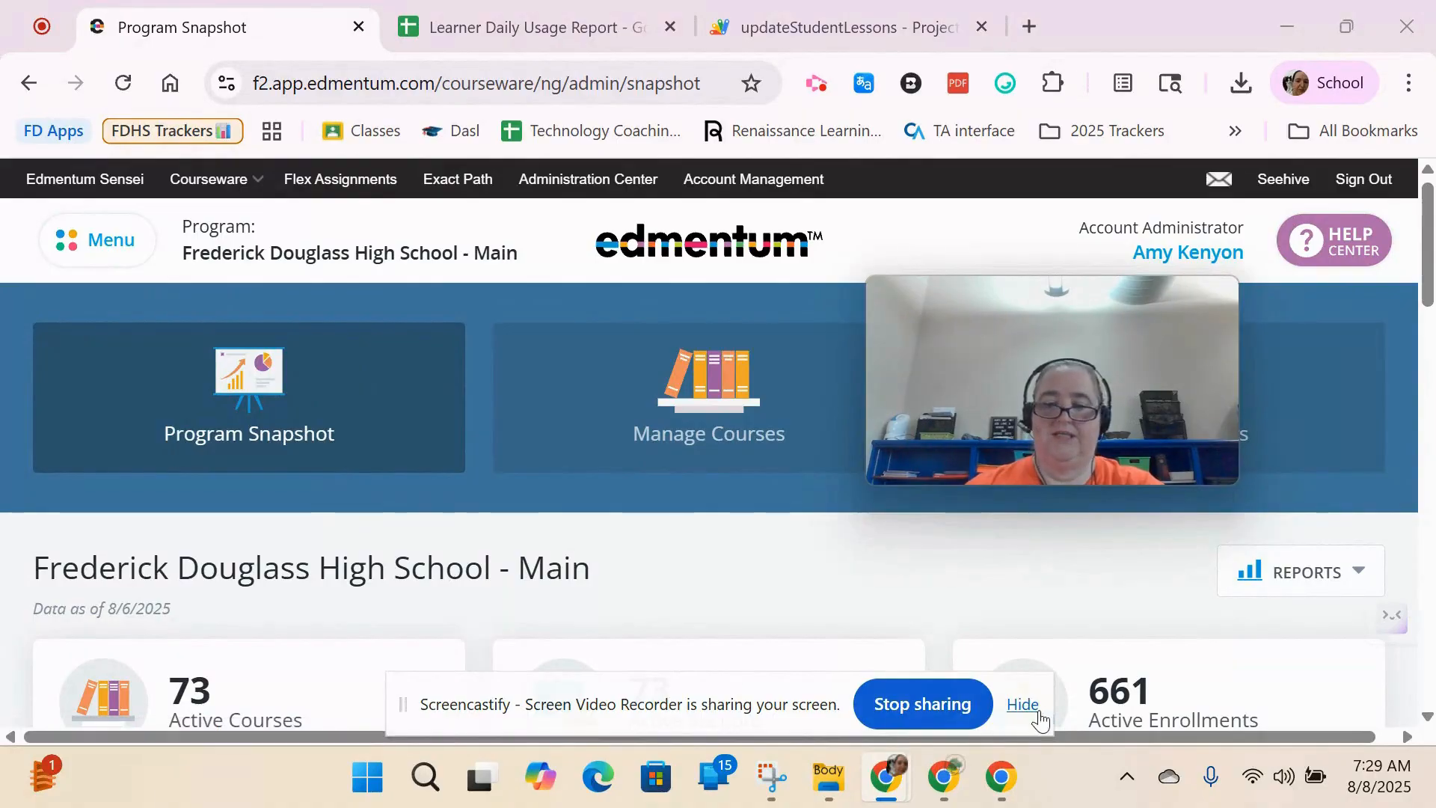
click(1023, 703)
mouse_move(995, 319)
drag(994, 319, 1140, 540)
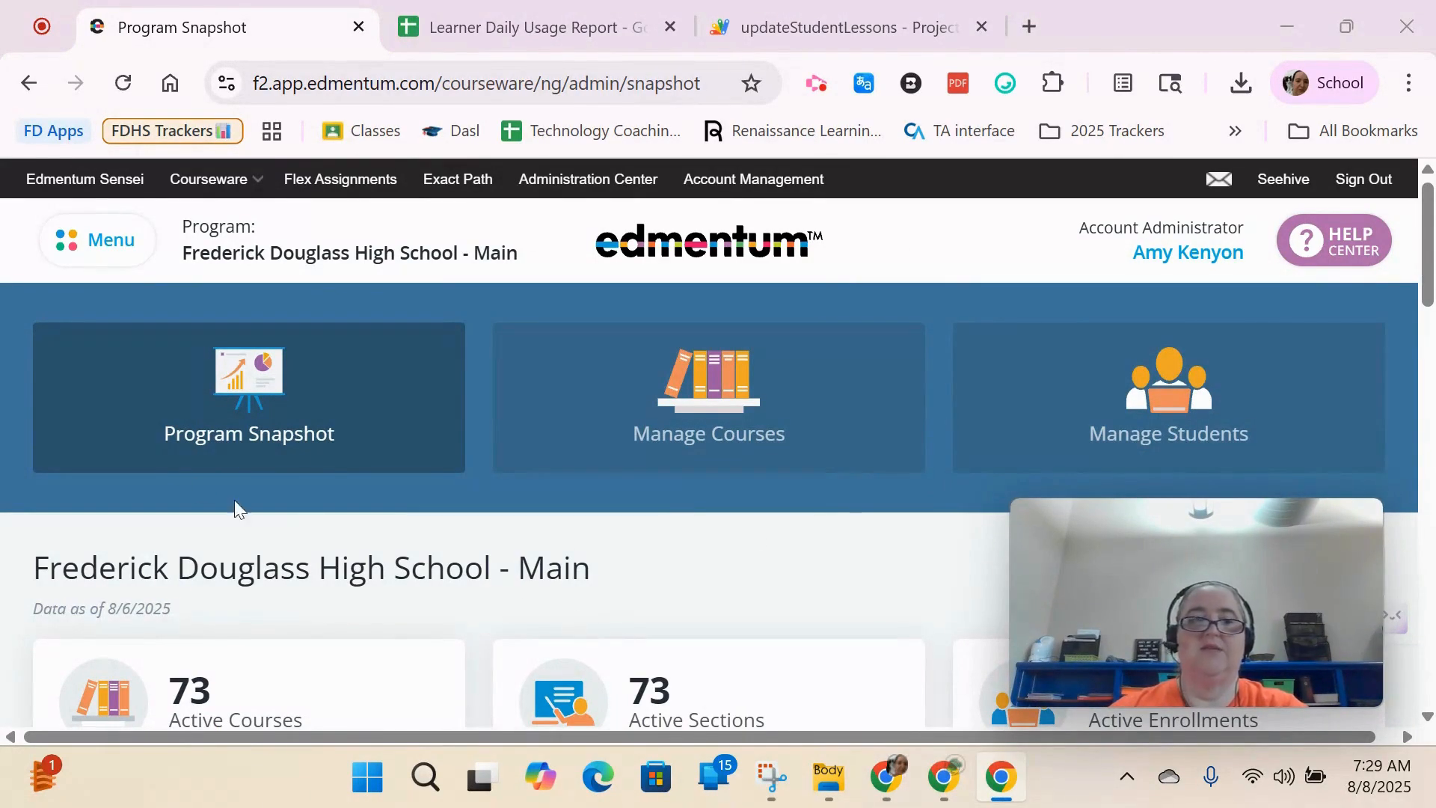
- Open the Reports page from the resources and start creating a new report
click(119, 247)
click(121, 253)
scroll(128, 436, down, 5)
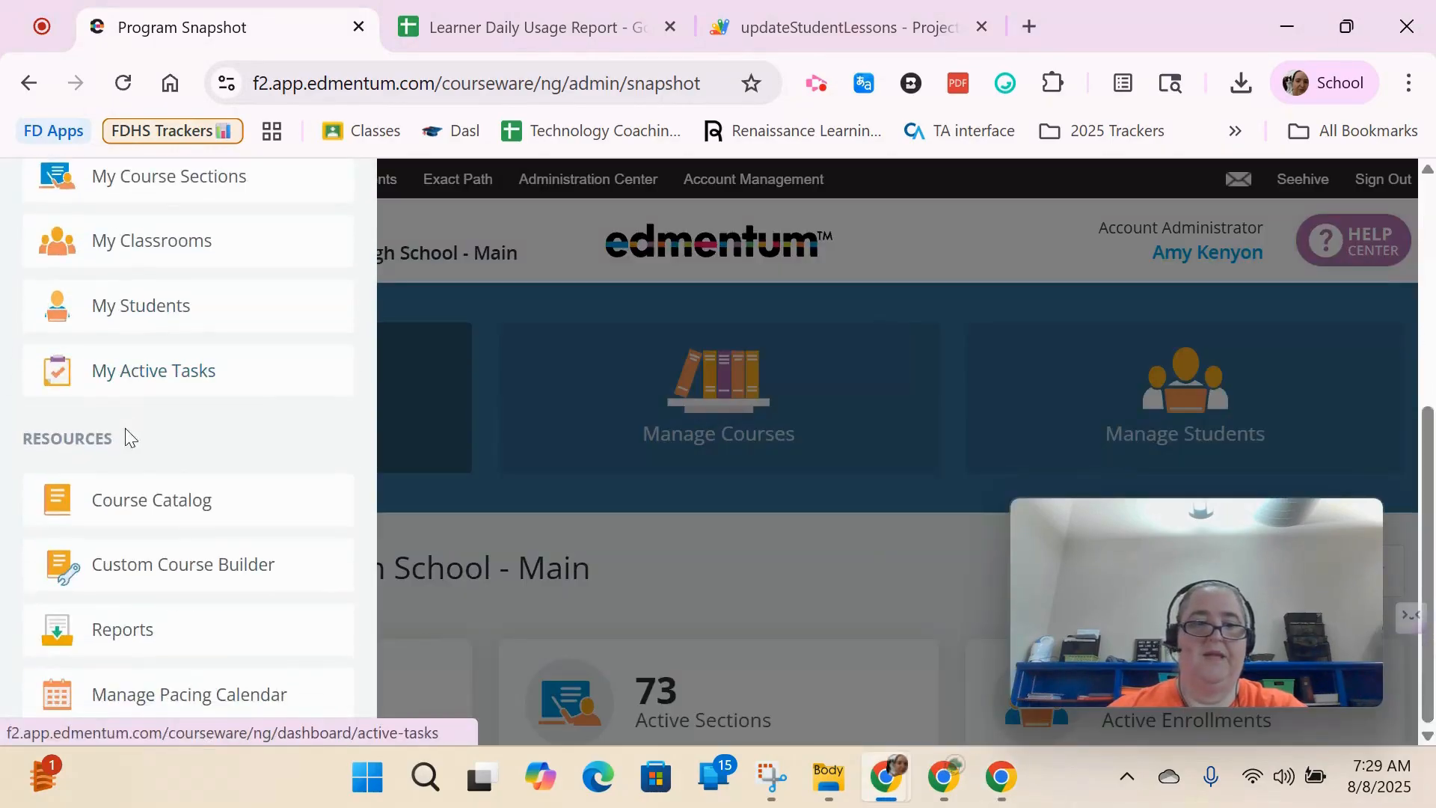
click(164, 638)
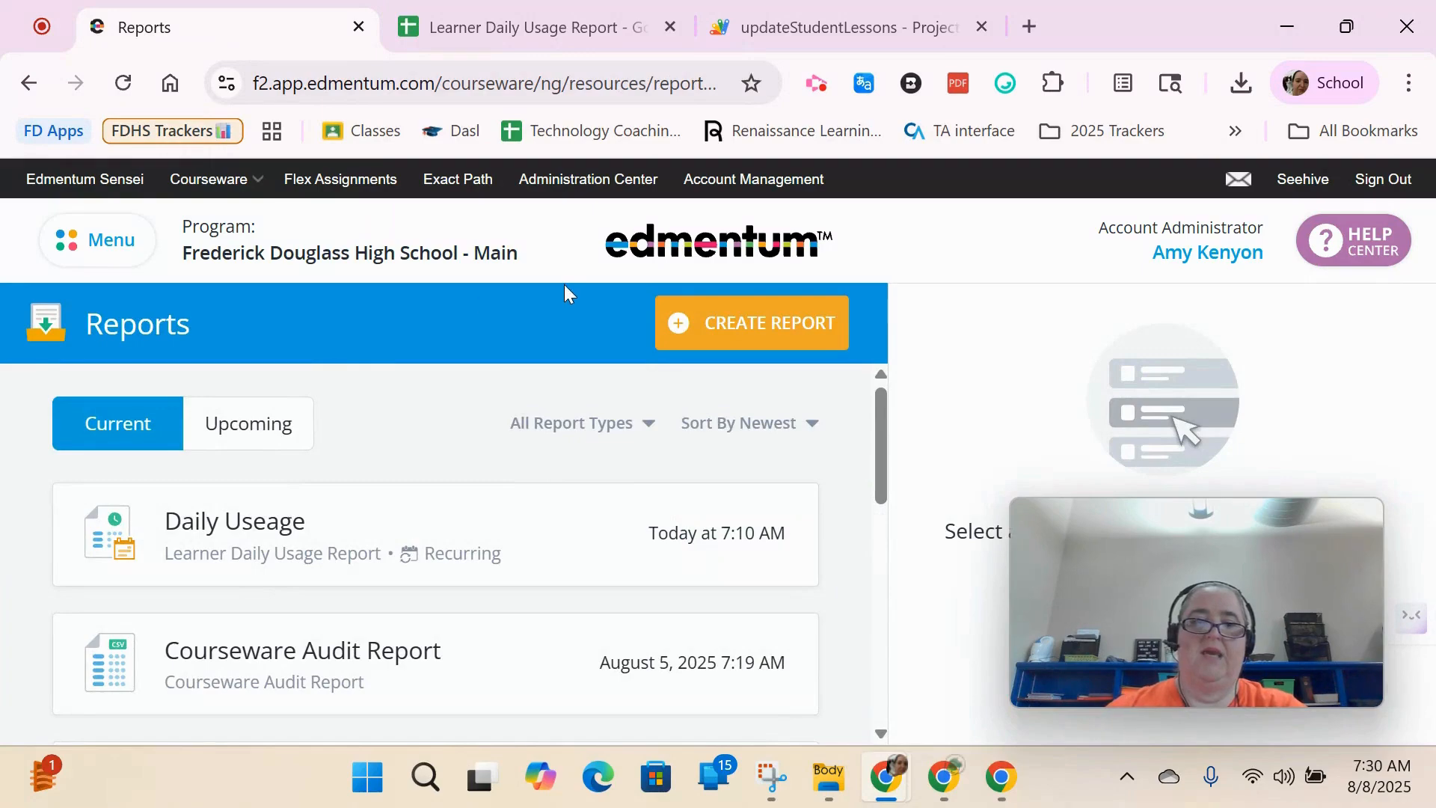
click(762, 326)
- Reduce the browser page zoom to 90%
scroll(773, 321, down, 3)
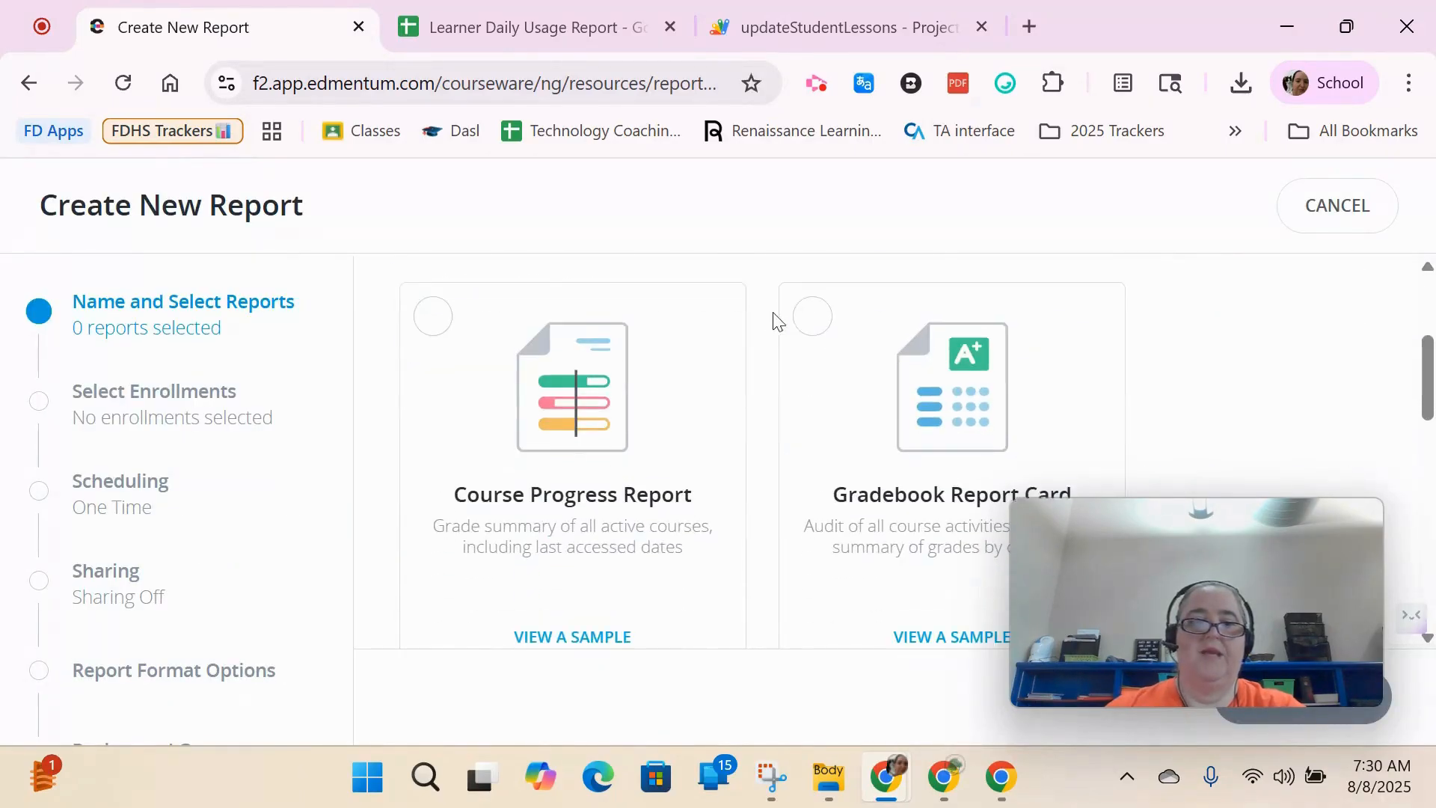
click(1408, 83)
click(1231, 608)
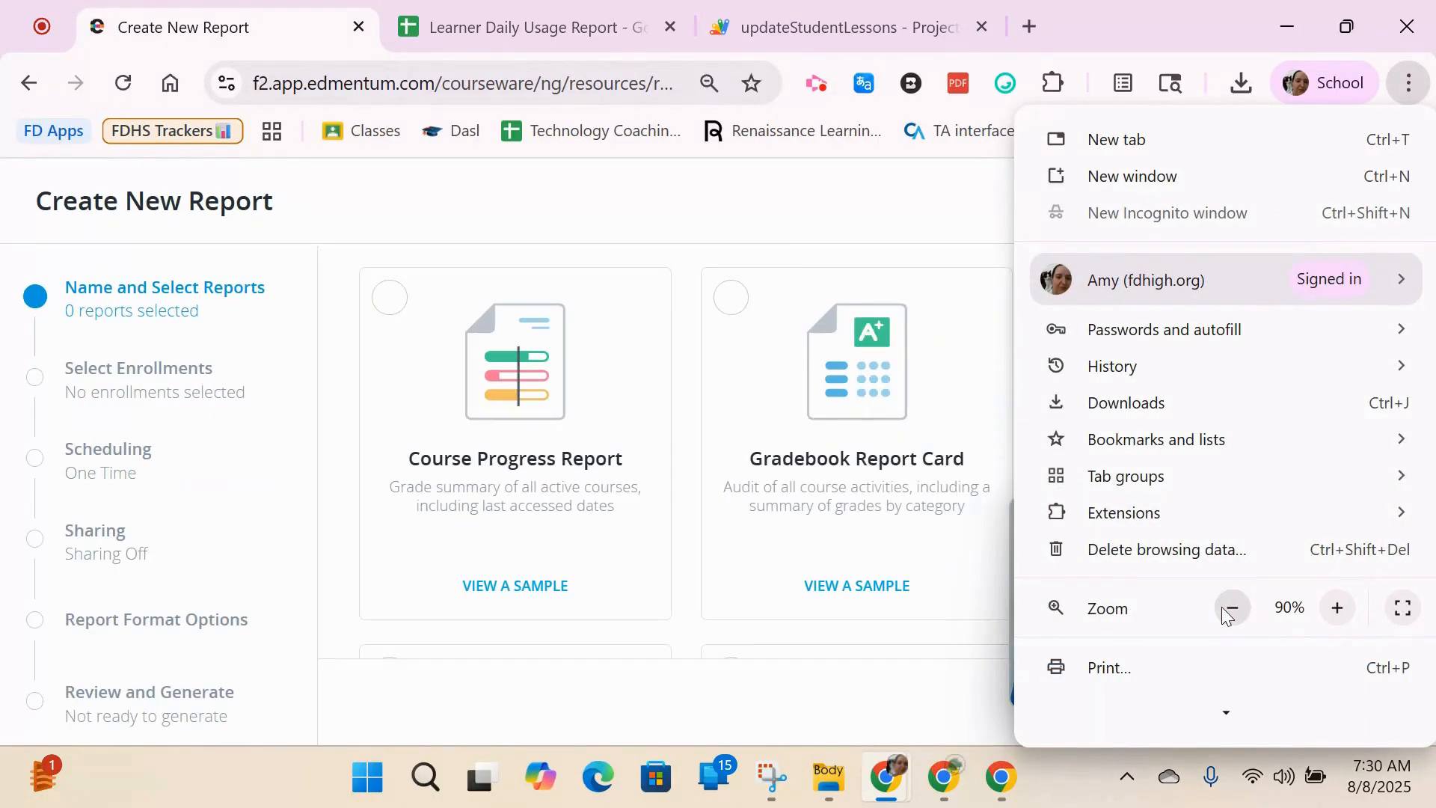
click(755, 212)
- Open the sample of the Learner Daily Usage Report and dismiss the Adobe login prompt
scroll(902, 307, down, 4)
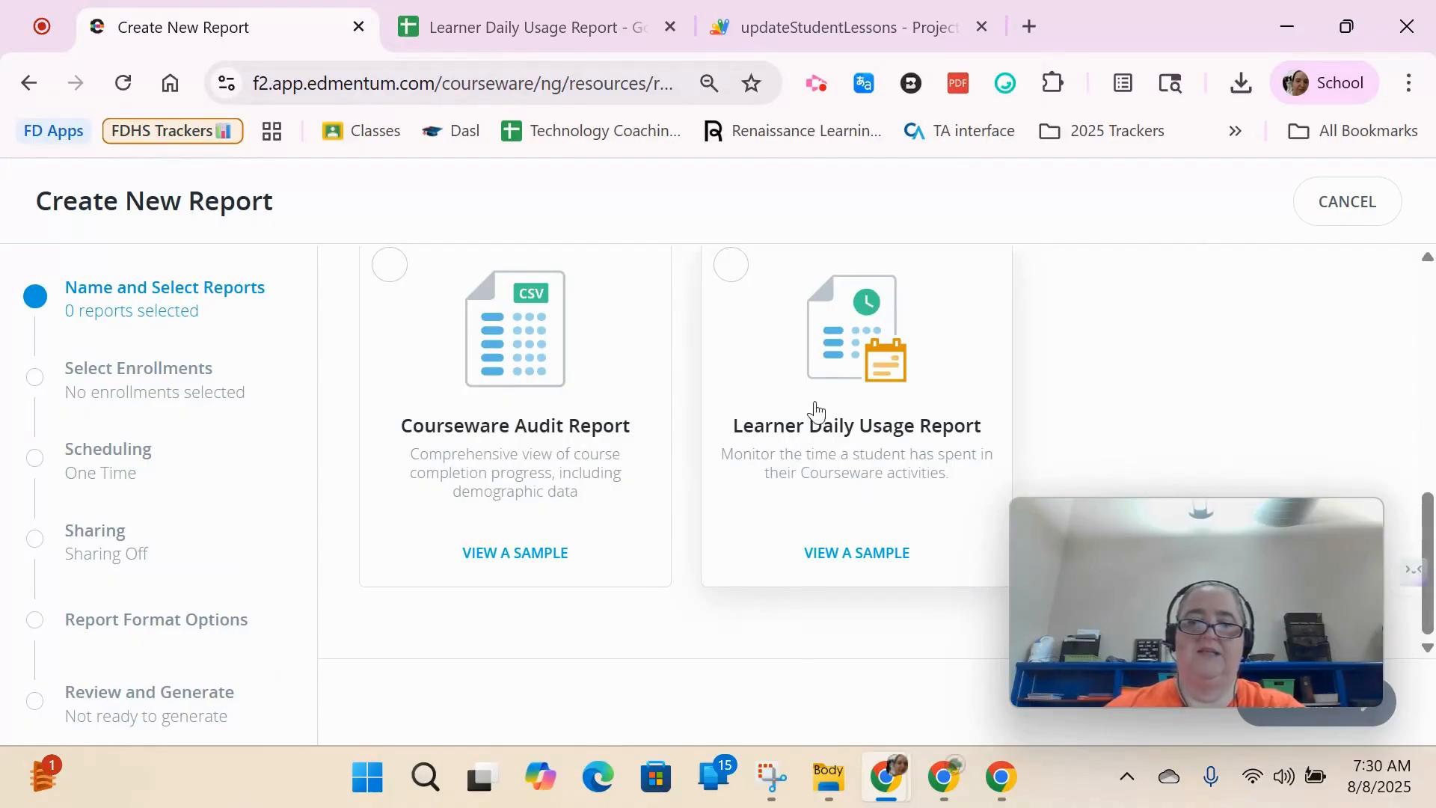
click(854, 558)
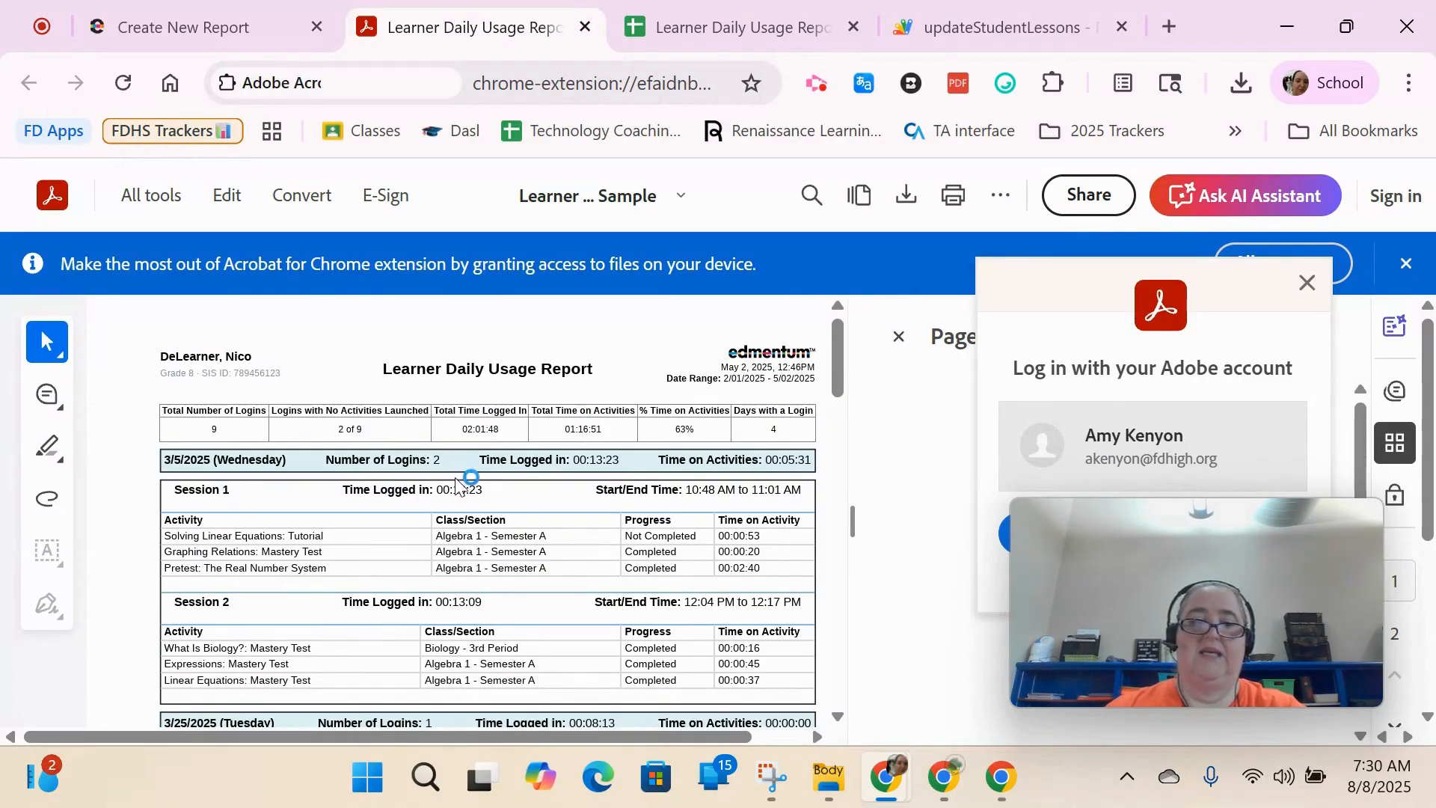
click(1307, 283)
click(1283, 263)
click(1156, 49)
- Examine the sample report's daily sessions, including each activity's progress and time on activity
scroll(612, 413, down, 2)
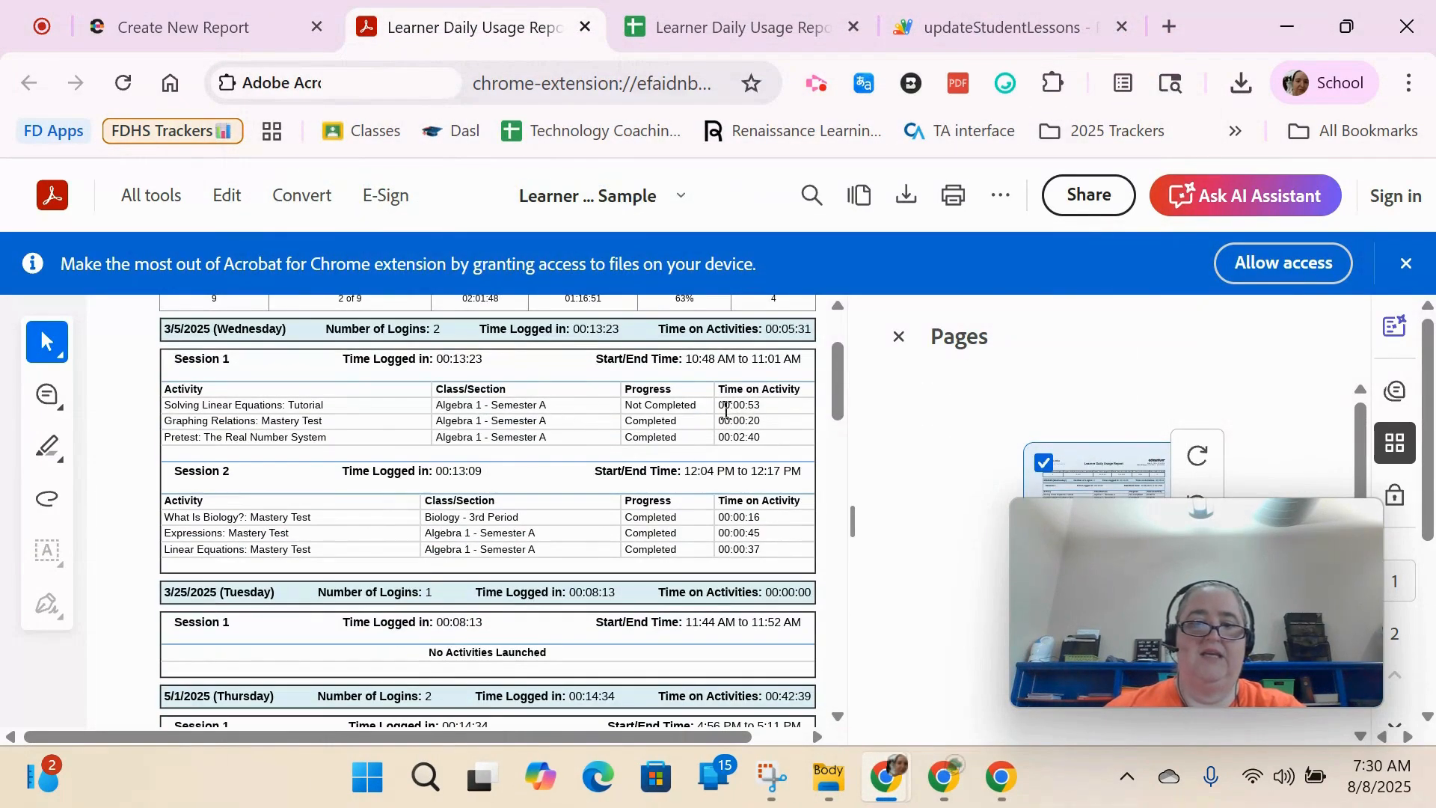
drag(658, 405, 669, 444)
click(635, 382)
scroll(636, 389, up, 2)
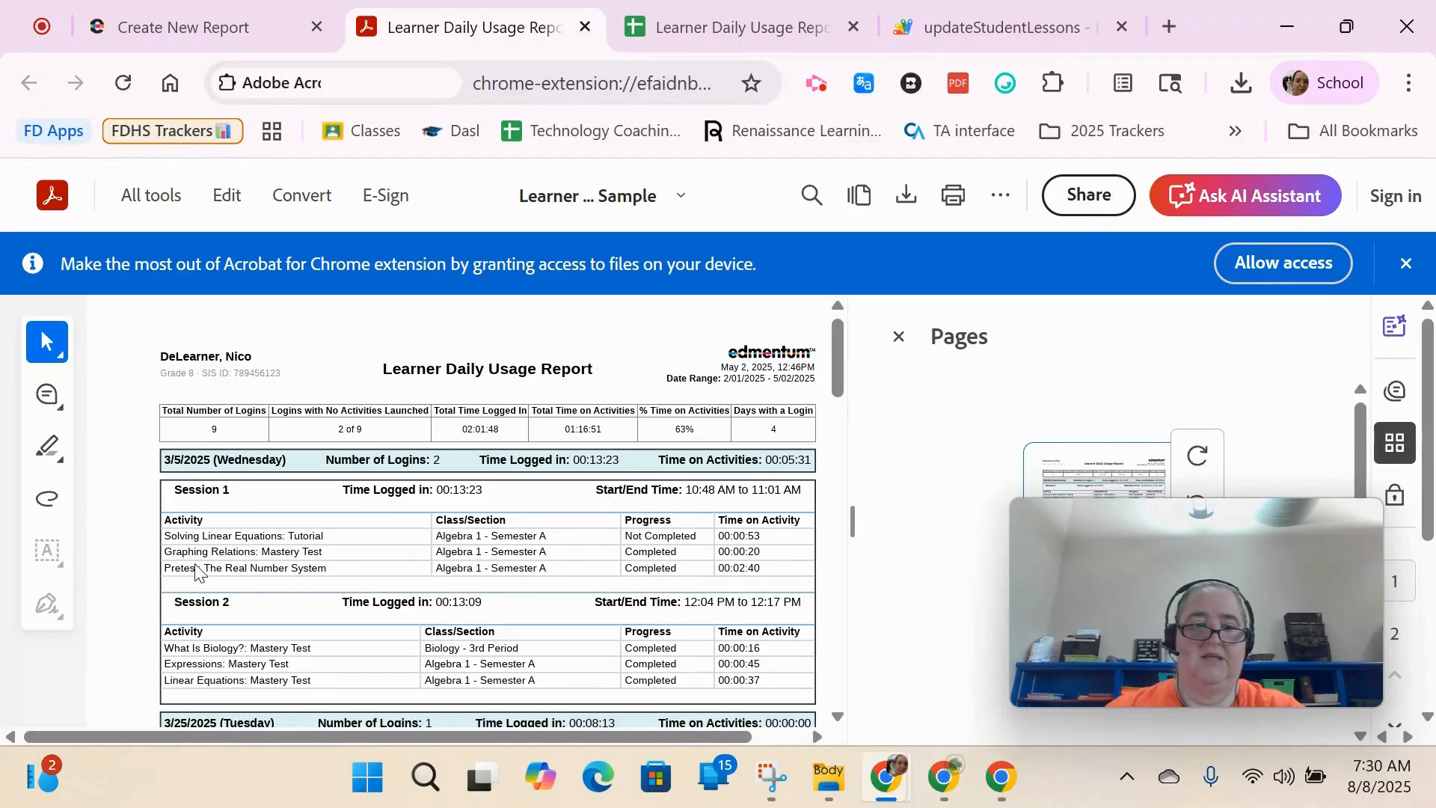
drag(185, 572, 776, 570)
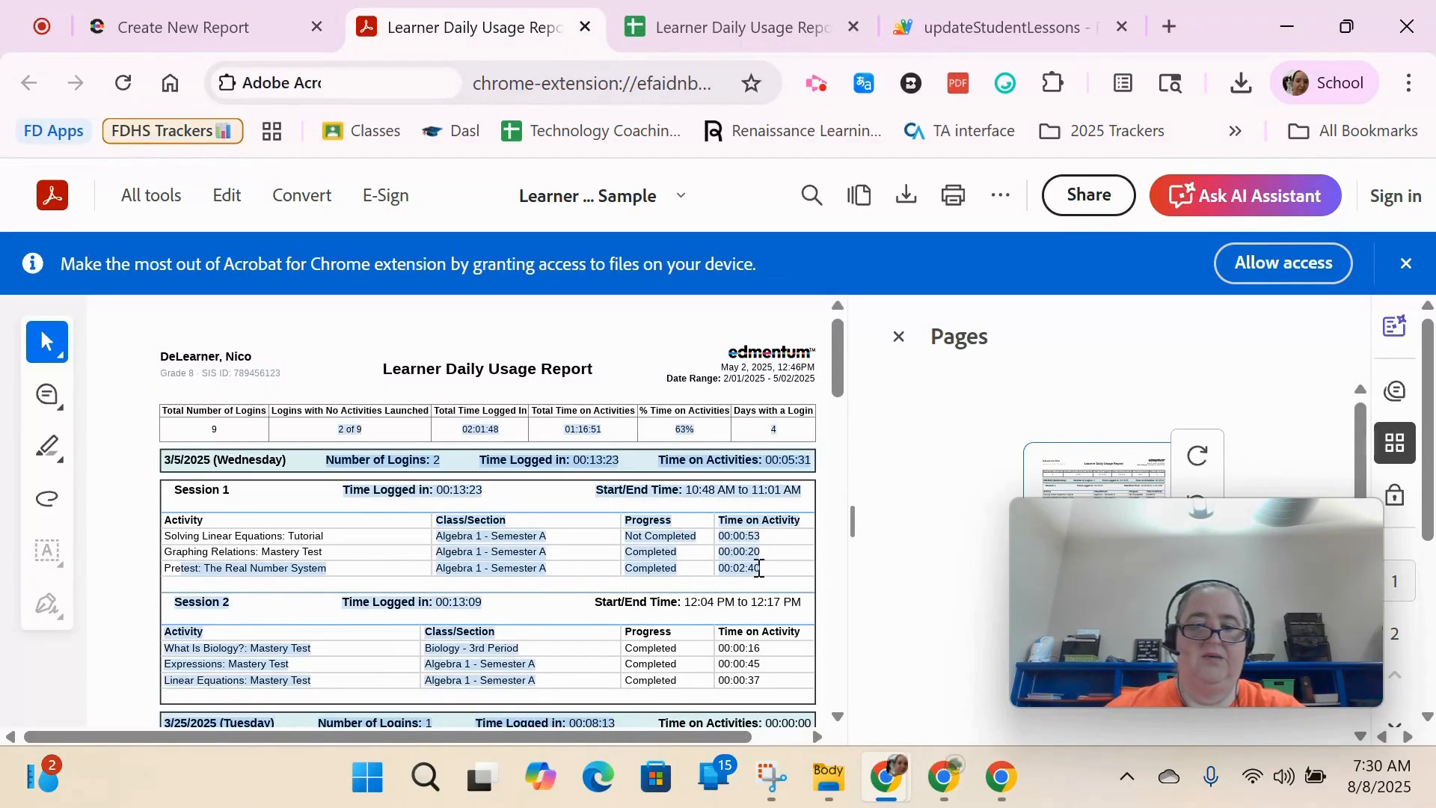
click(760, 568)
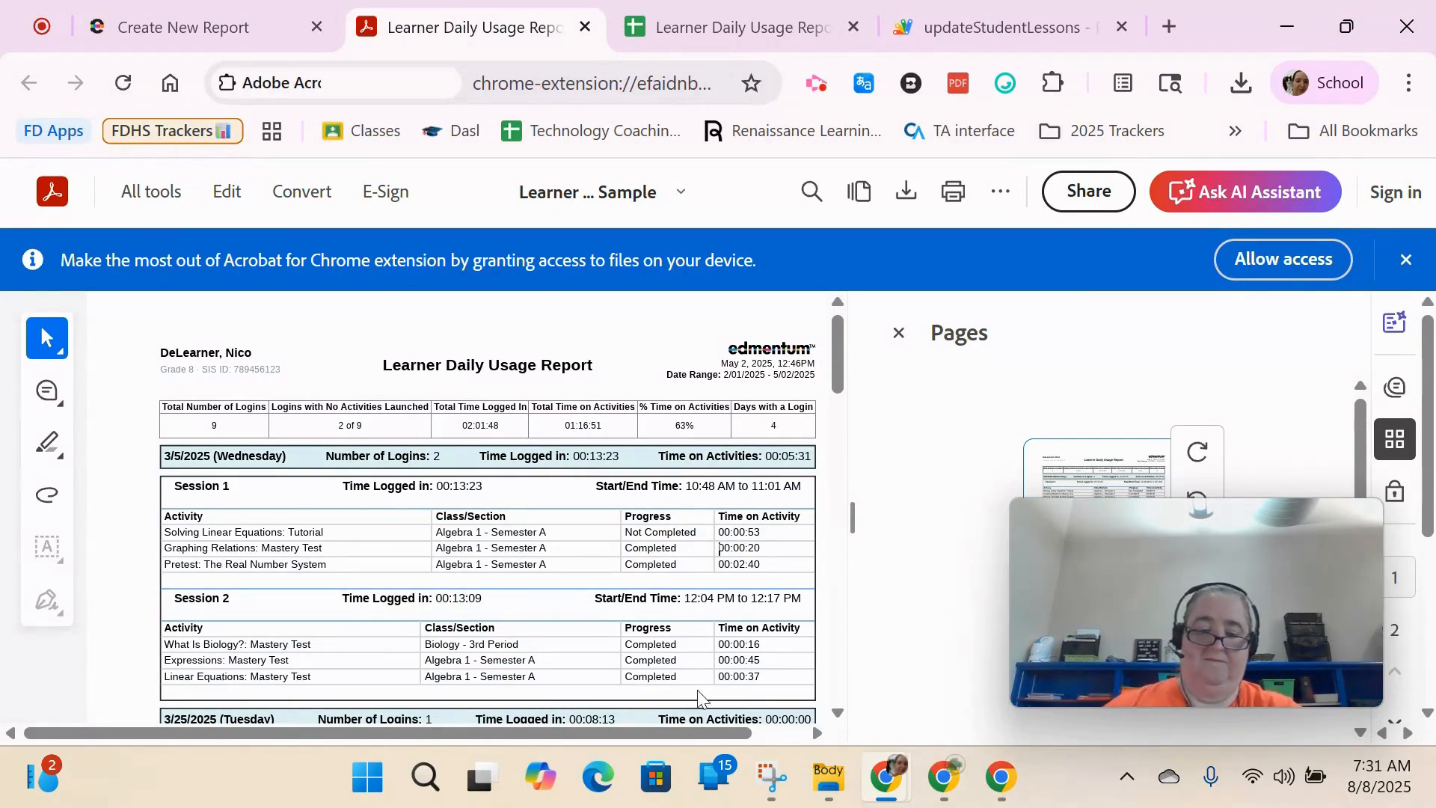
scroll(734, 483, down, 2)
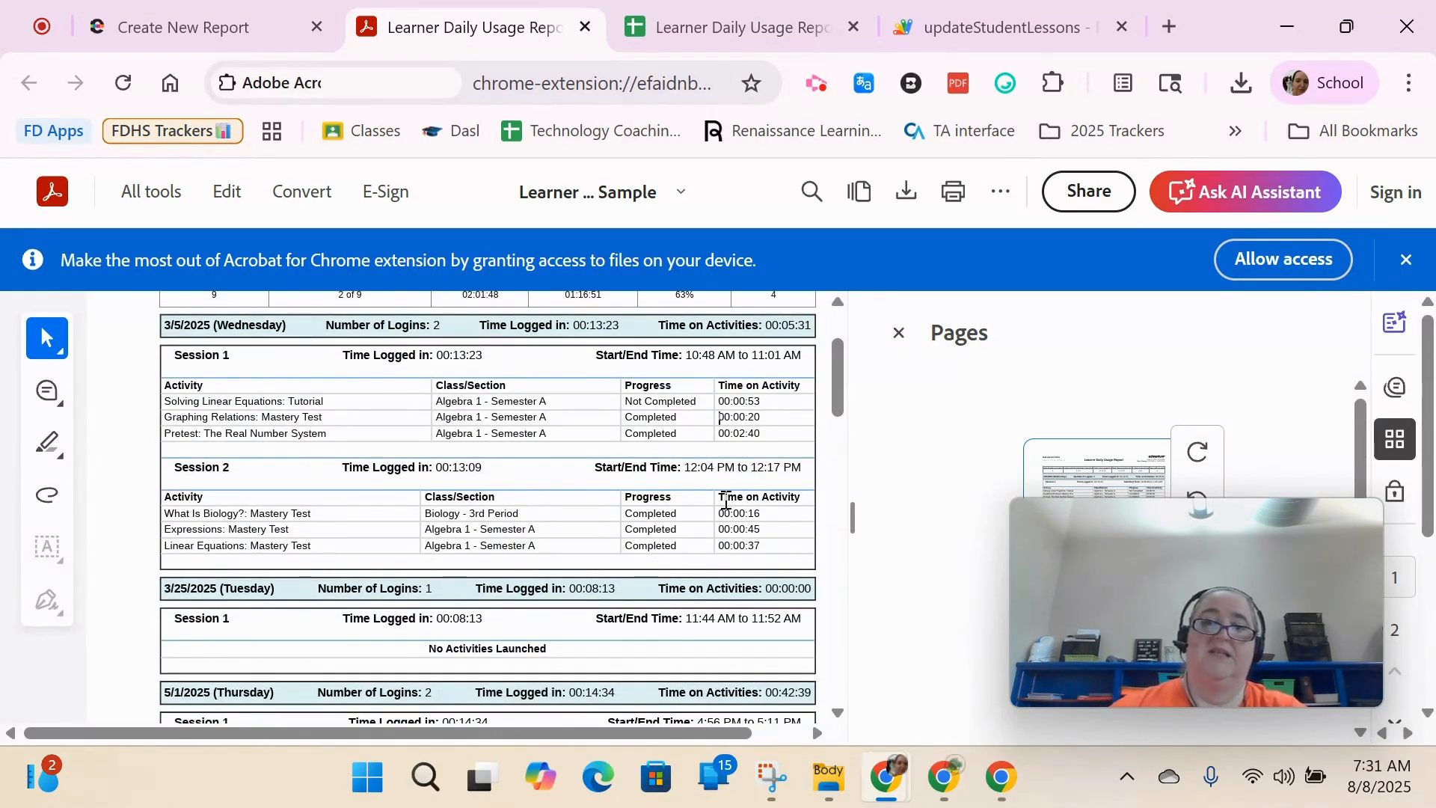
scroll(725, 503, up, 2)
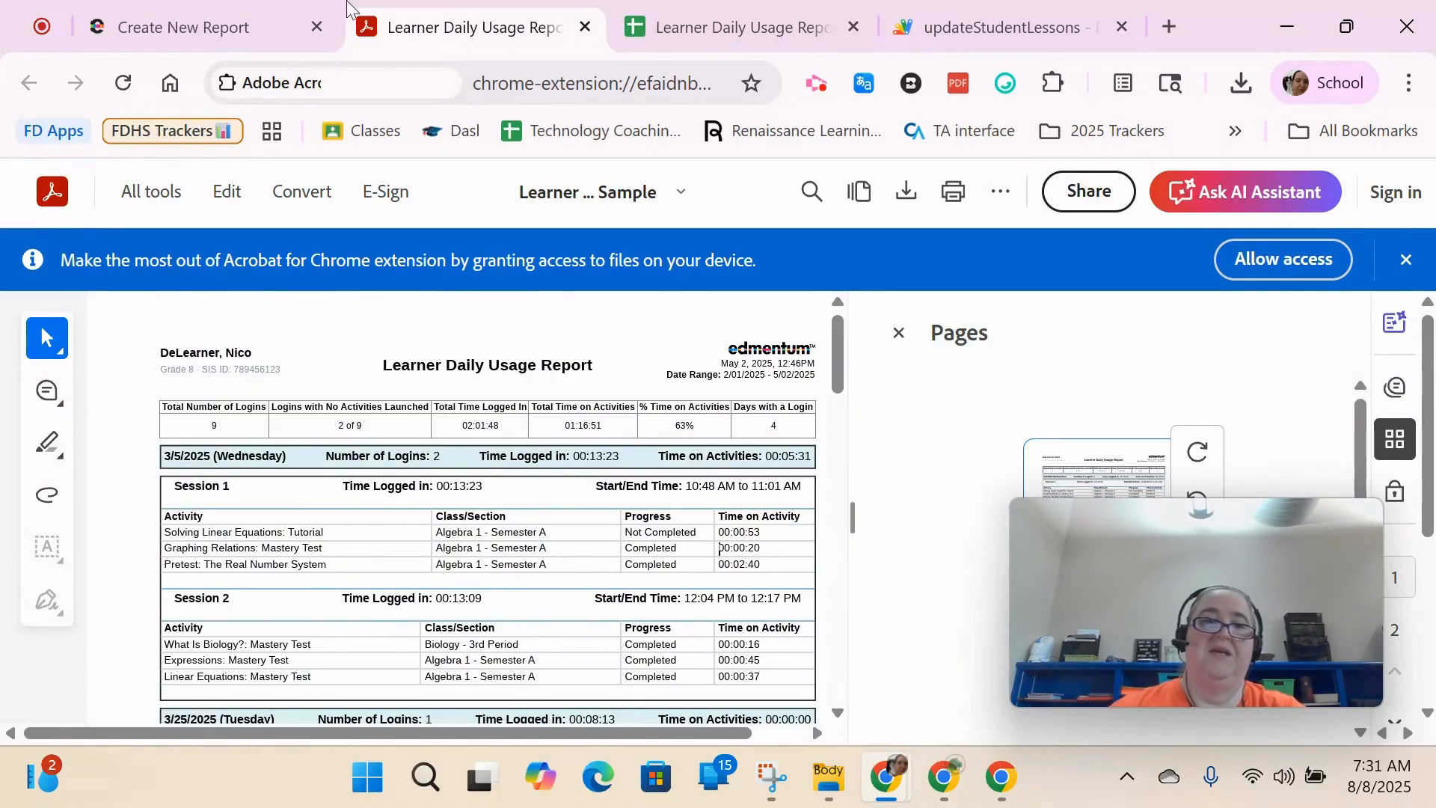
- Return to the Create New Report page and select the Learner Daily Usage Report
click(209, 24)
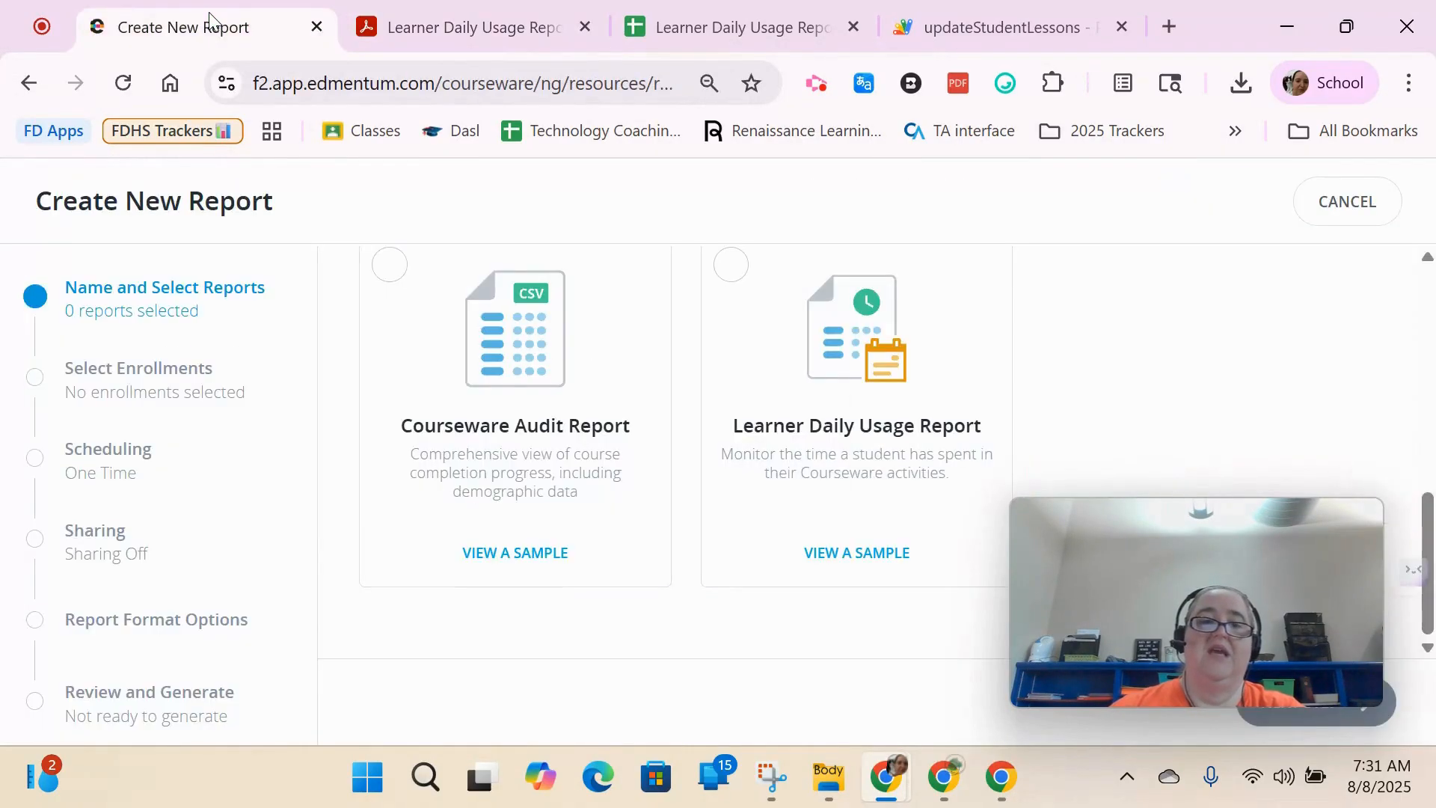
click(728, 268)
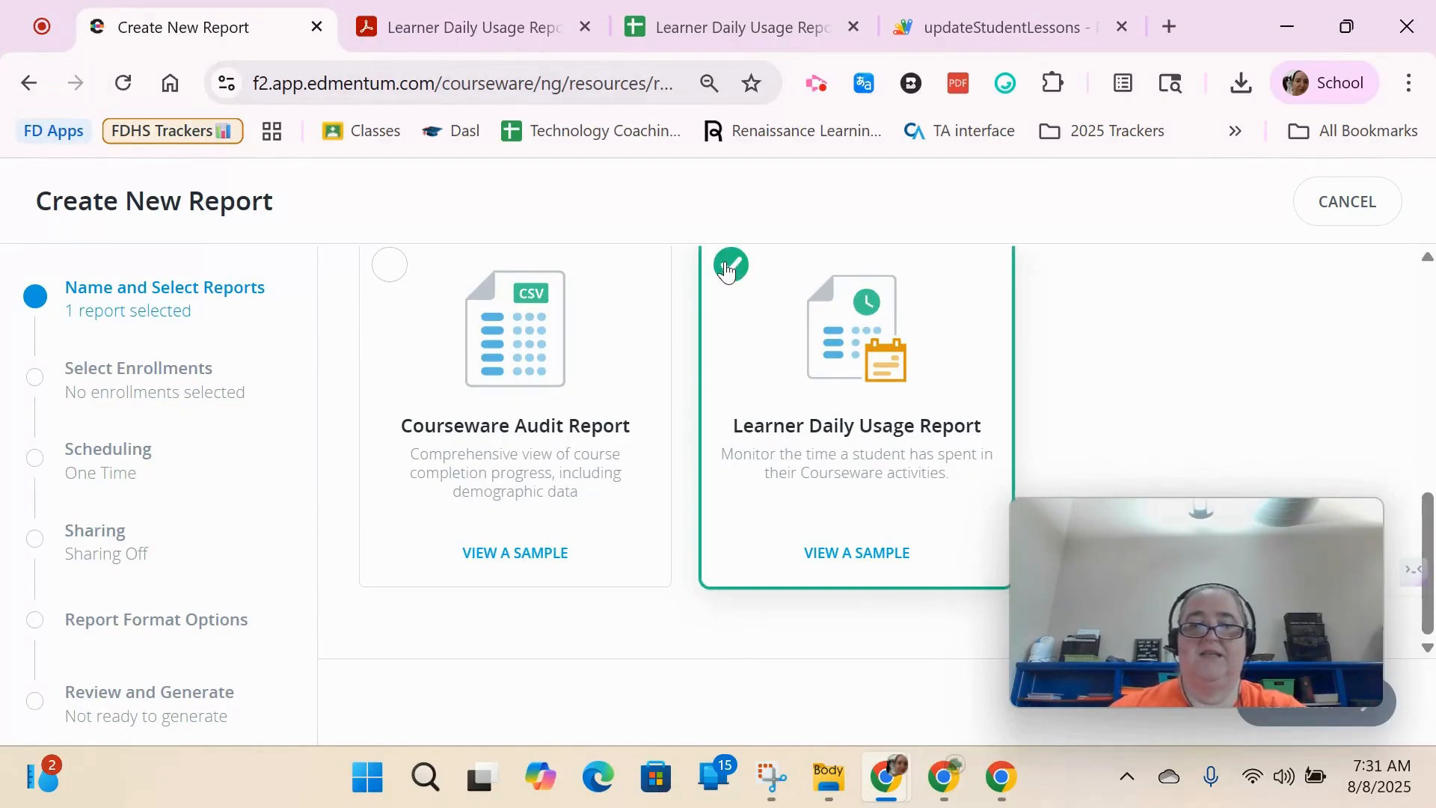
click(841, 557)
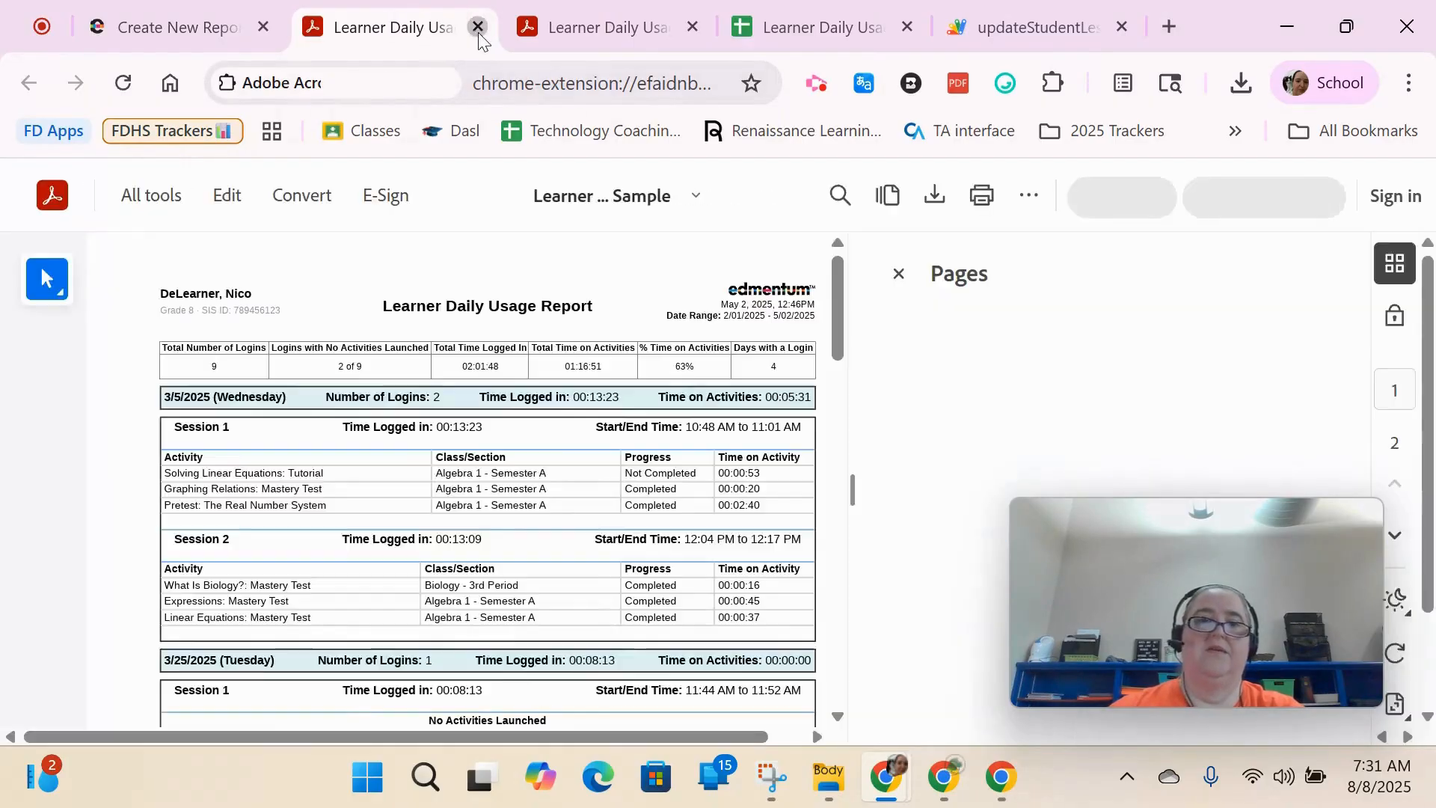
click(478, 28)
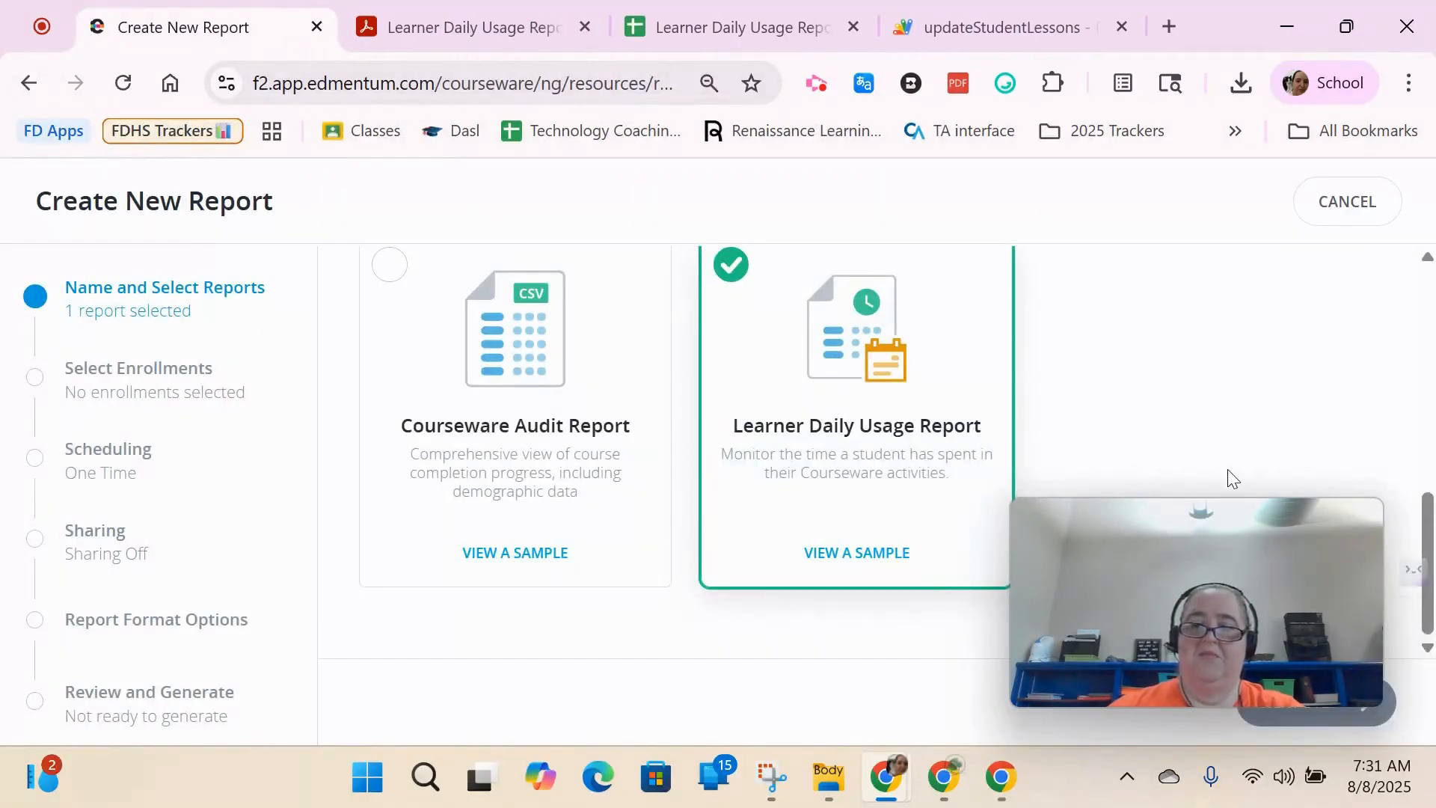
- Name the report "Daily lessons 2" and continue to the enrollment selection
click(1329, 703)
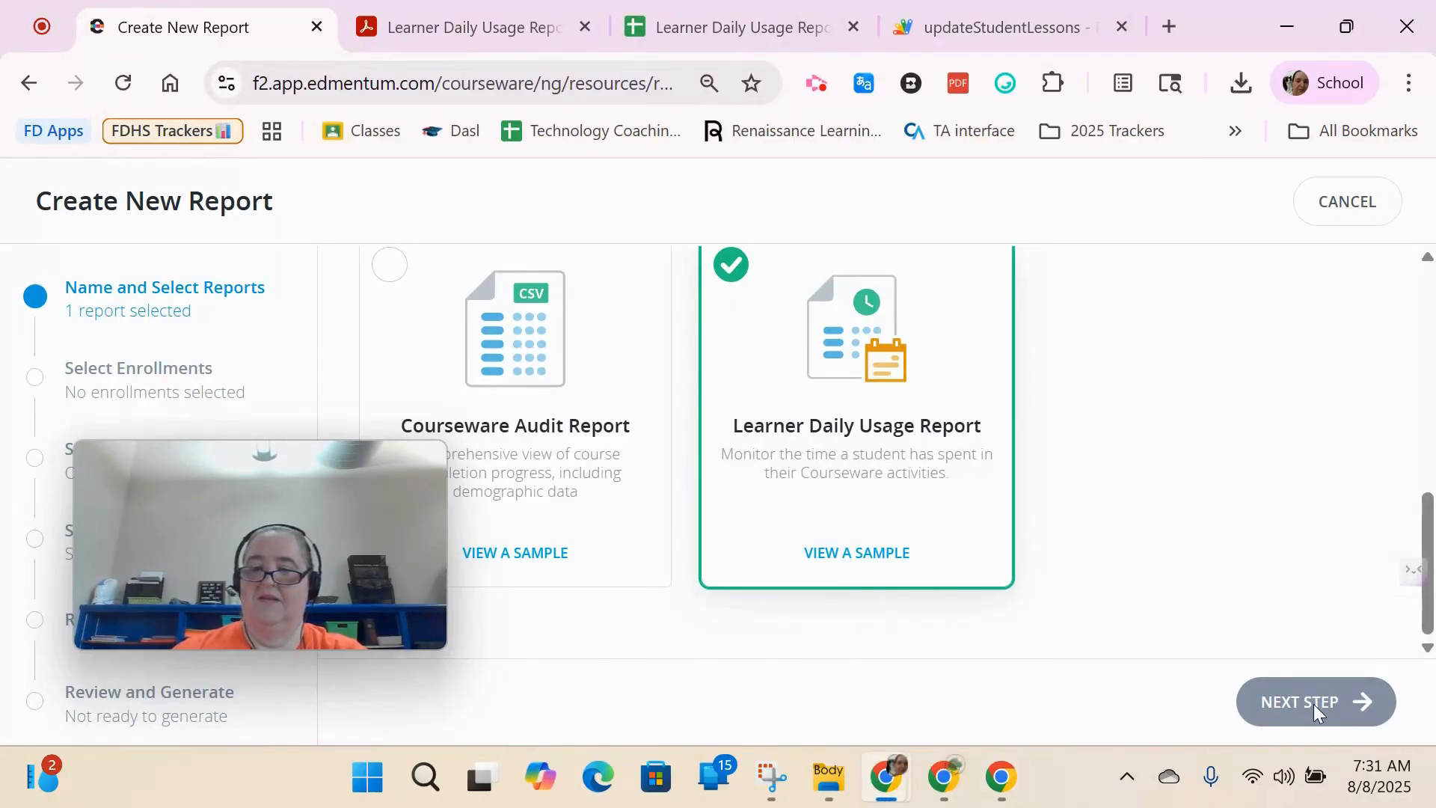
scroll(1235, 468, up, 3)
scroll(1236, 478, down, 3)
scroll(1236, 490, up, 5)
click(599, 341)
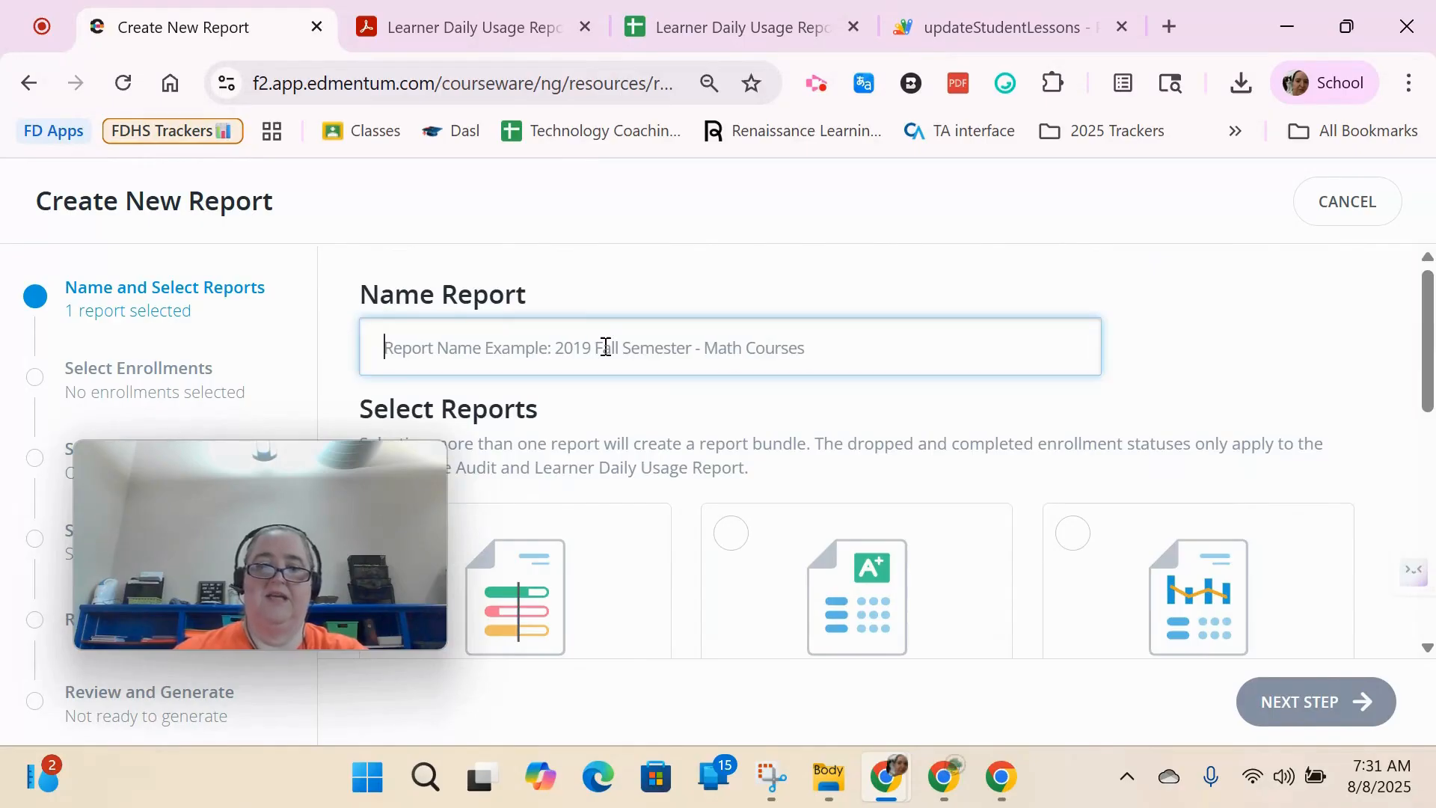
text(Daily les)
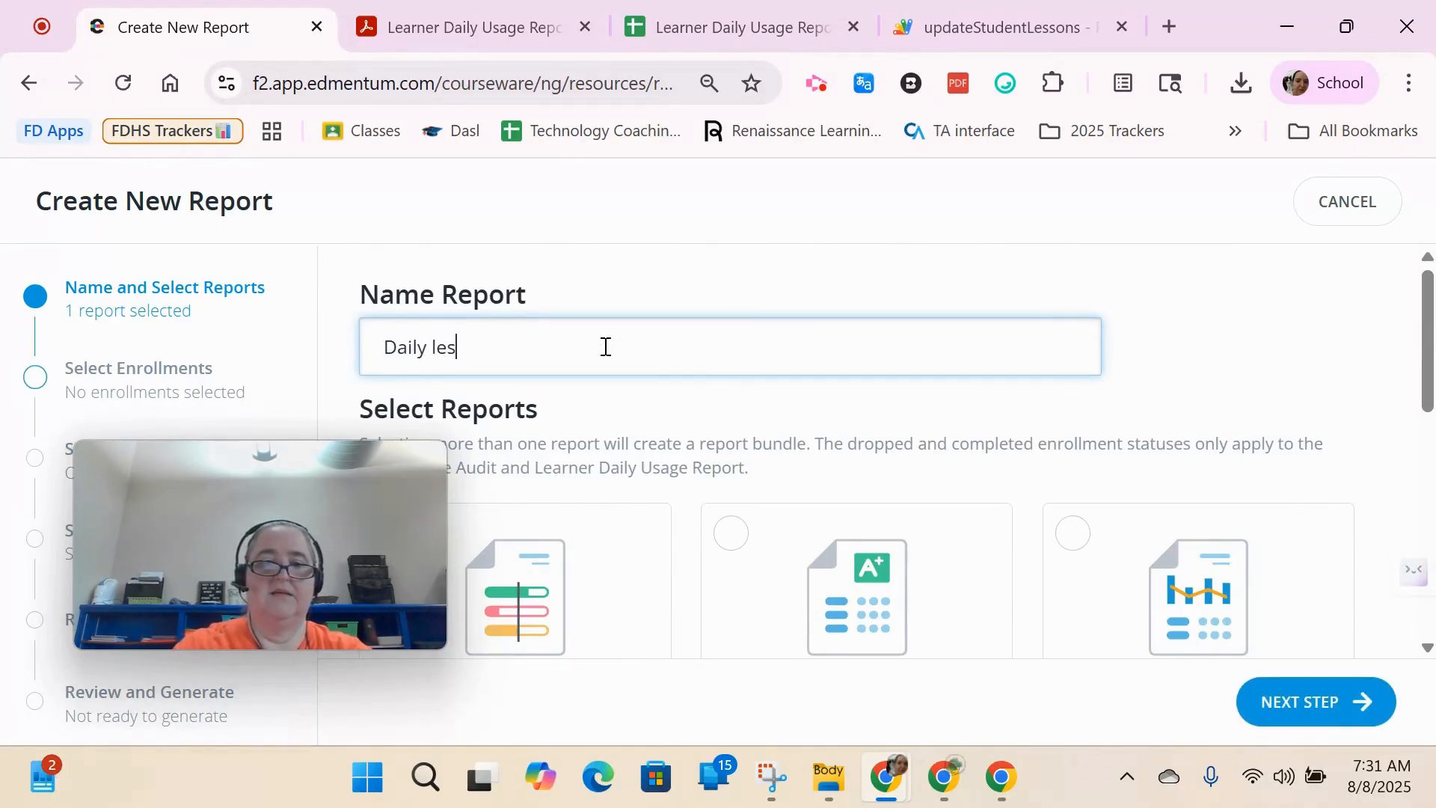
text(sons 2)
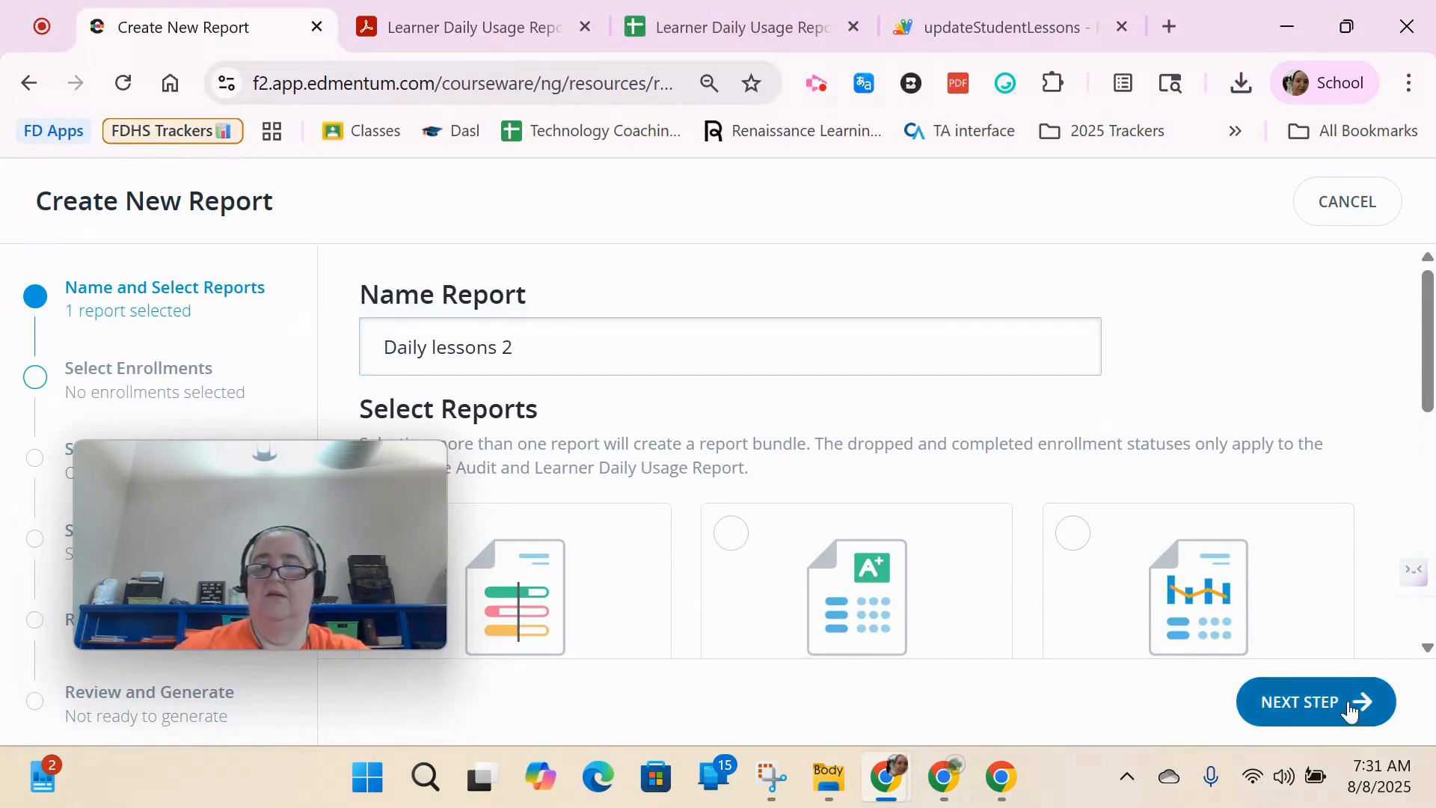
click(1331, 704)
- Add all course sections from the course directory to the report's enrollments
scroll(724, 468, down, 1)
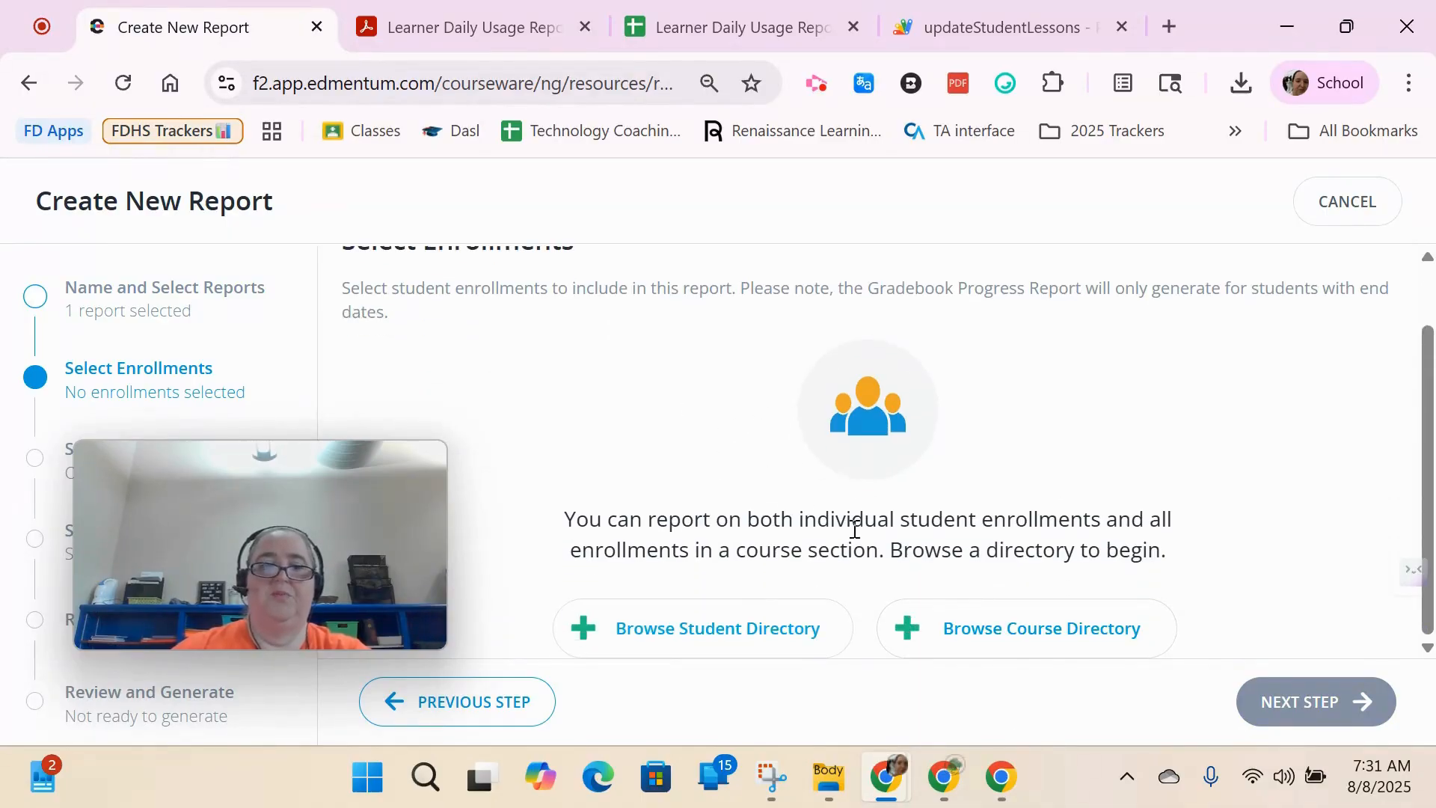
click(989, 629)
drag(290, 481, 1246, 190)
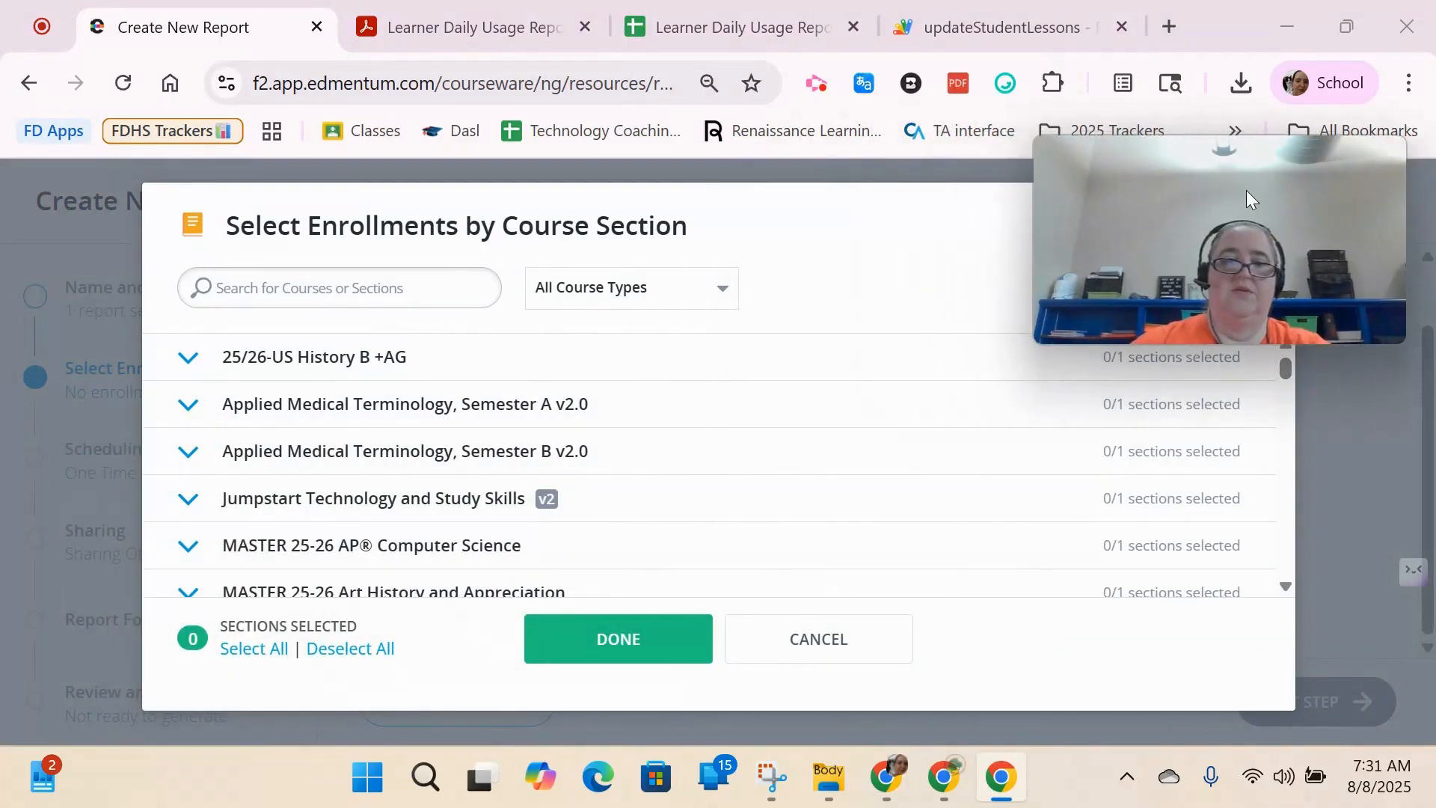
click(271, 650)
click(617, 652)
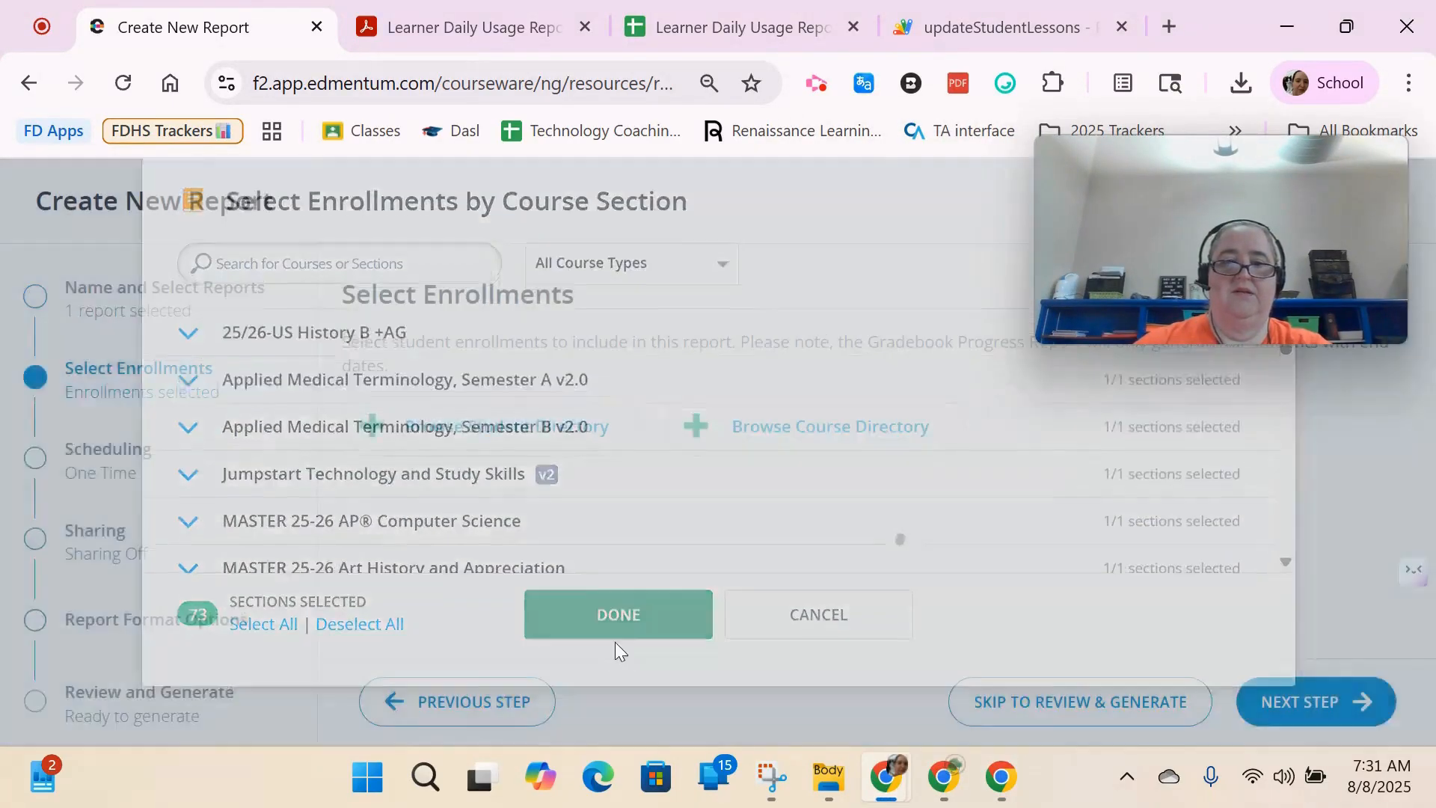
- Select all listed student enrollments from the student directory and add them to the report
click(471, 426)
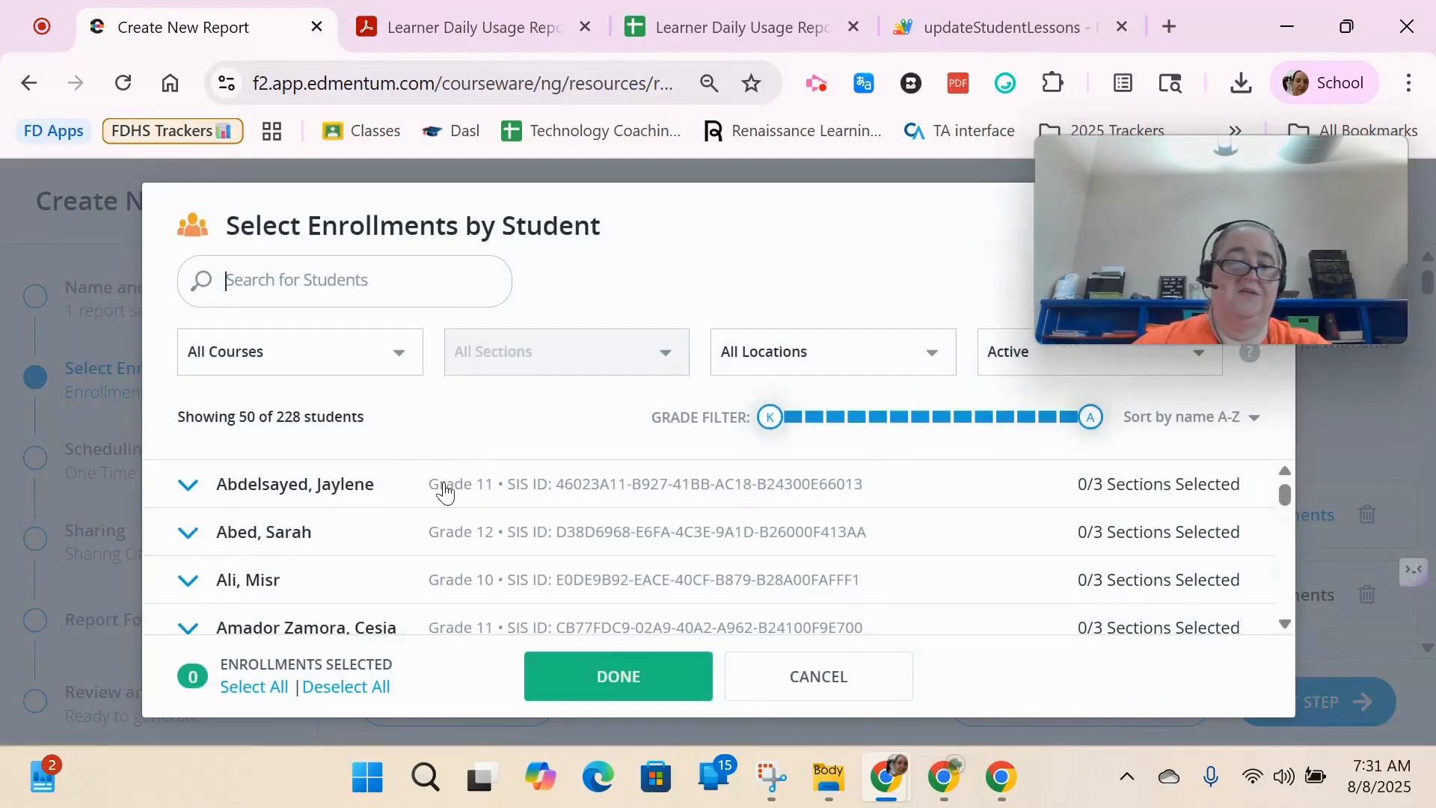
click(254, 688)
click(589, 686)
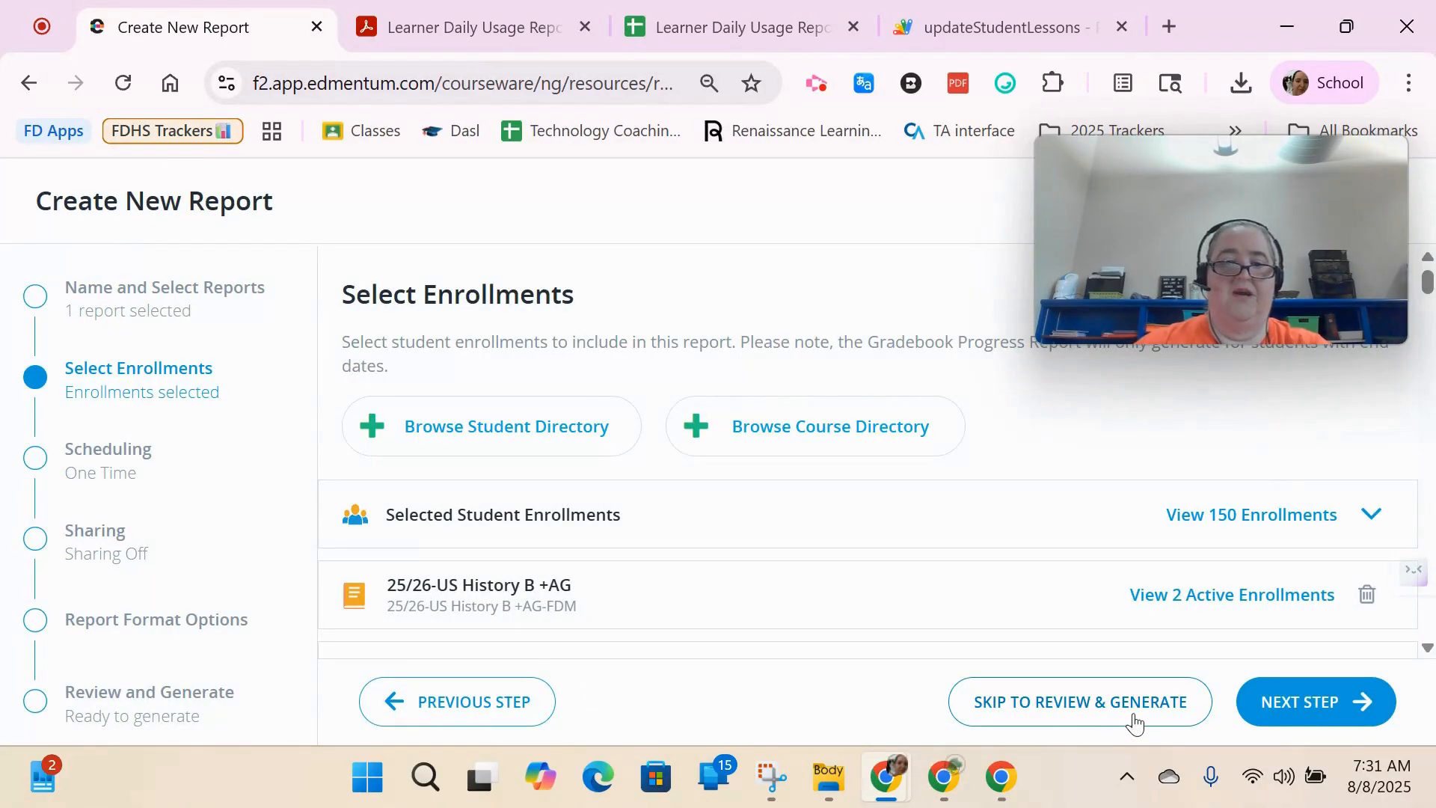
- Keep One Time scheduling and No Sharing, and proceed to the report format options
click(1324, 704)
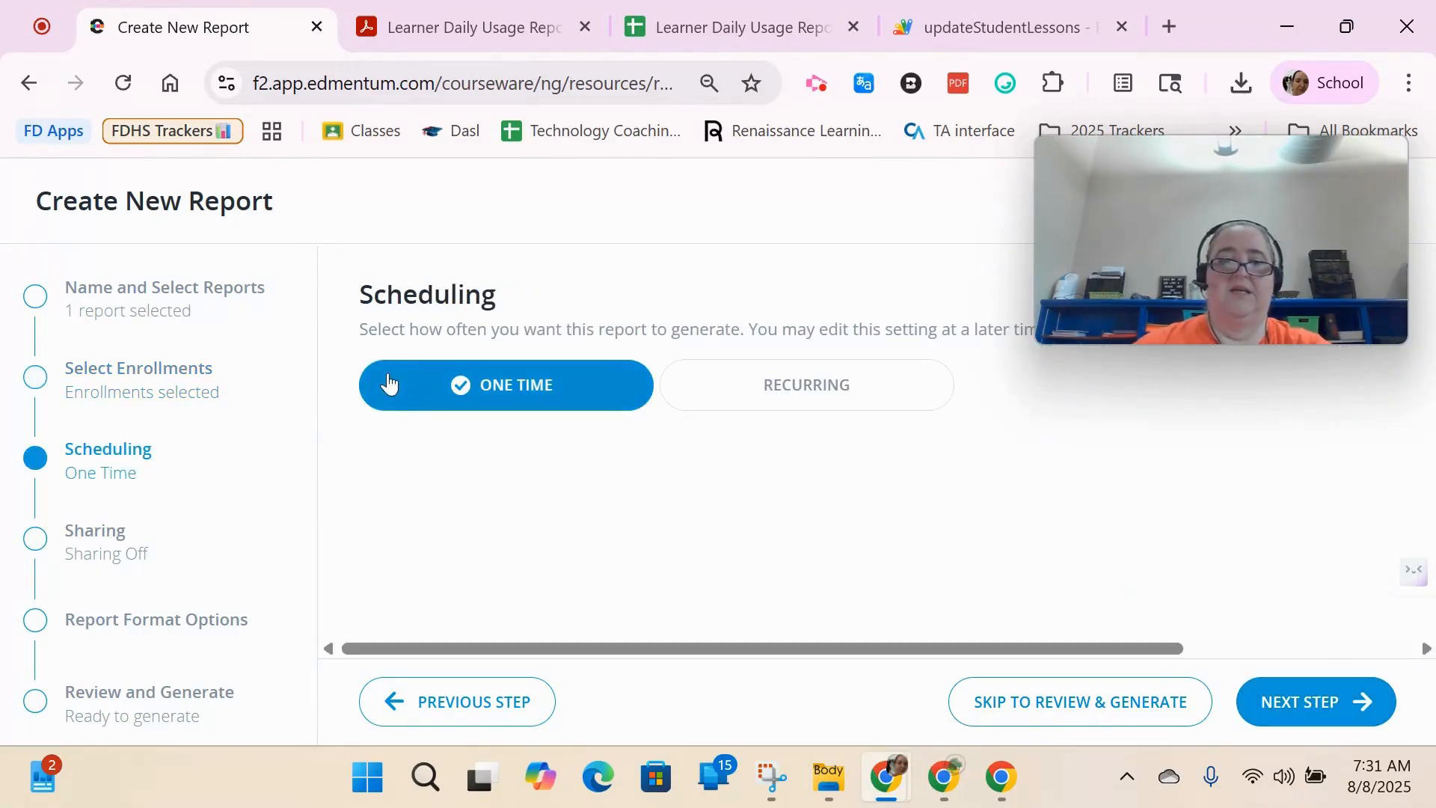
click(1331, 705)
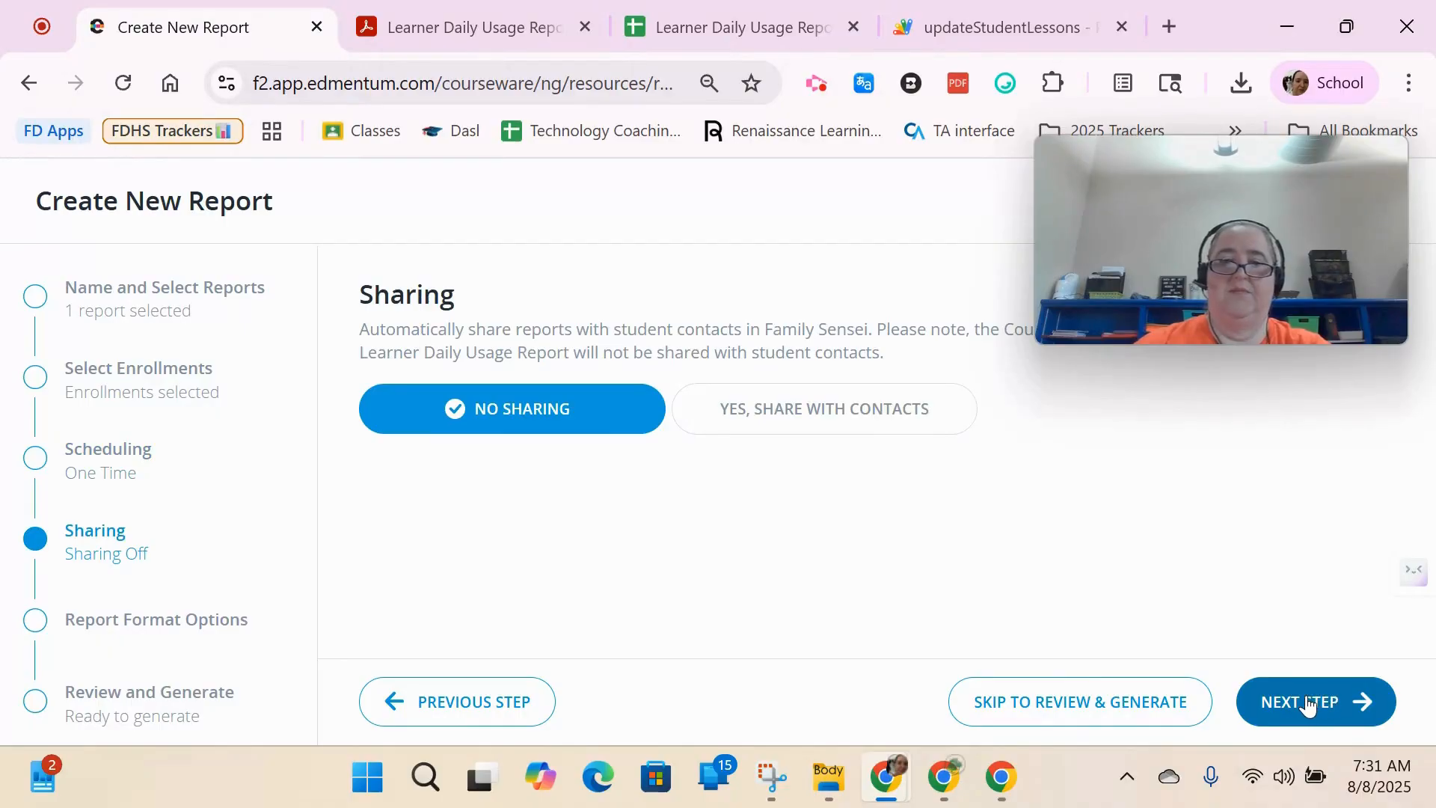
click(1303, 706)
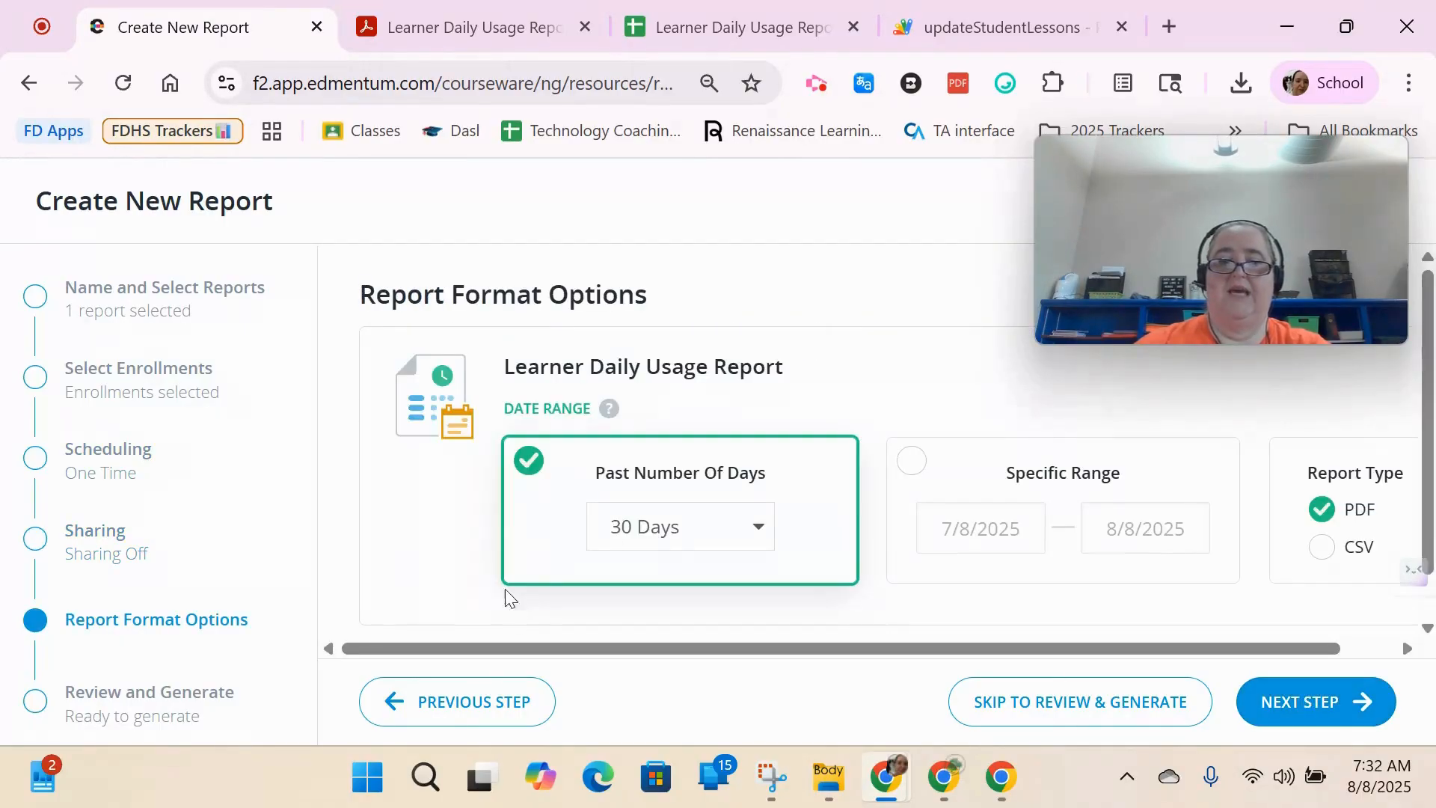
- Set the report's past number of days to 7 Days
drag(553, 648, 709, 651)
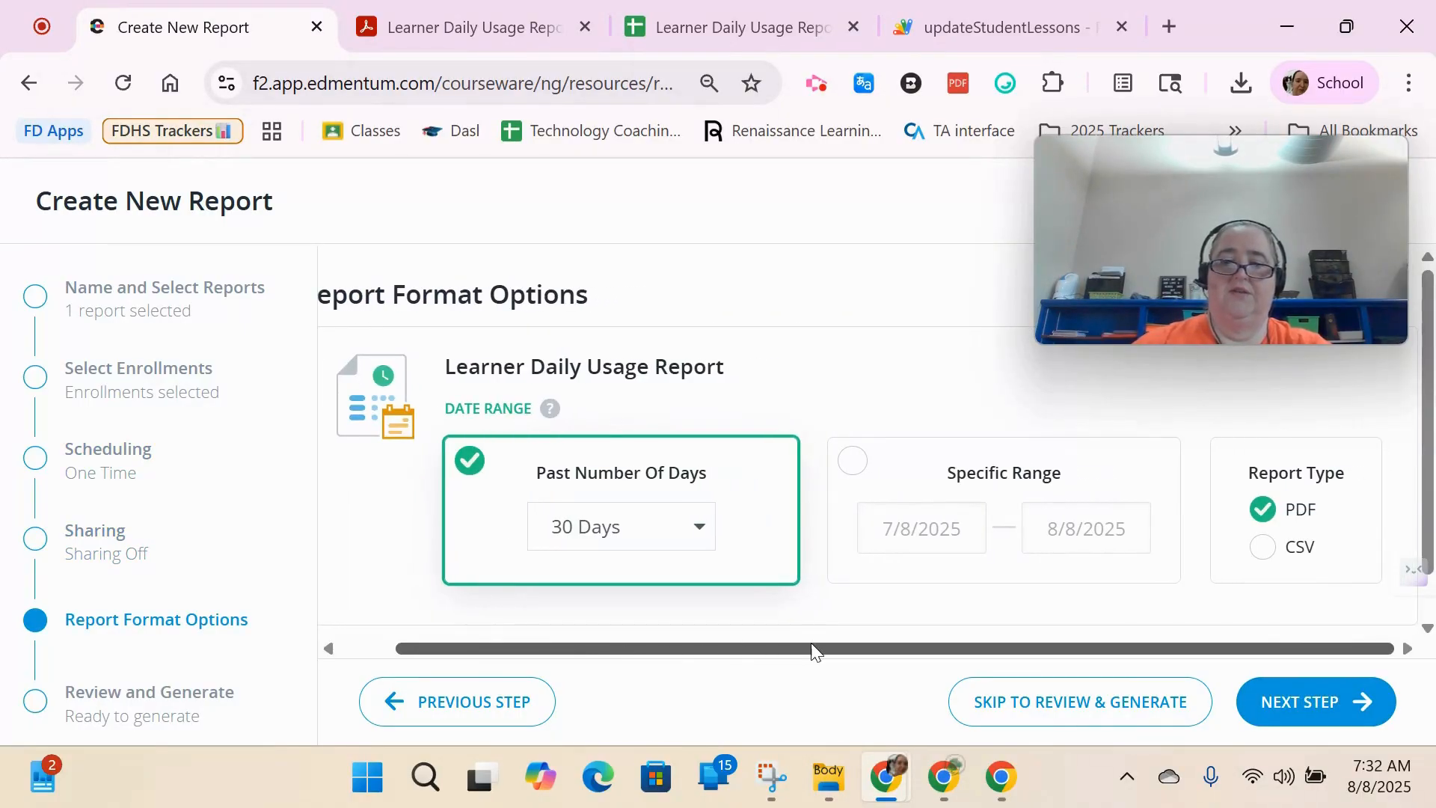
click(611, 544)
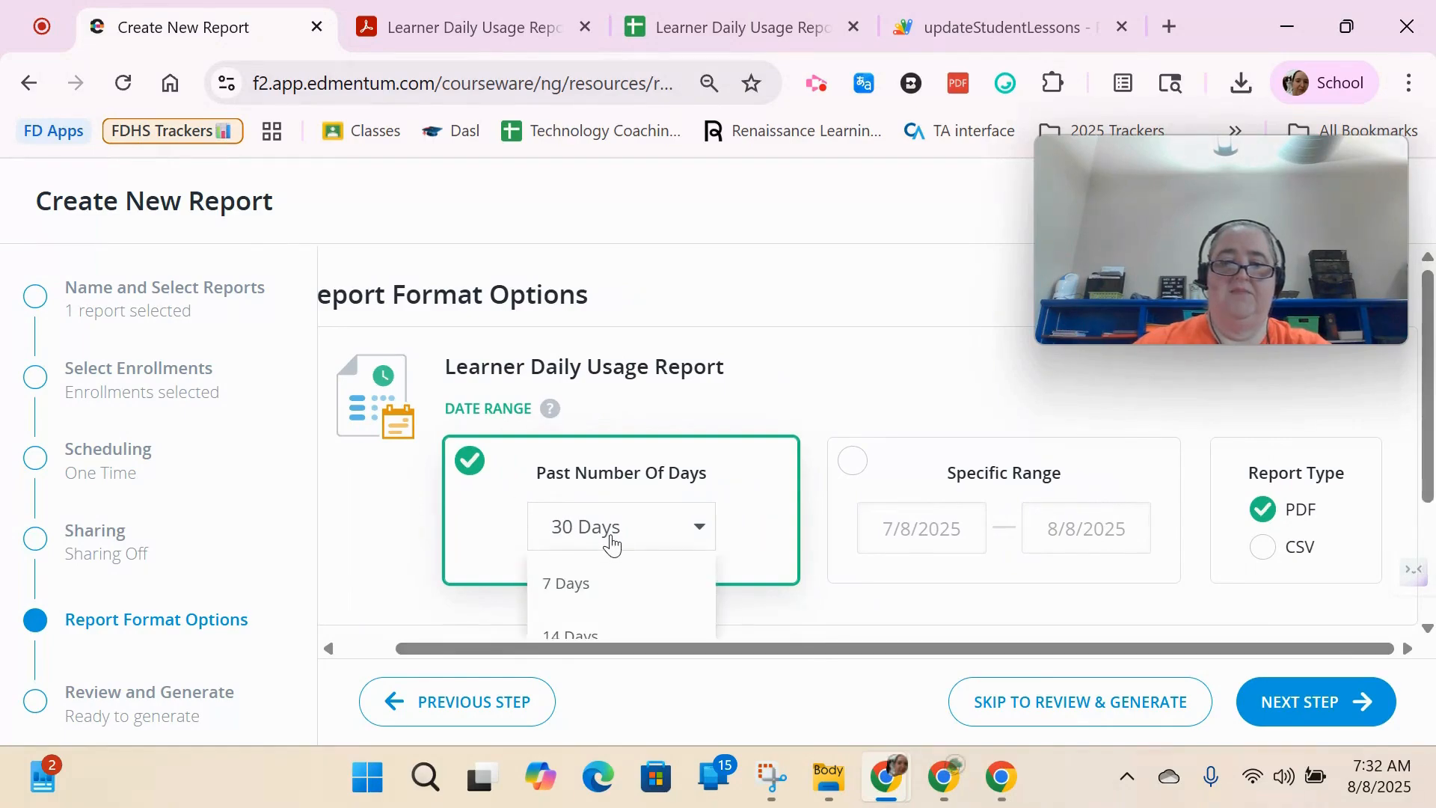
scroll(611, 544, down, 3)
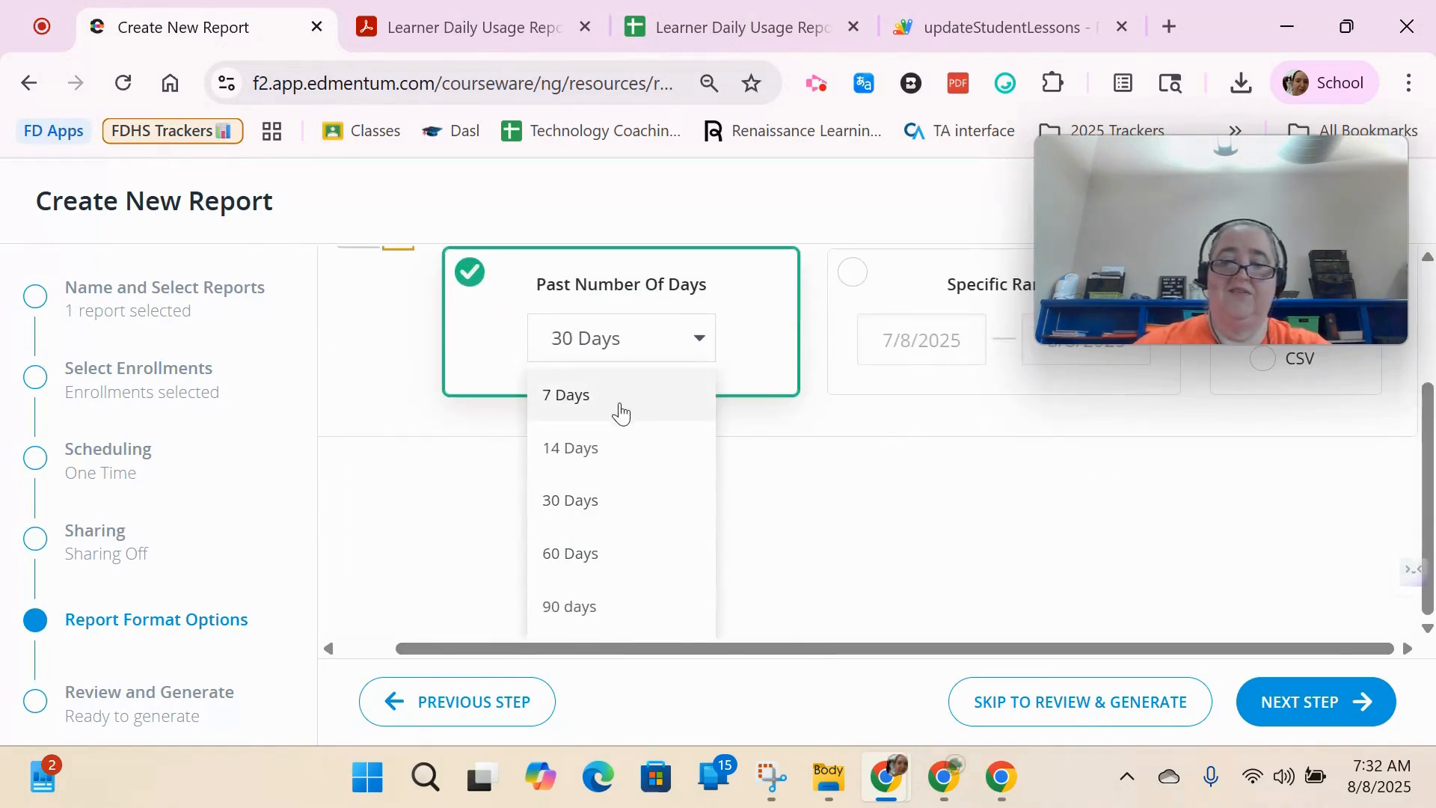
scroll(618, 600, up, 2)
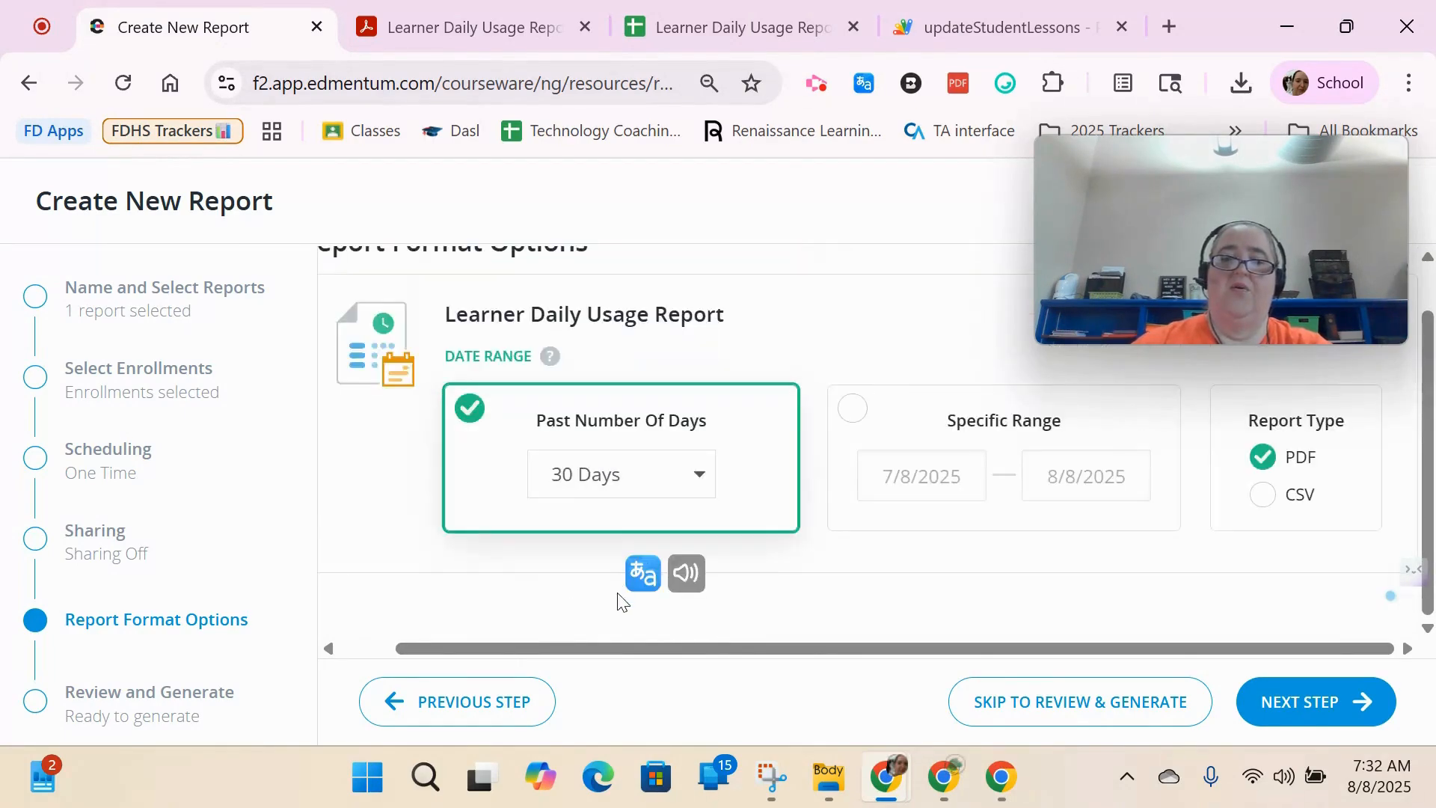
click(587, 481)
click(595, 545)
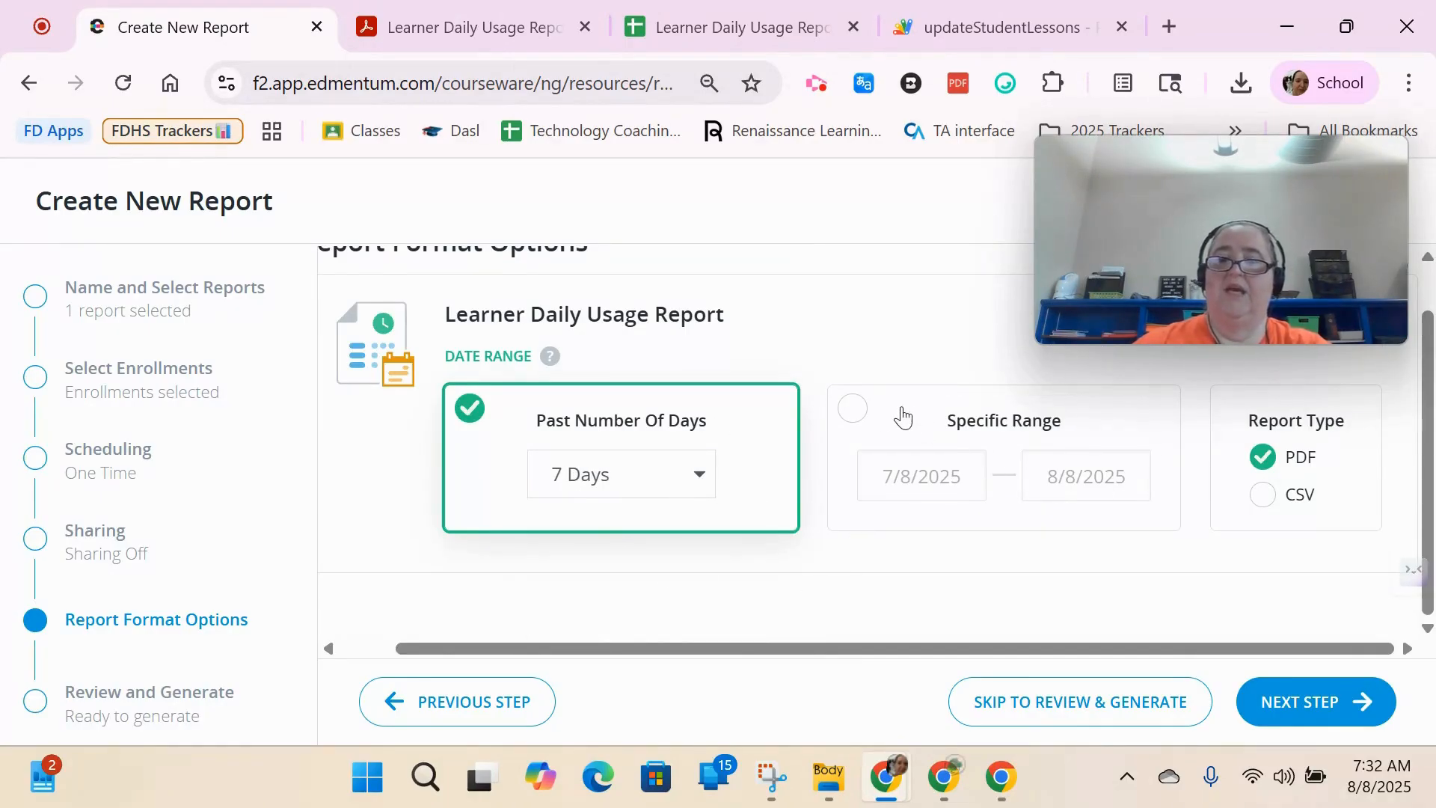
- Set the report's date range to the specific range 8/7/2025 to 8/7/2025 and its report type to CSV
click(863, 427)
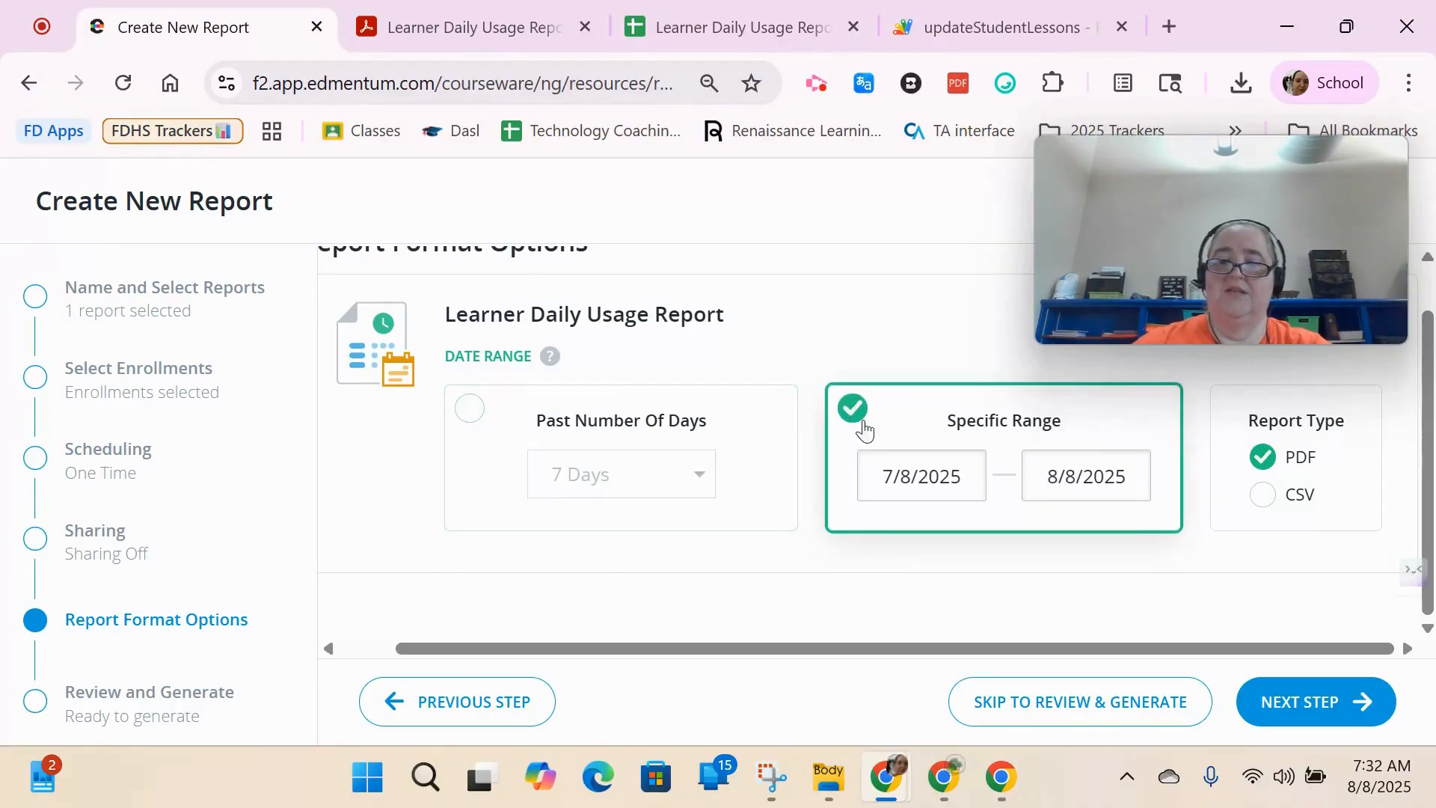
click(892, 473)
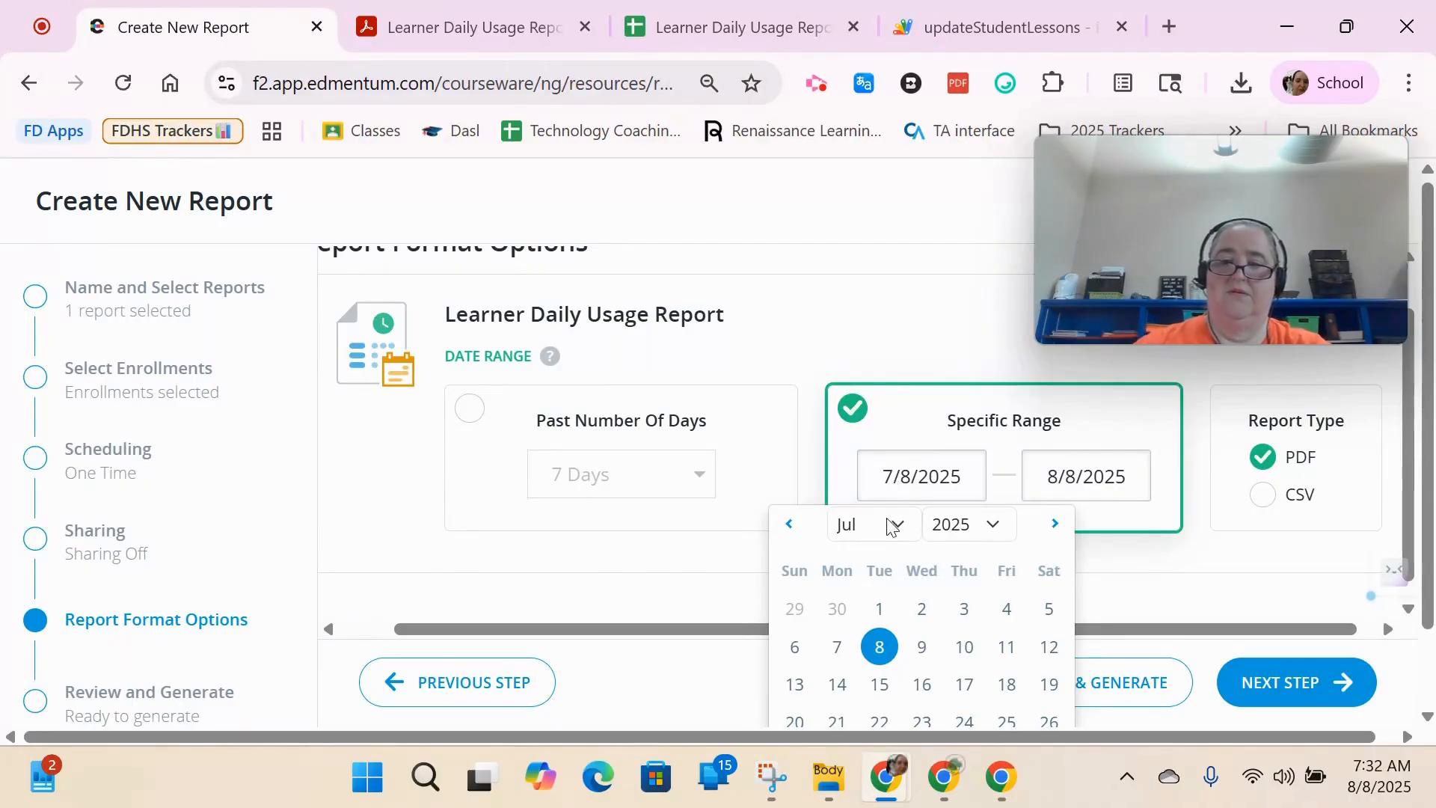
click(1050, 522)
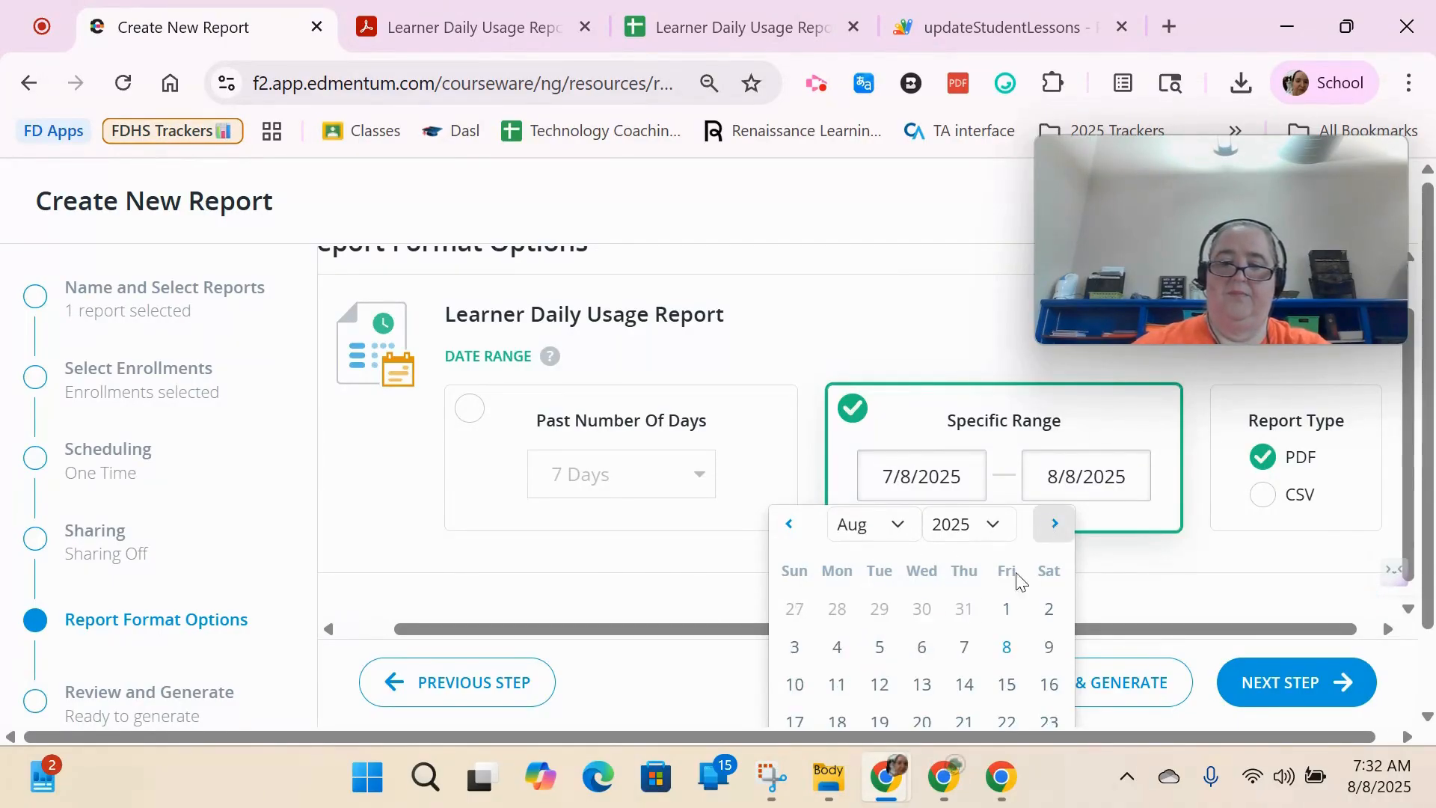
click(964, 647)
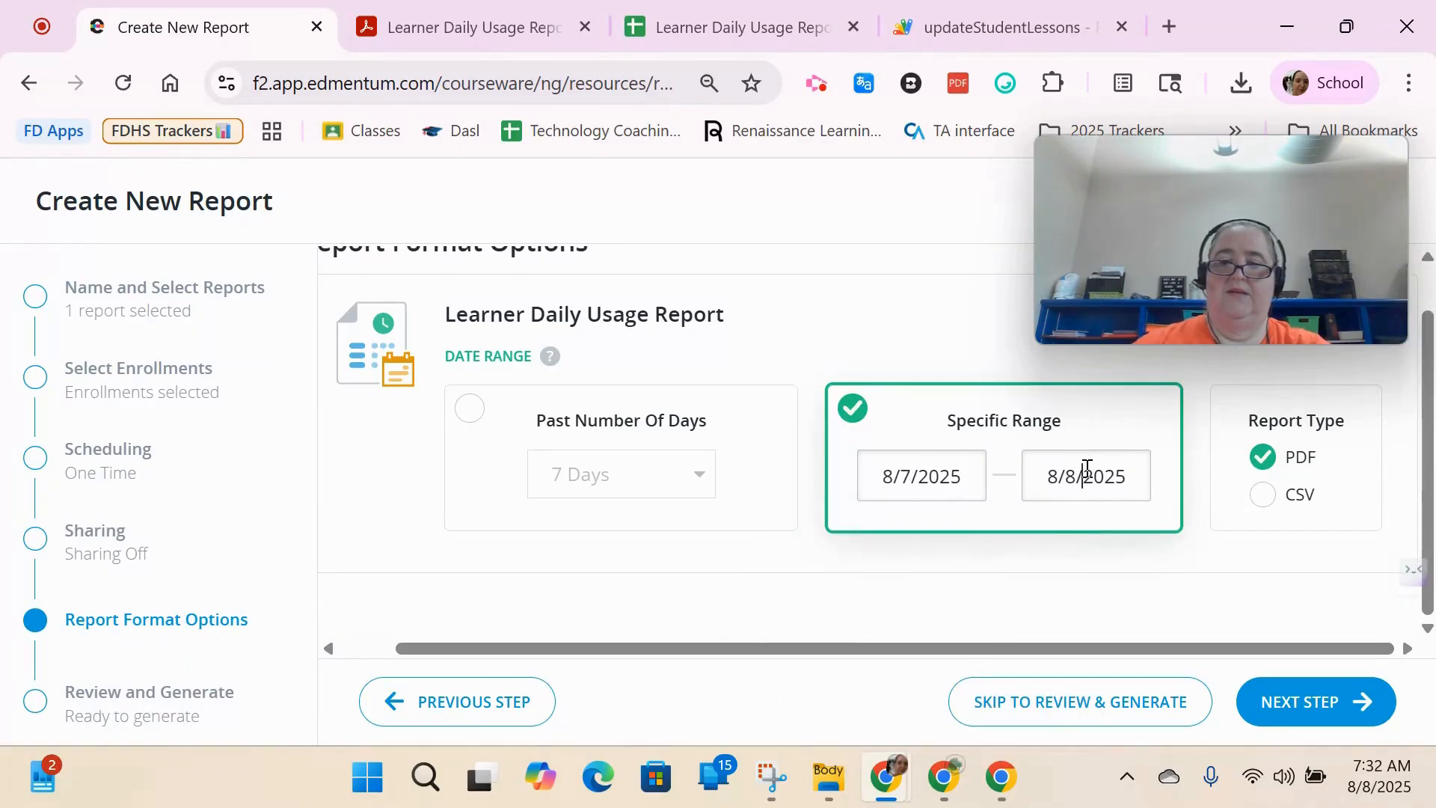
click(1087, 468)
click(1125, 646)
click(1295, 499)
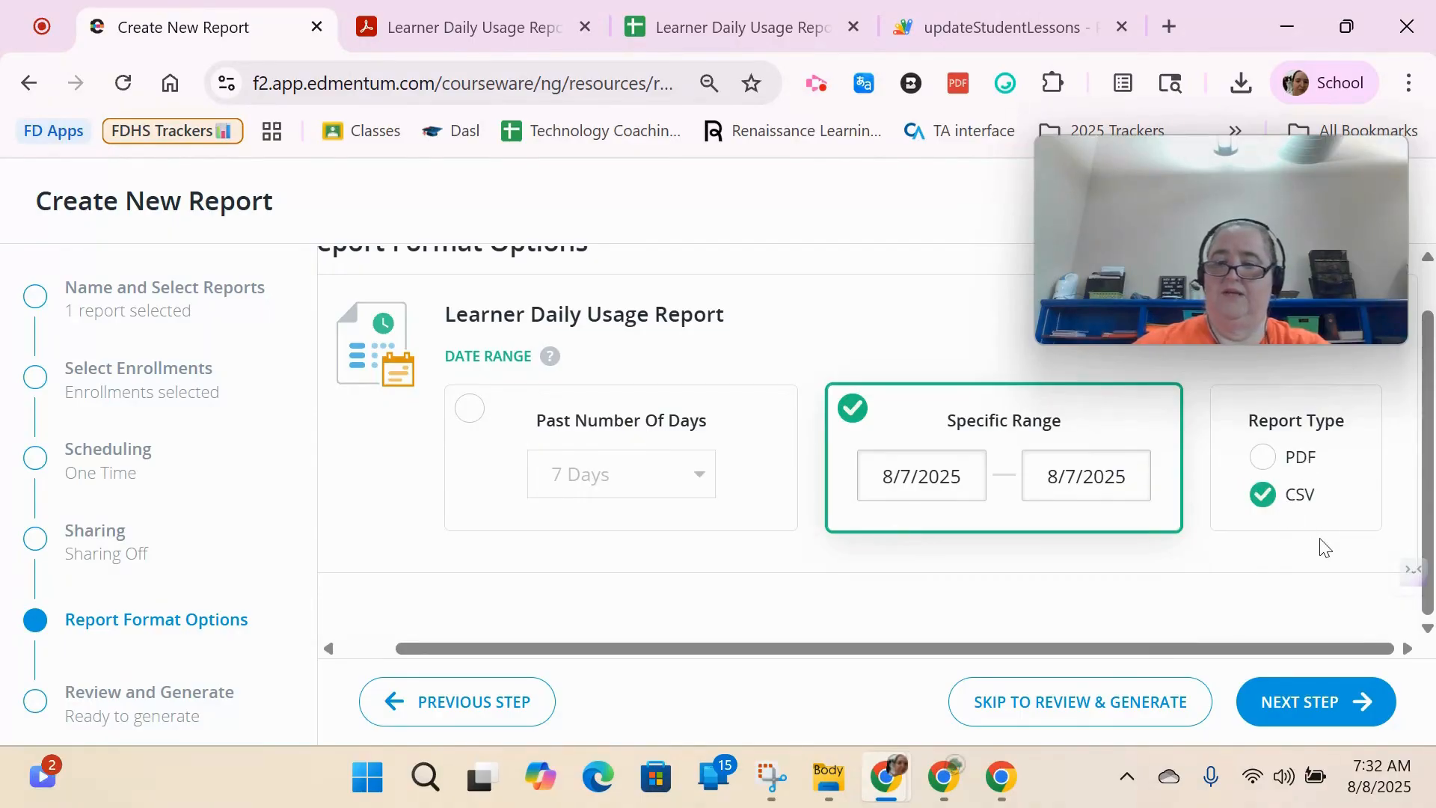
- Generate the report and open the details of Daily lessons 2 in the list of current reports
click(1305, 705)
click(835, 433)
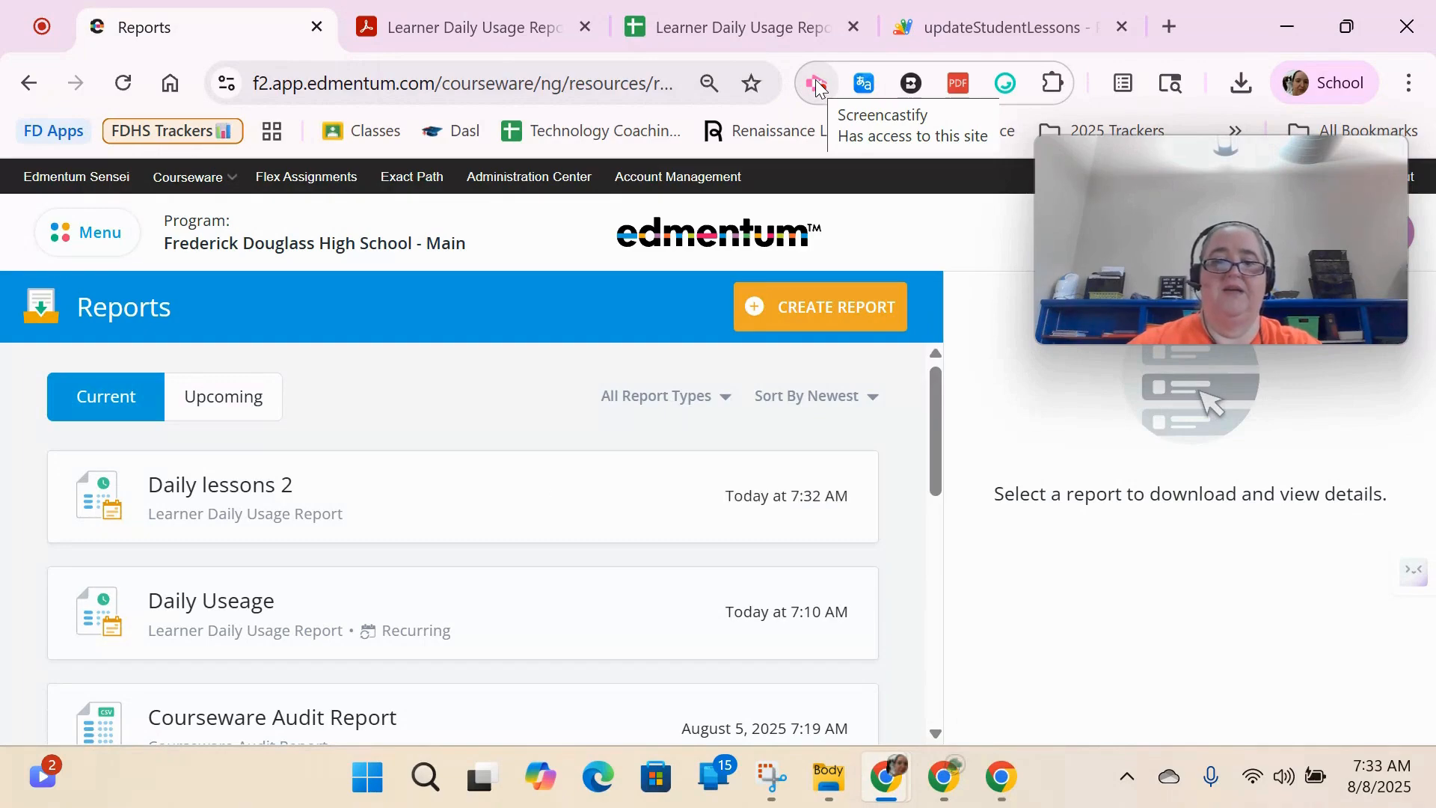
click(591, 514)
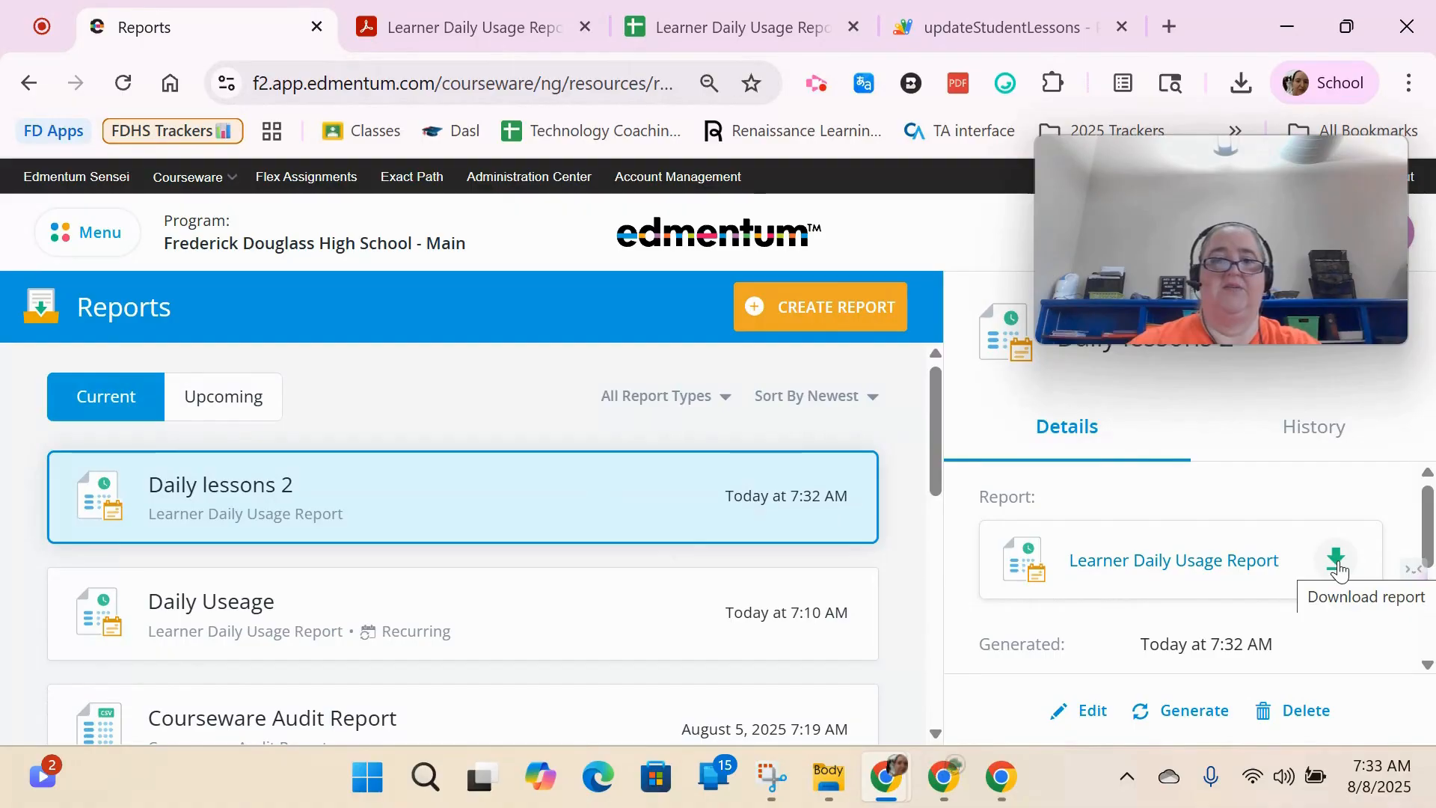
- Switch to the Learner Daily Usage Report spreadsheet in Google Sheets and examine its raw data up to the header row
click(706, 24)
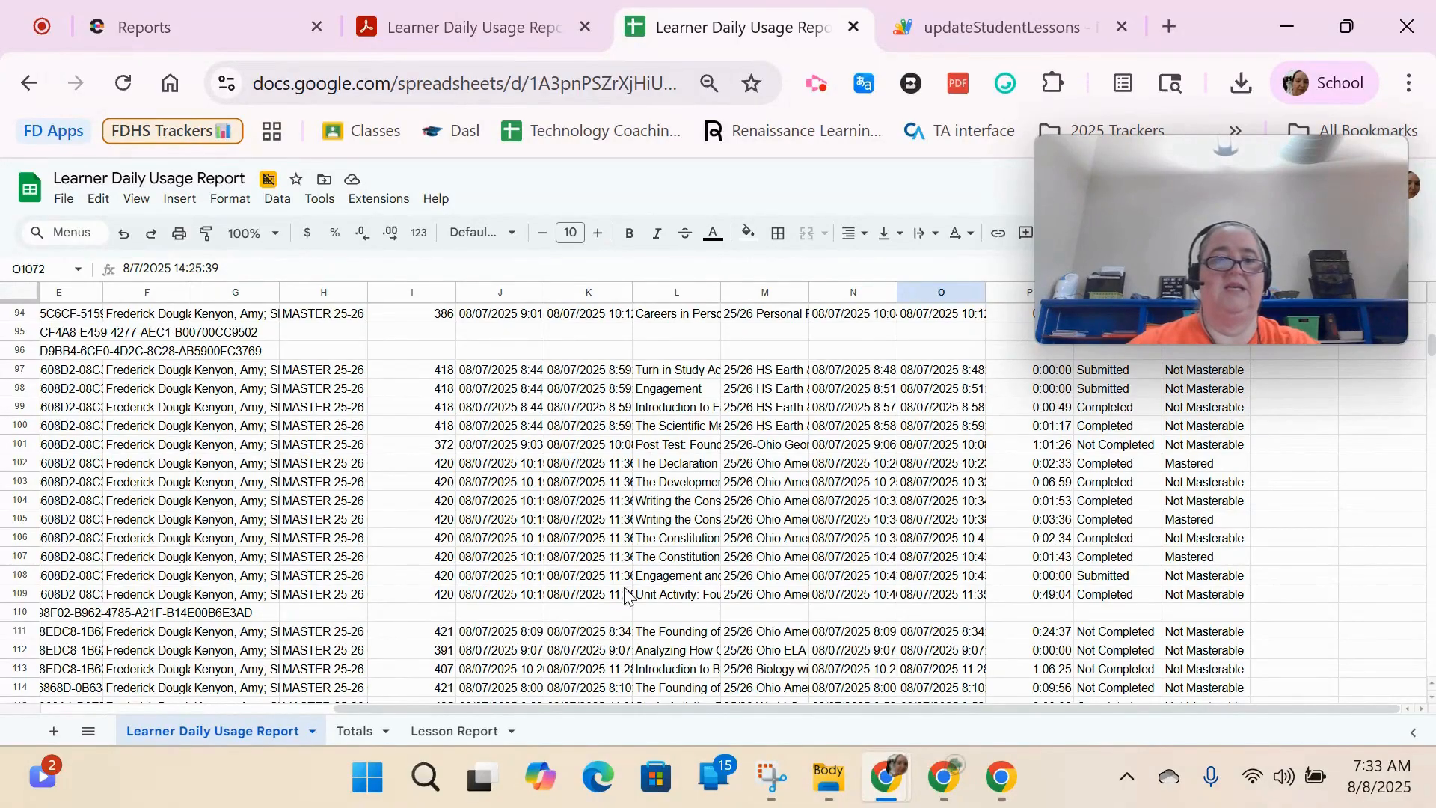
scroll(524, 474, down, 2)
scroll(523, 474, up, 10)
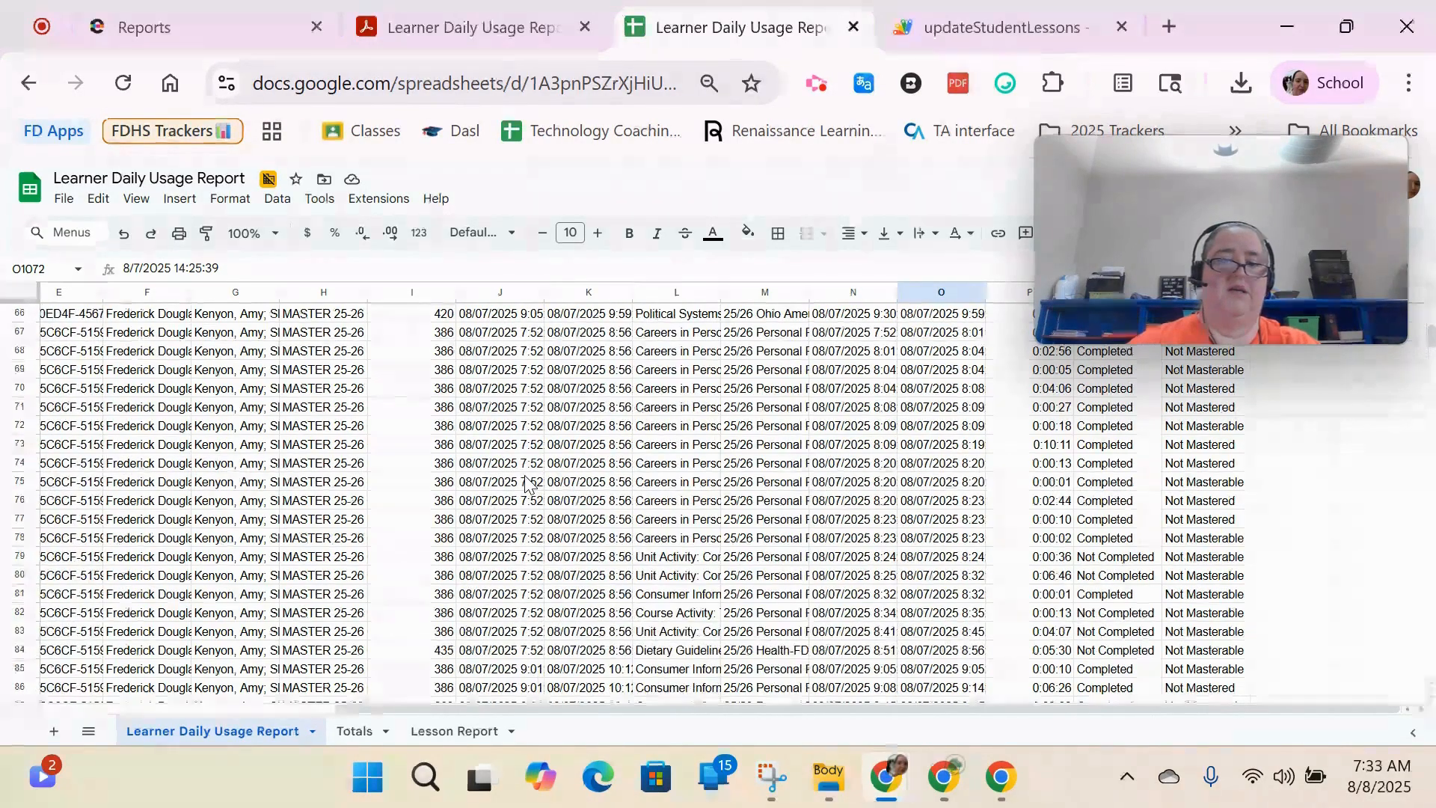
scroll(526, 482, up, 20)
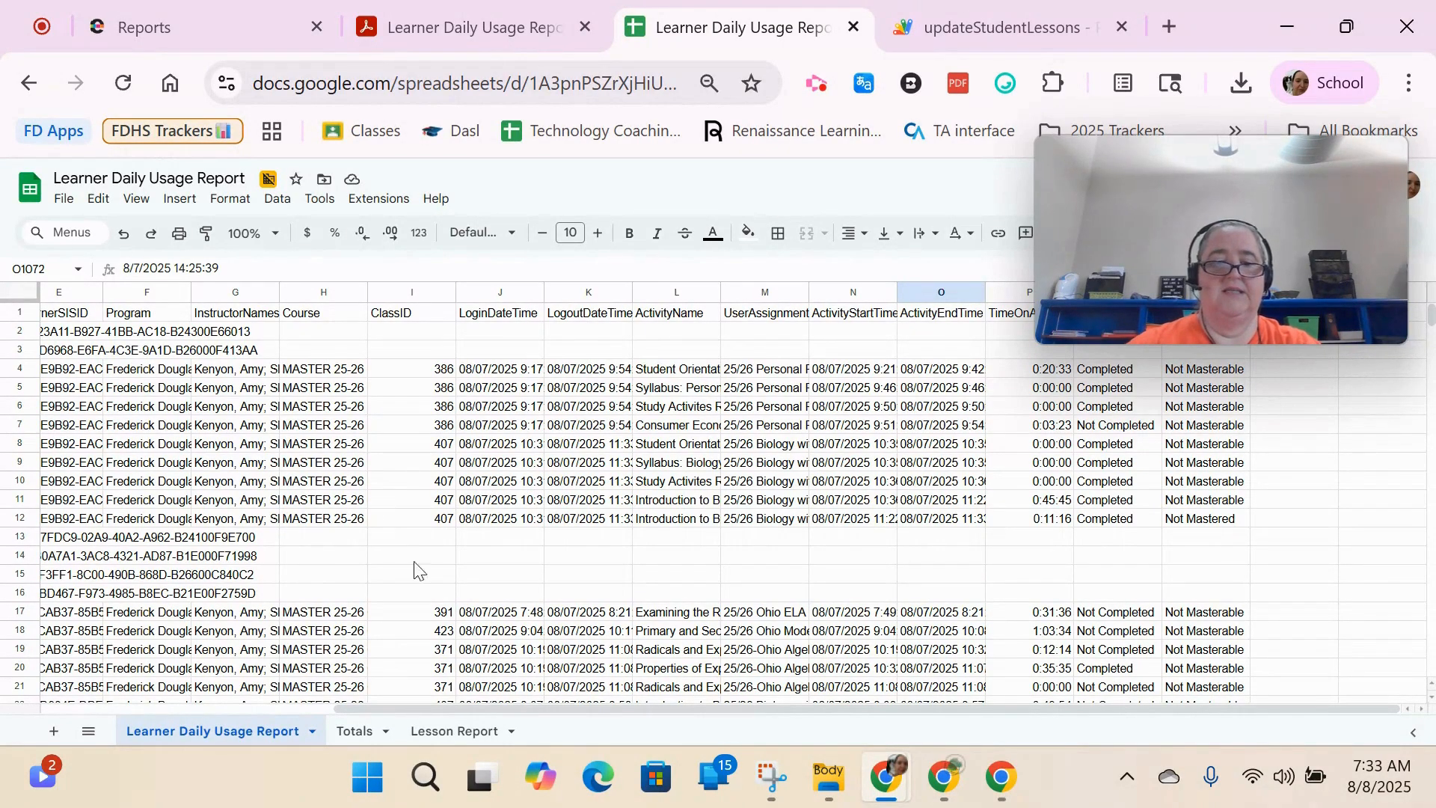
- Open the Lesson Report sheet and inspect the UNIQUE formula in cell A2 under First
click(441, 732)
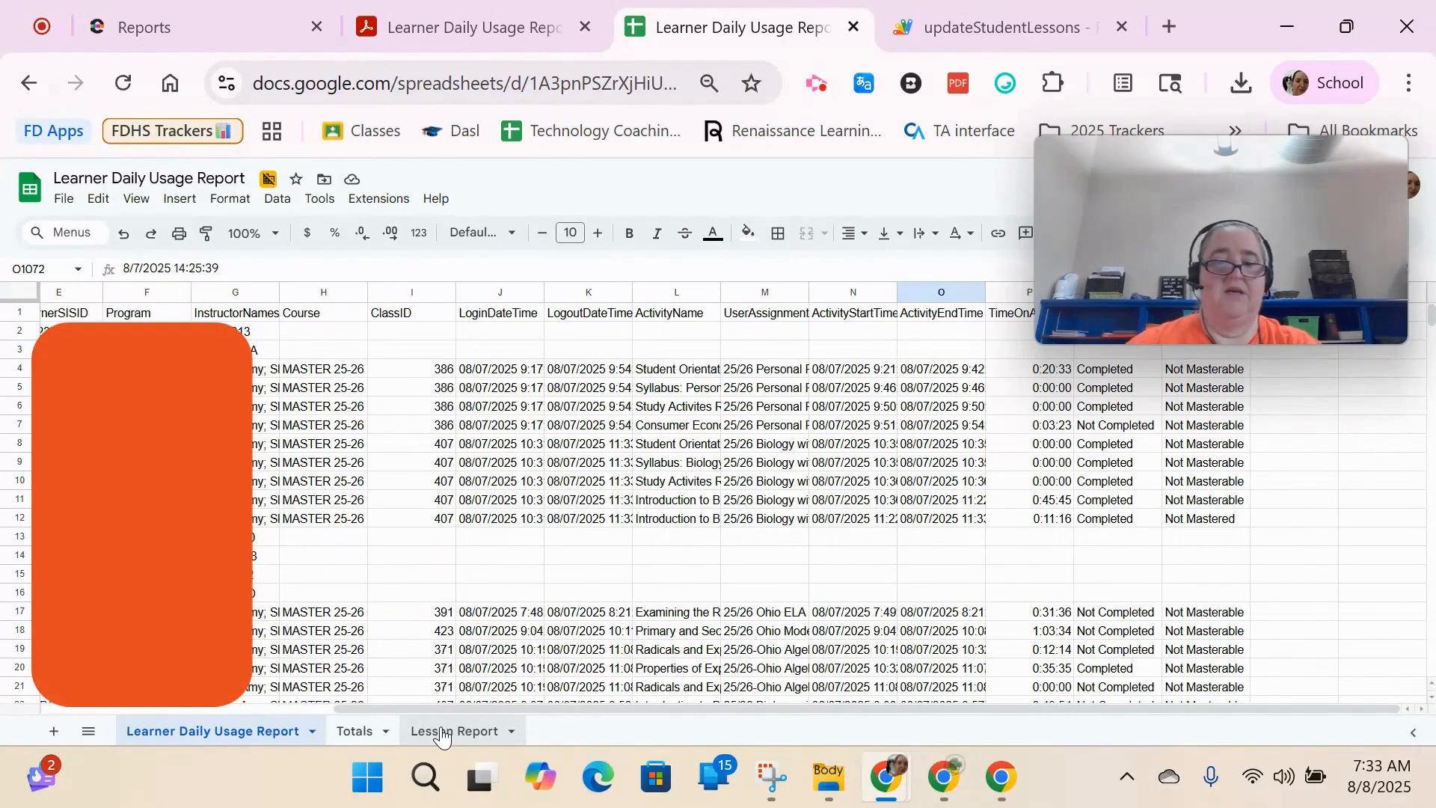
click(730, 425)
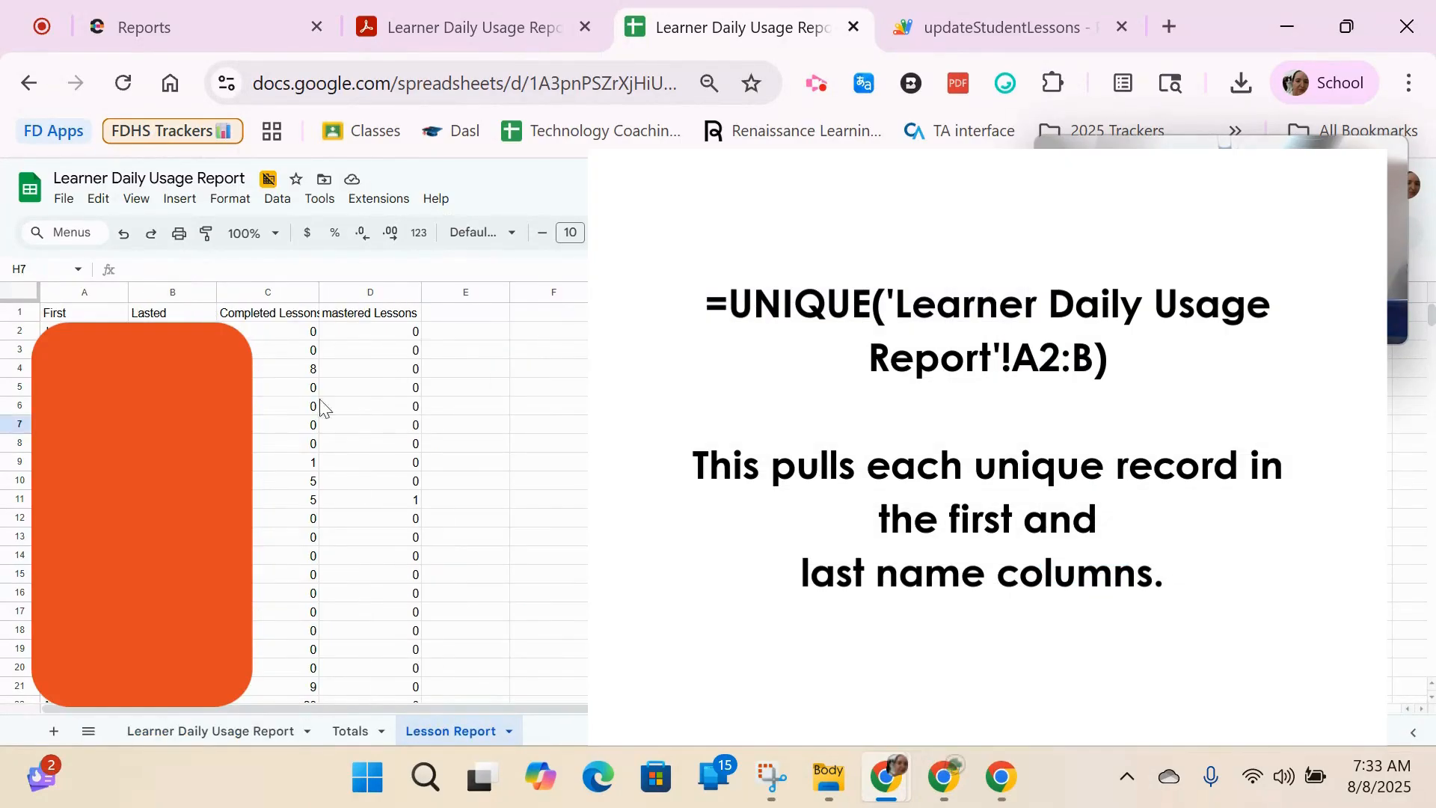
click(91, 316)
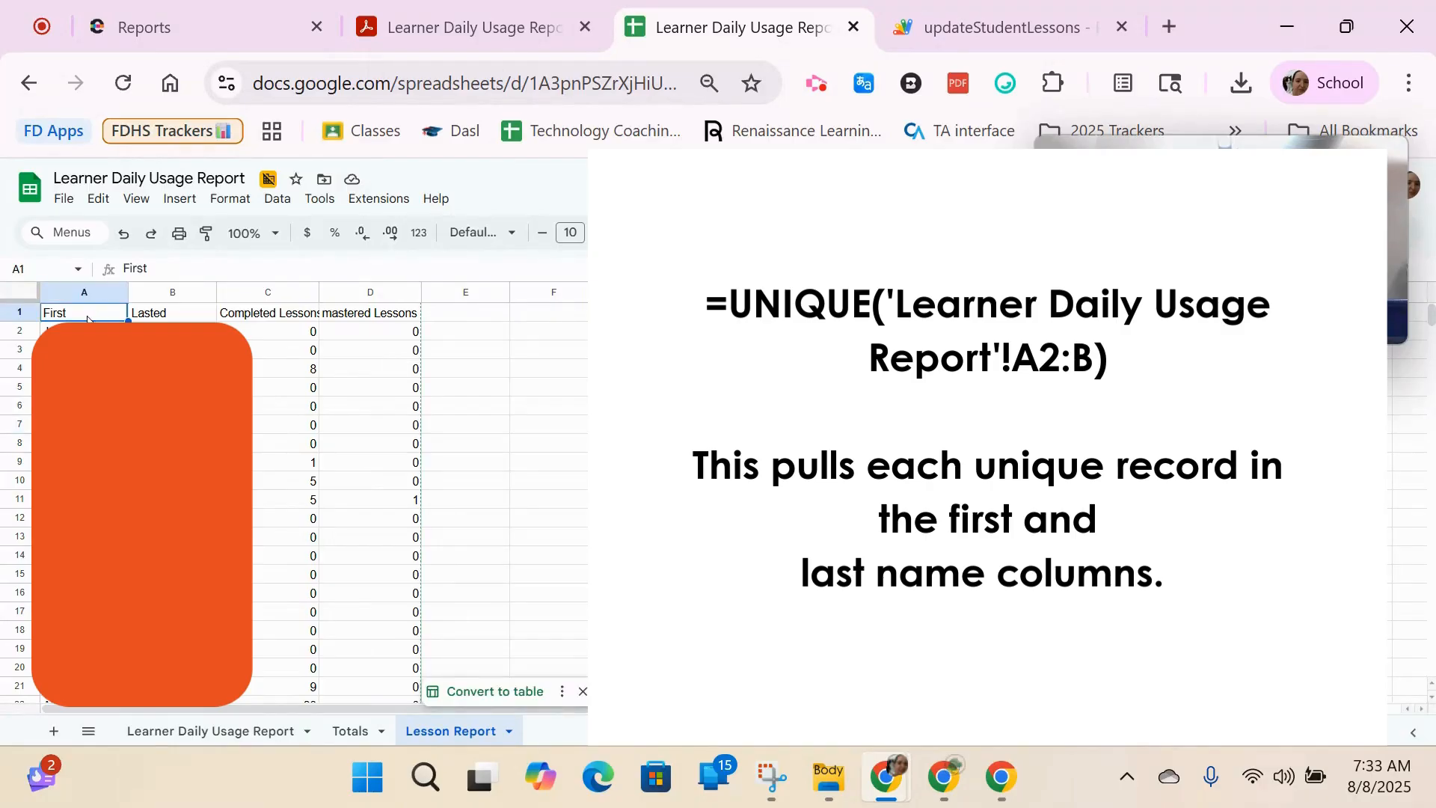
key(Down)
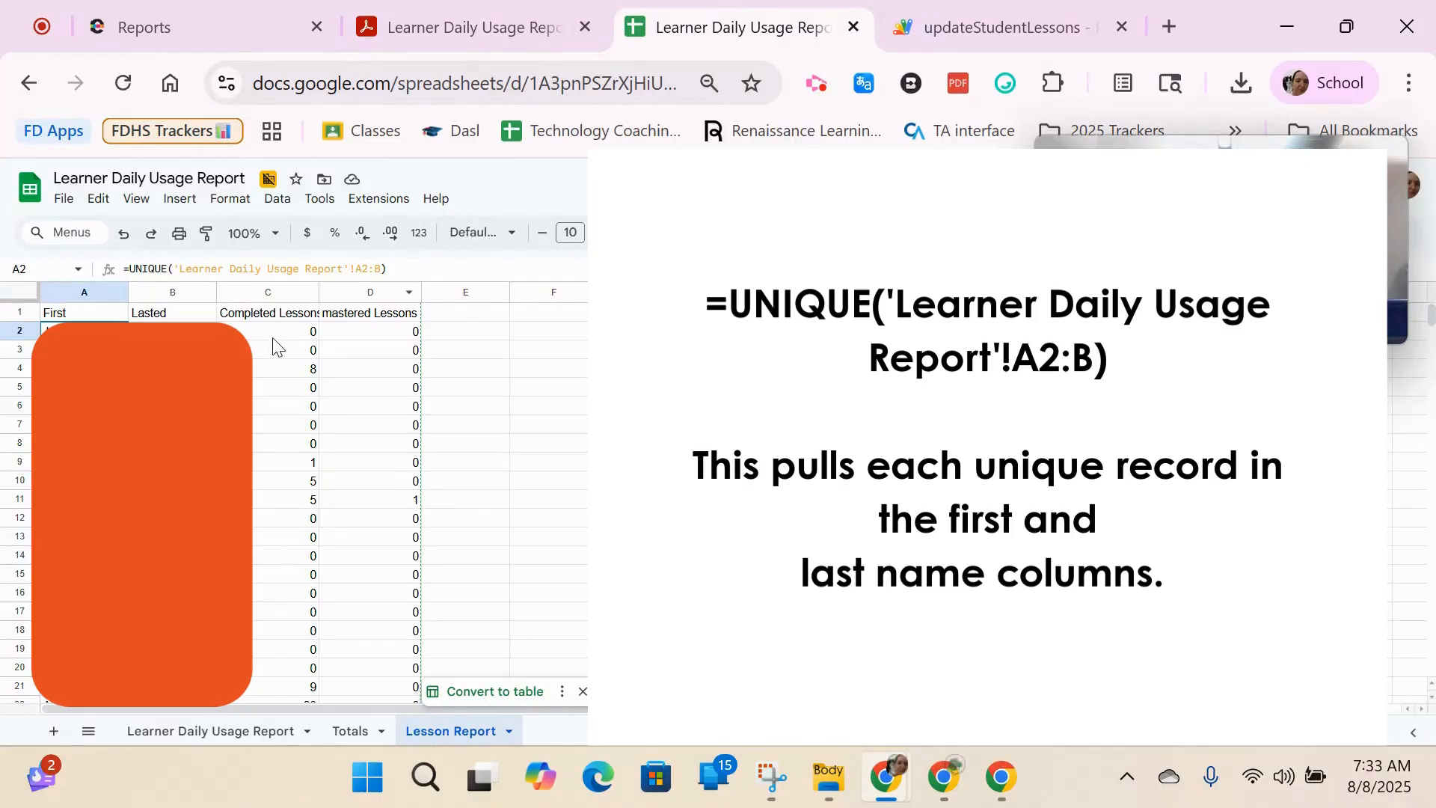
- Enlarge the formula bar to read the Completed Lessons formula in C2, and check the lesson counts in row 4
click(308, 334)
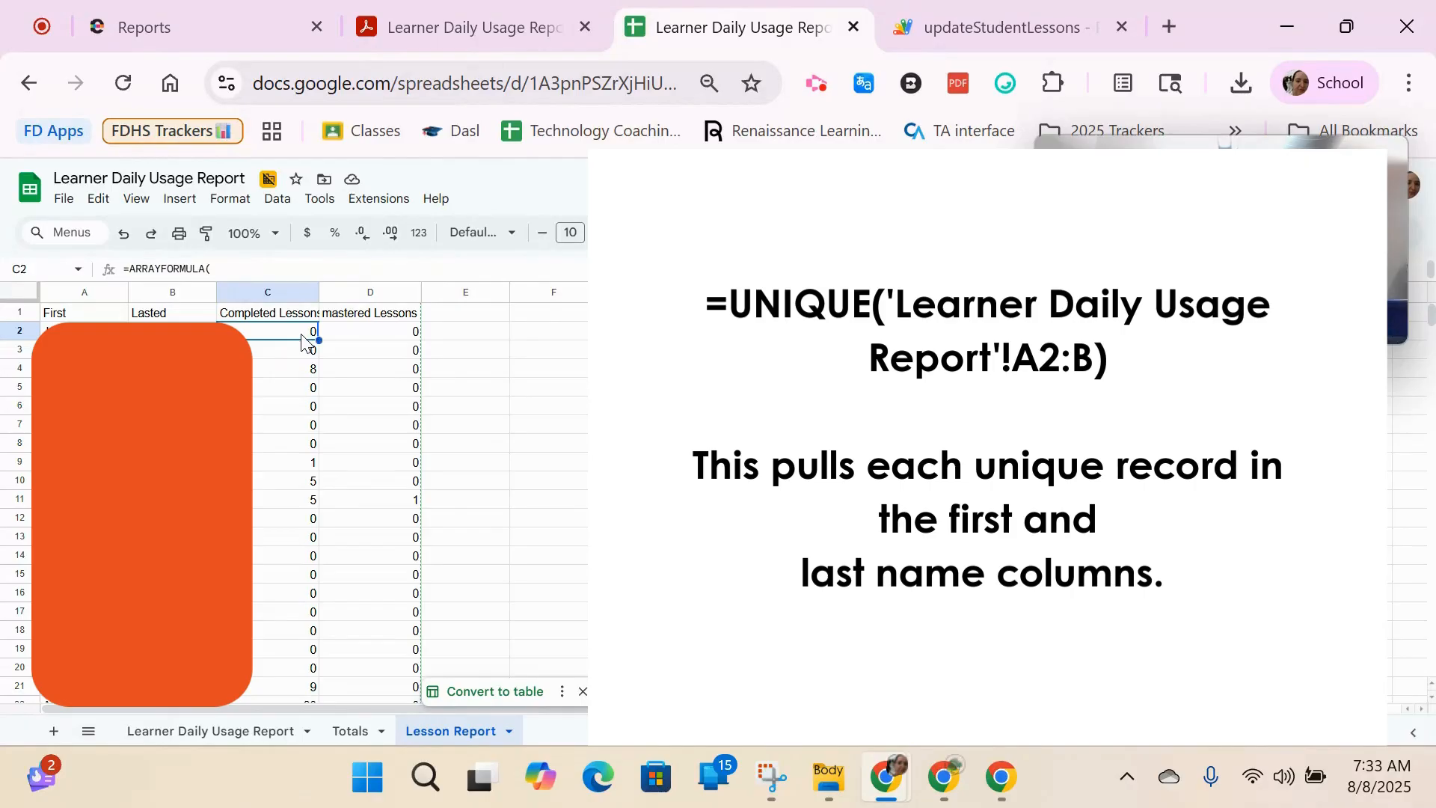
drag(281, 282, 282, 440)
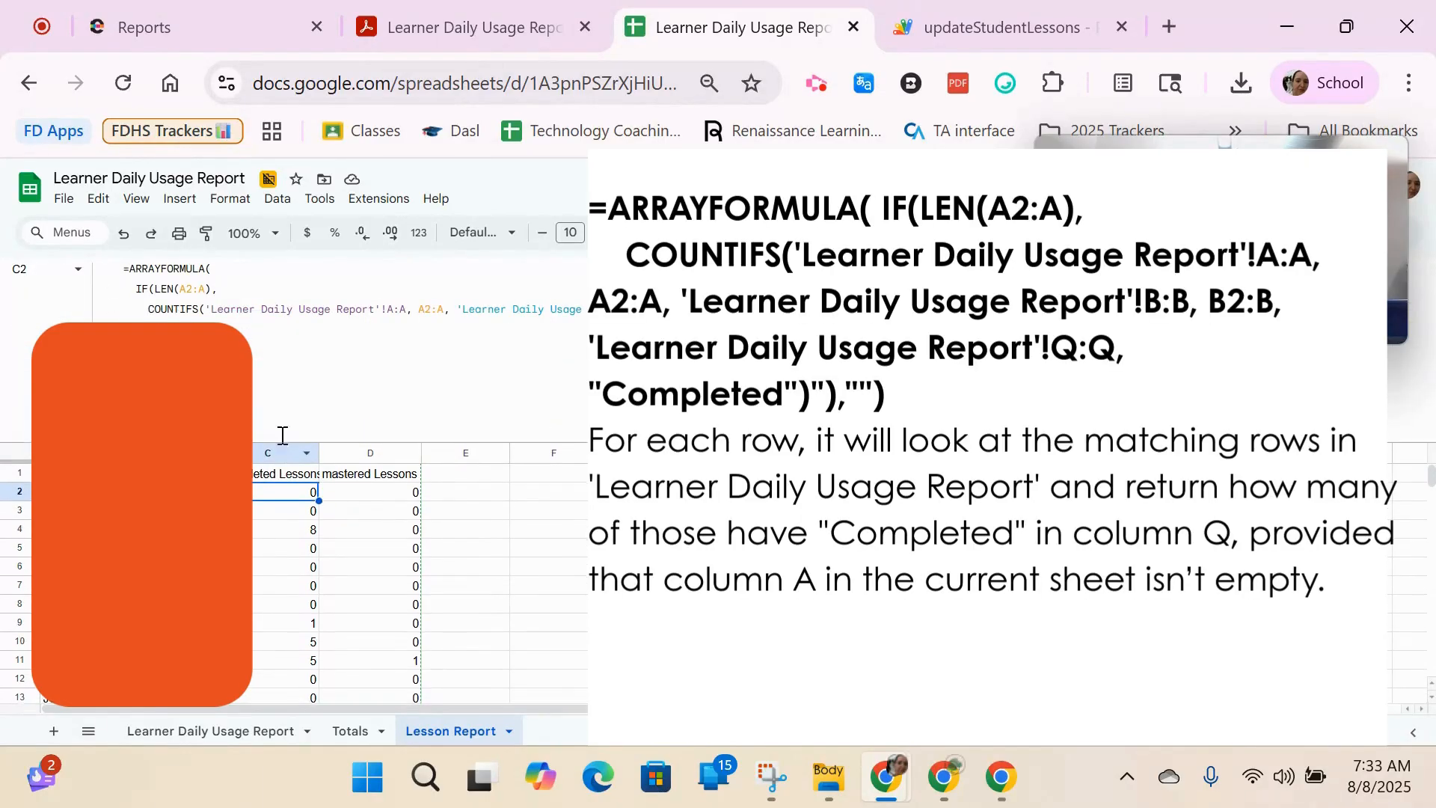
click(279, 532)
drag(239, 529, 366, 526)
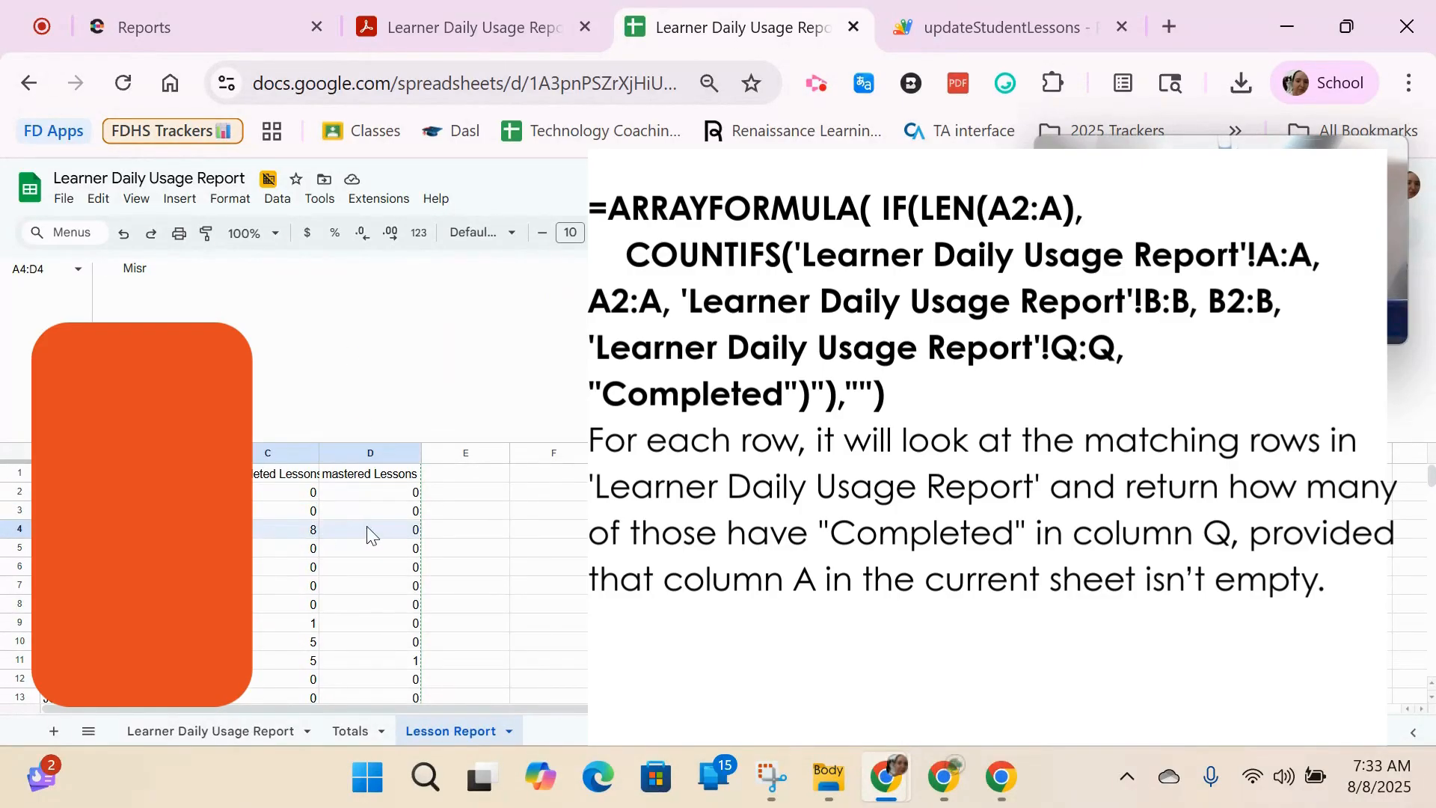
click(389, 537)
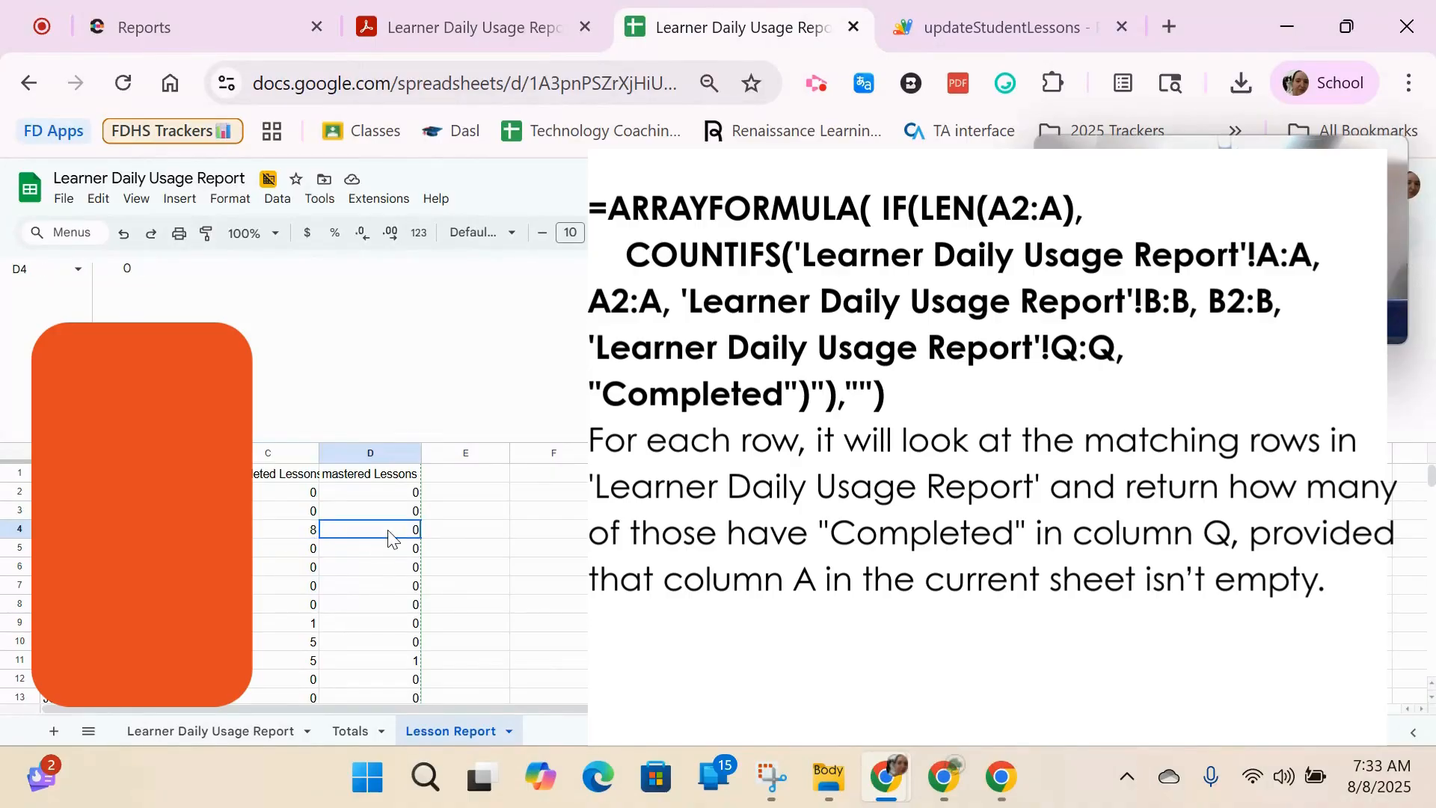
- Inspect the mastered Lessons formula in D2 and check the mastered count in row 11
click(389, 474)
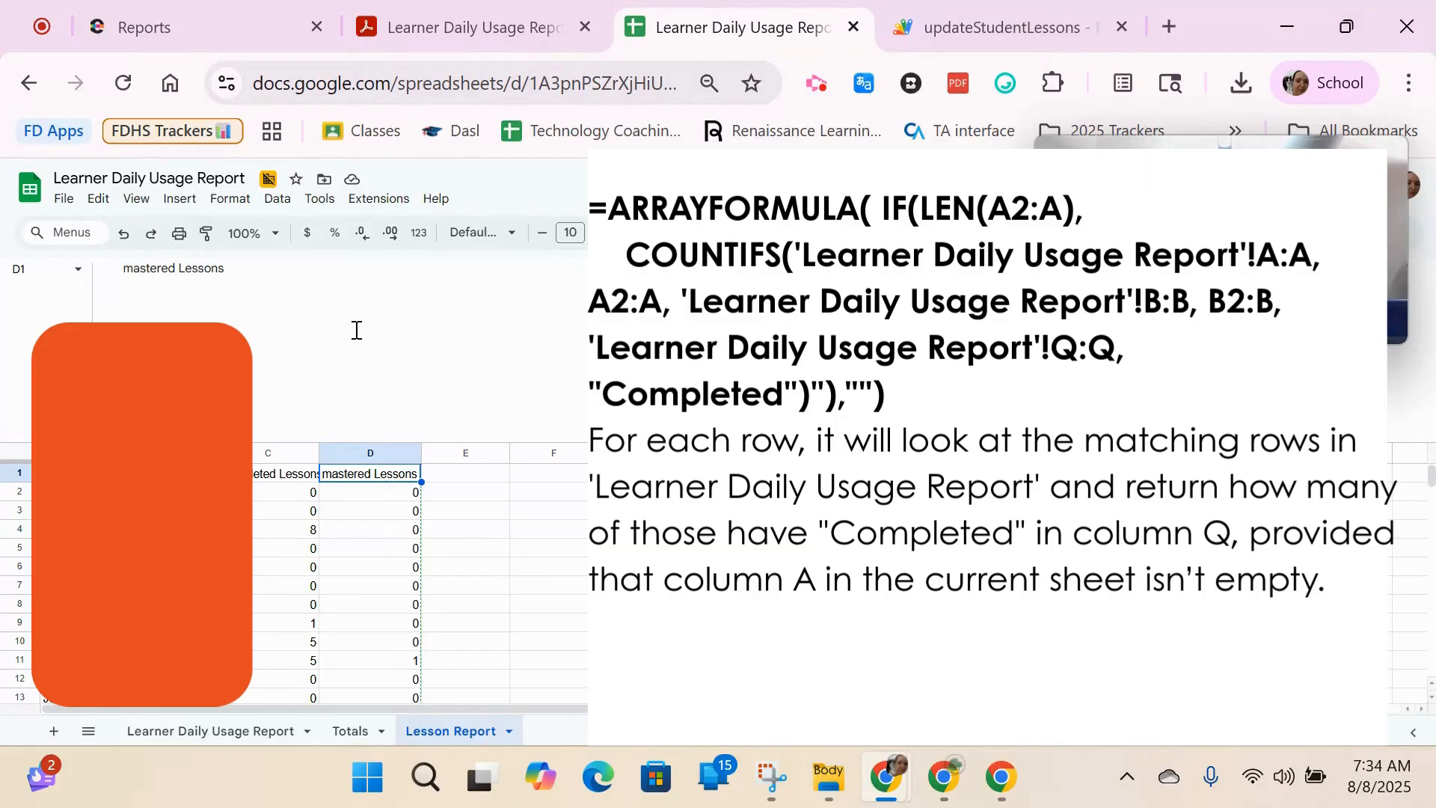
click(362, 491)
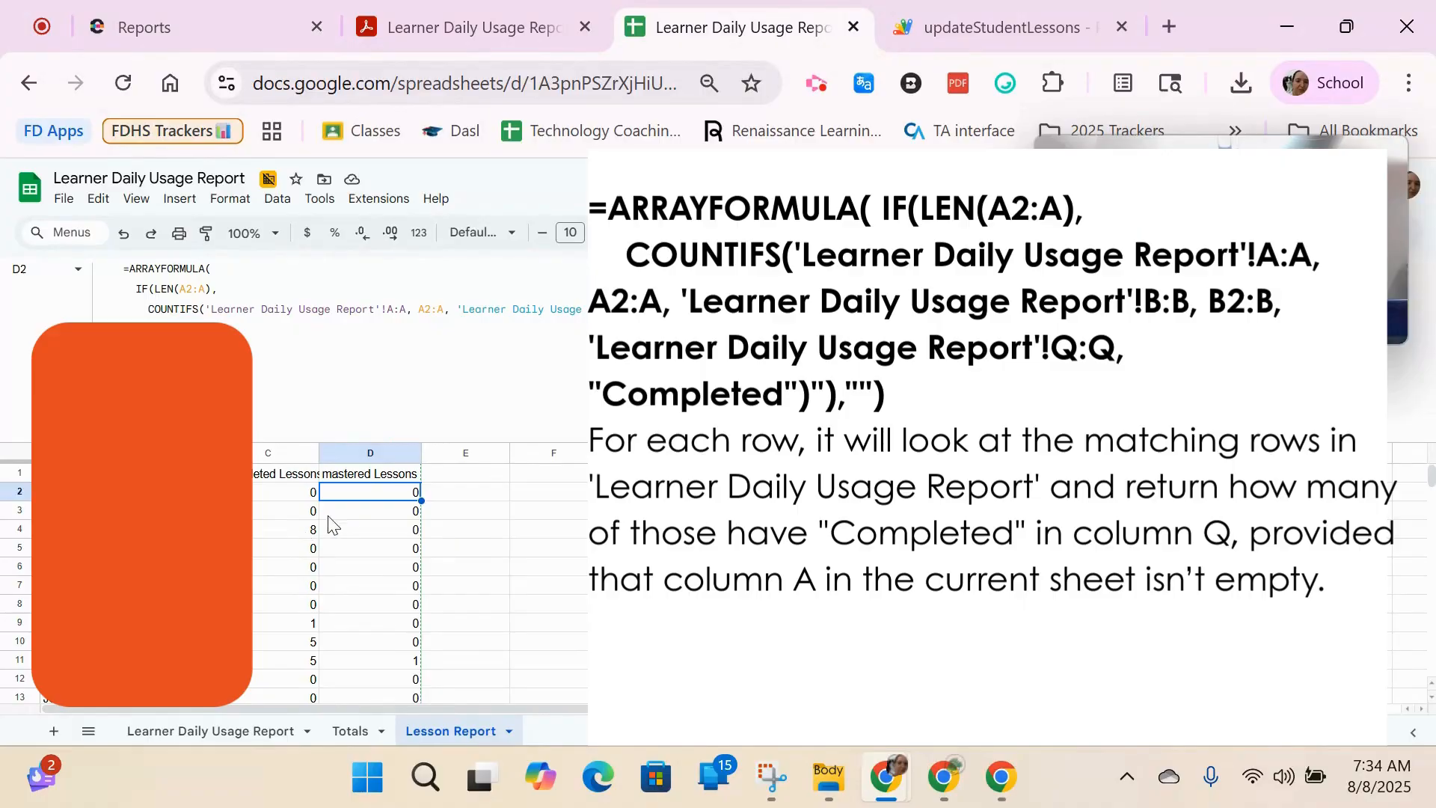
click(401, 670)
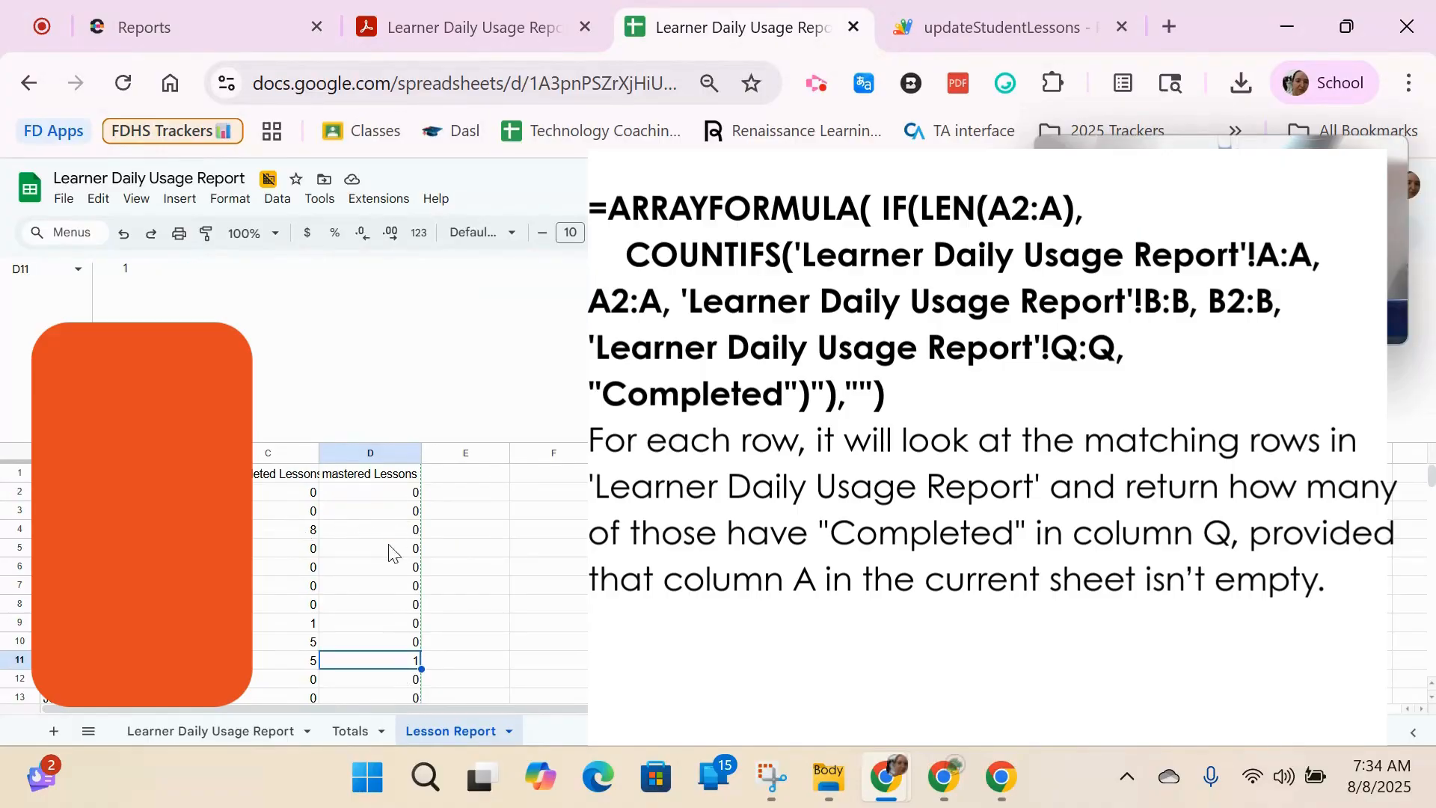
- Compare the completed and mastered lesson counts in rows 45 and 47 of the Lesson Report sheet
scroll(375, 564, down, 3)
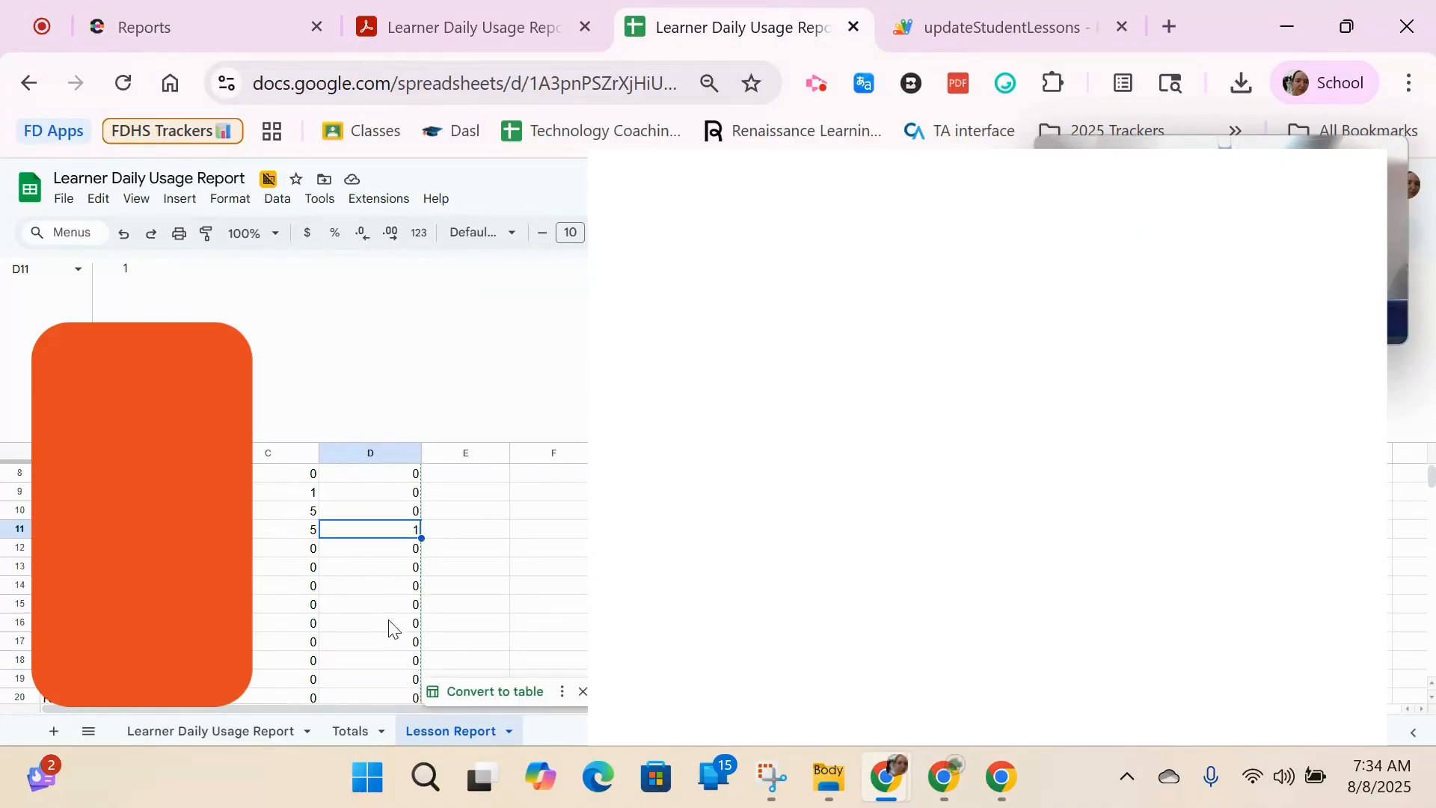
scroll(397, 609, down, 5)
click(567, 570)
scroll(567, 572, down, 7)
click(404, 516)
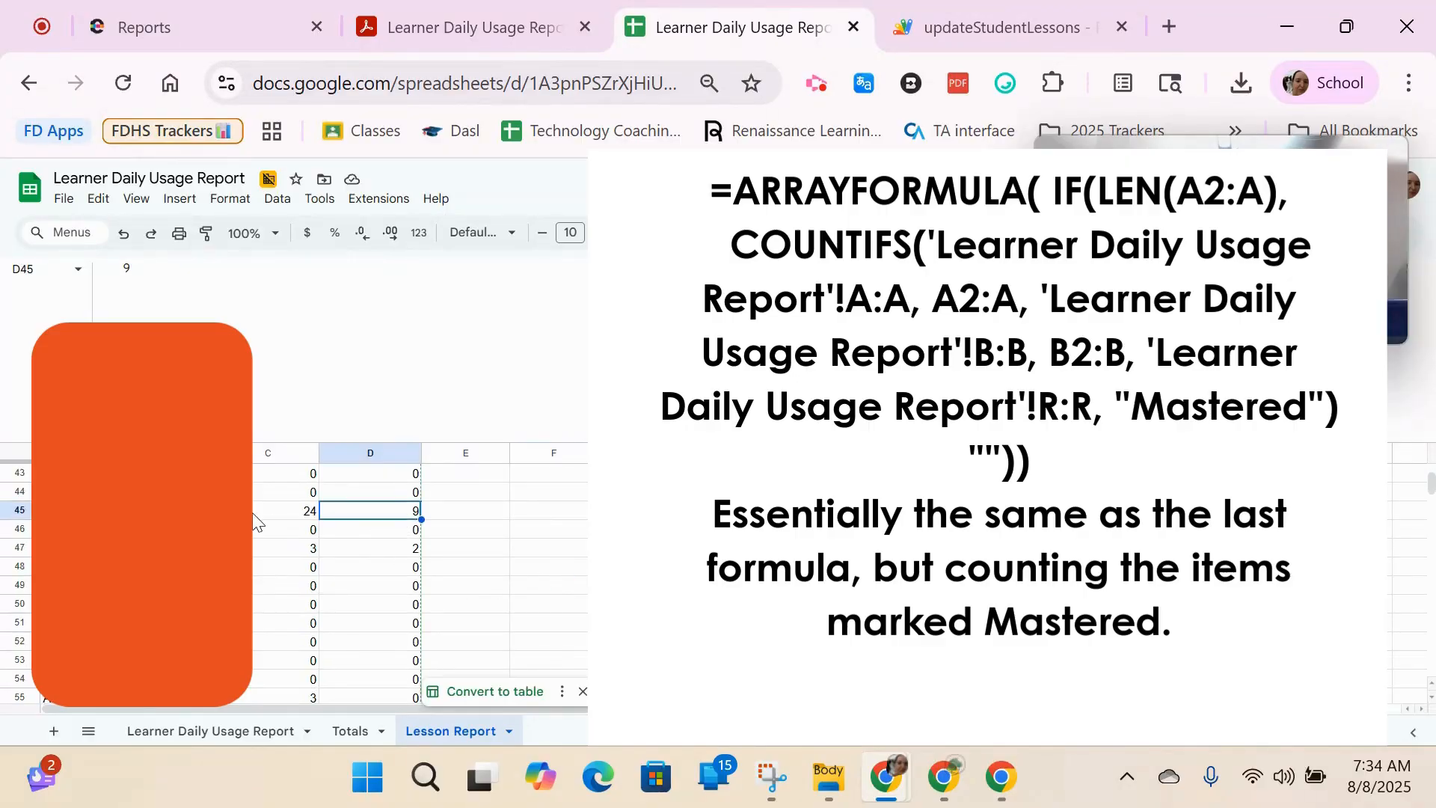
click(253, 513)
click(382, 516)
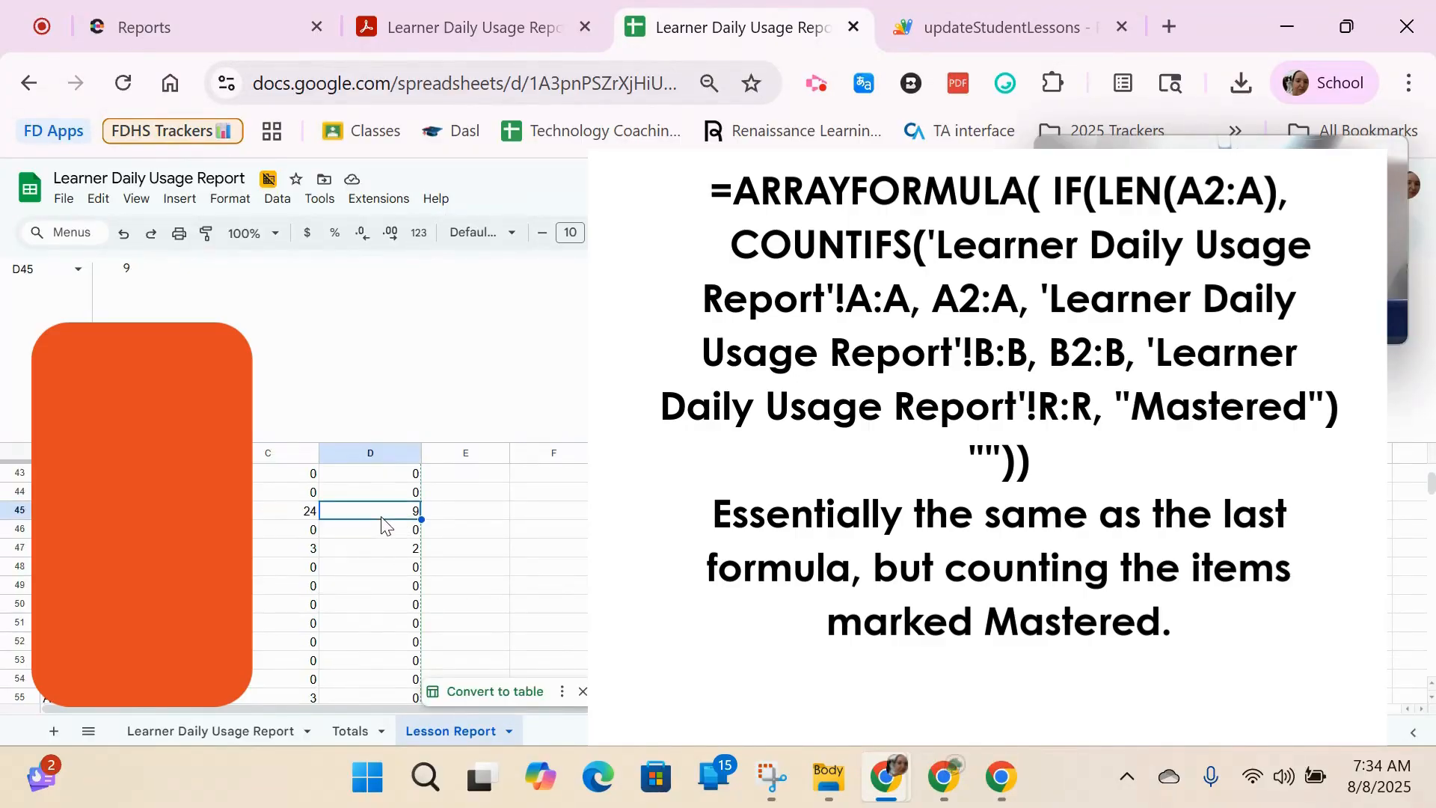
click(314, 552)
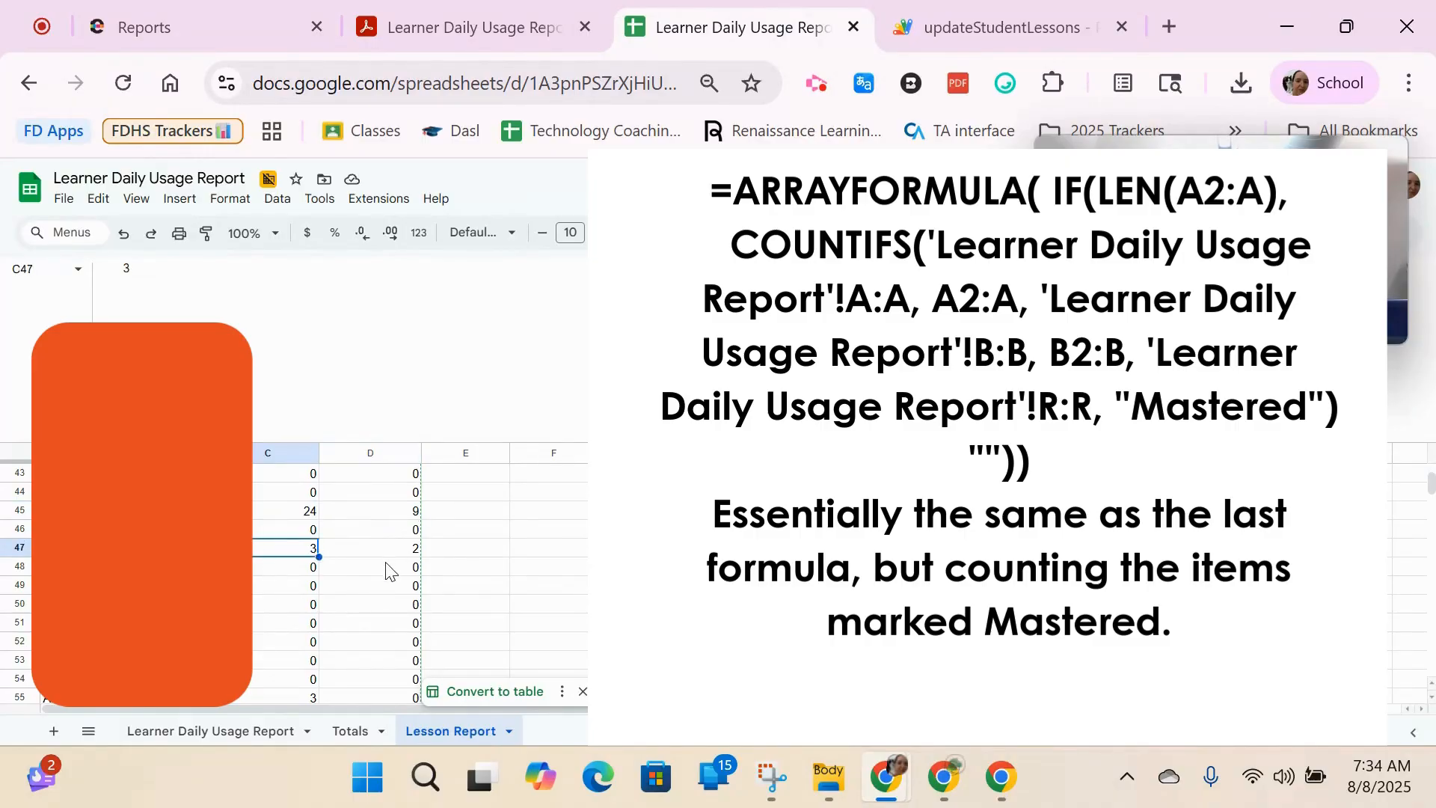
- Compare the completed and mastered lesson counts in row 87, and return to the start of the Lesson Report sheet
scroll(326, 647, down, 7)
scroll(358, 619, down, 5)
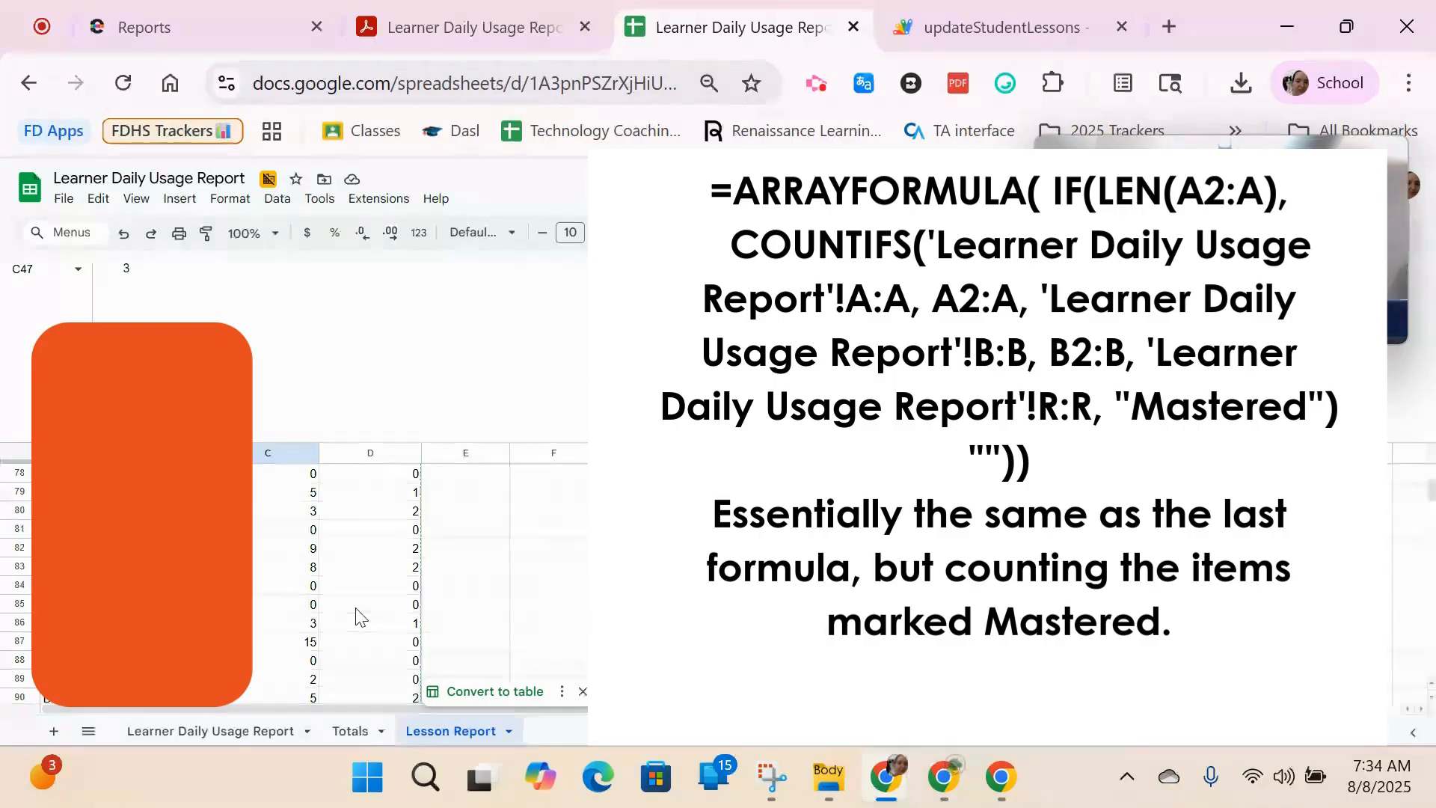
drag(311, 647, 423, 653)
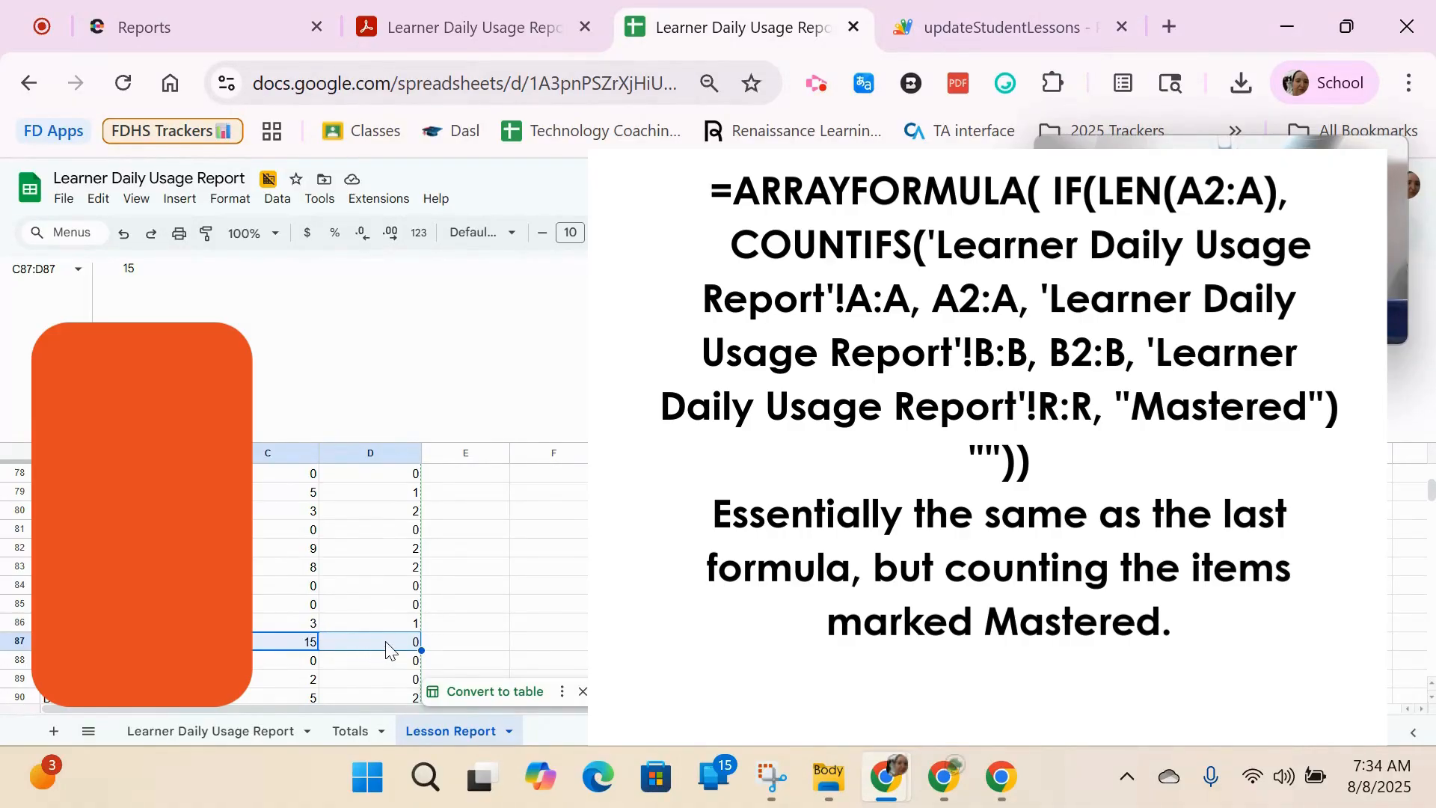
scroll(391, 650, up, 10)
scroll(397, 651, up, 1)
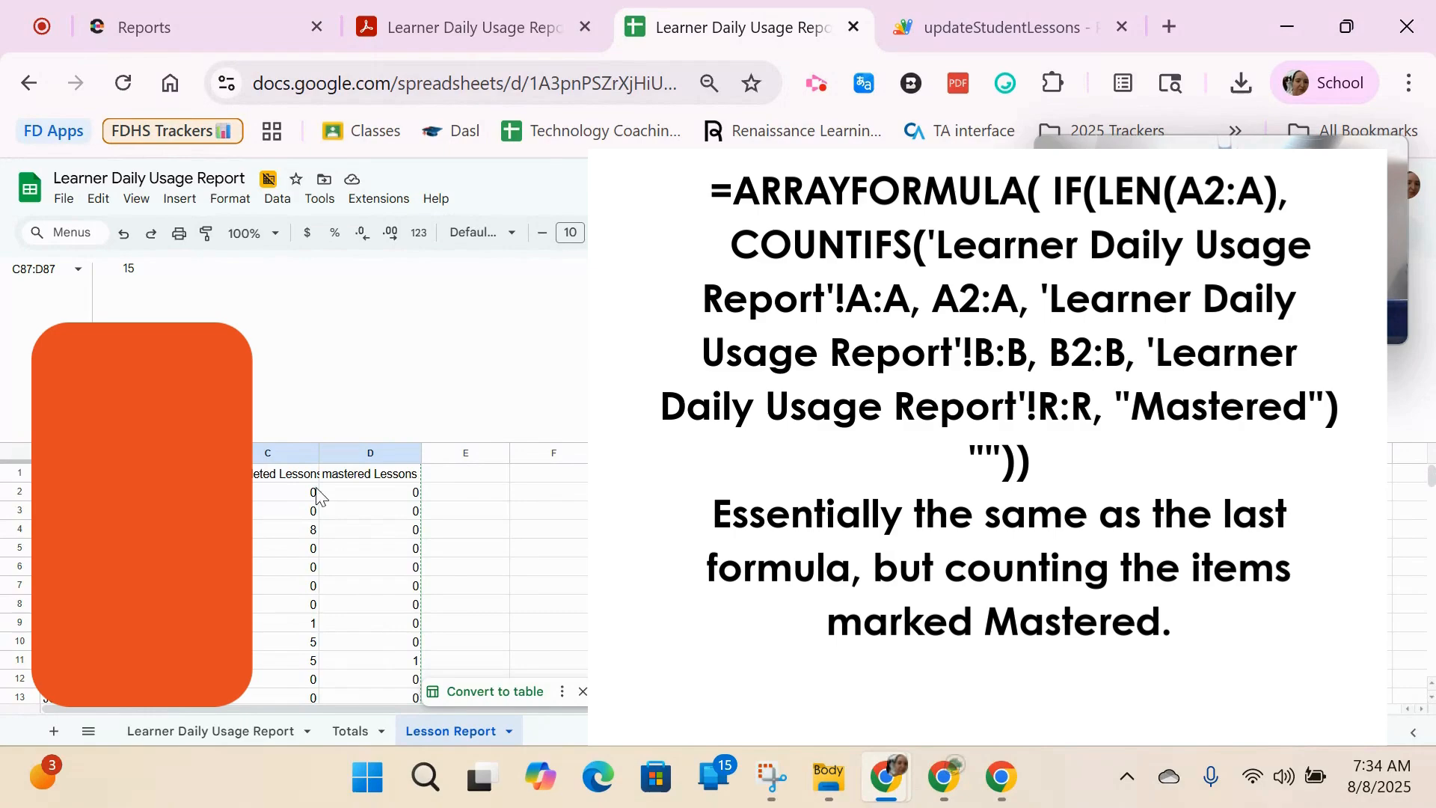
scroll(325, 560, up, 2)
scroll(321, 555, up, 5)
- Examine the Mastered Count table on the Totals sheet through its last entry and highlight columns A to C
click(350, 731)
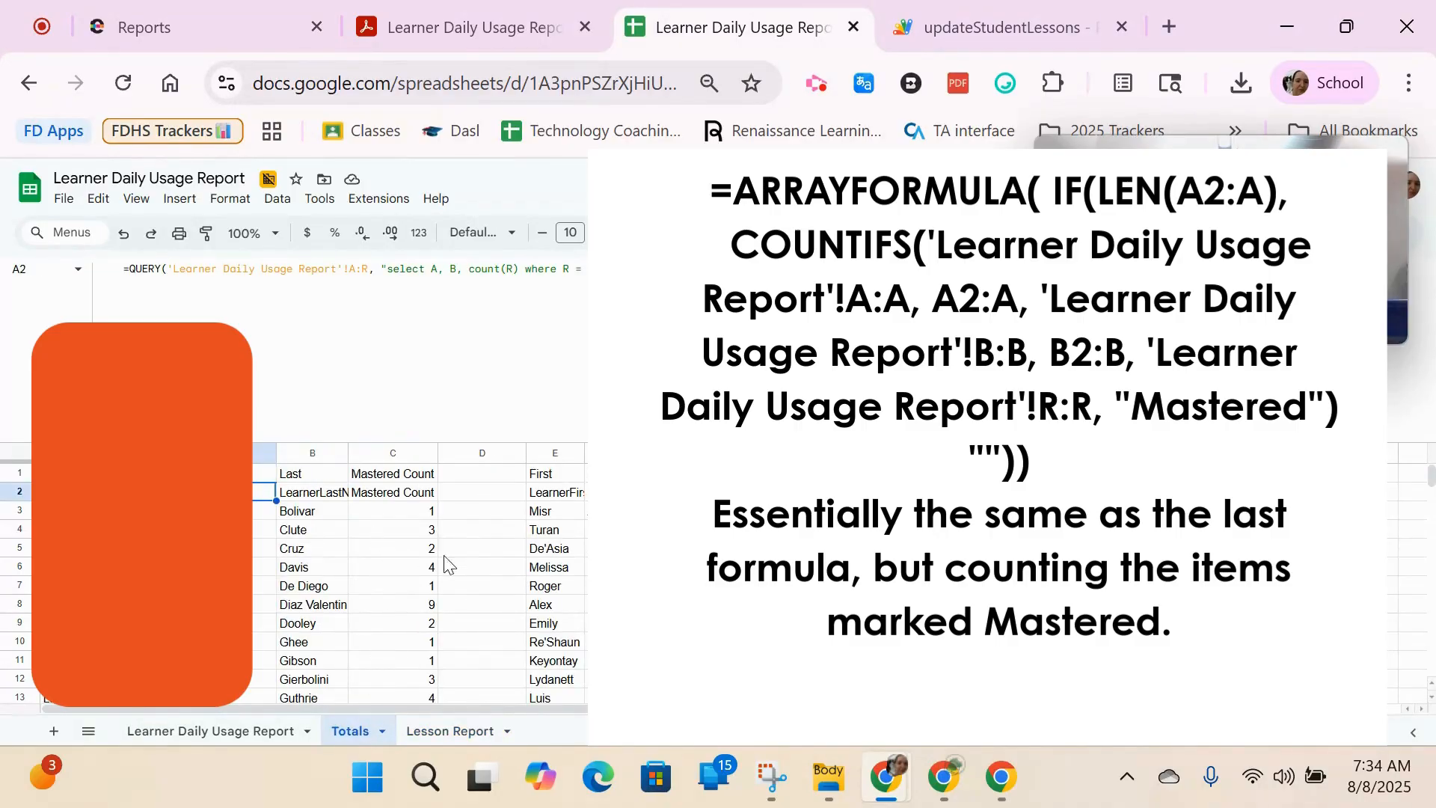
click(493, 553)
click(423, 516)
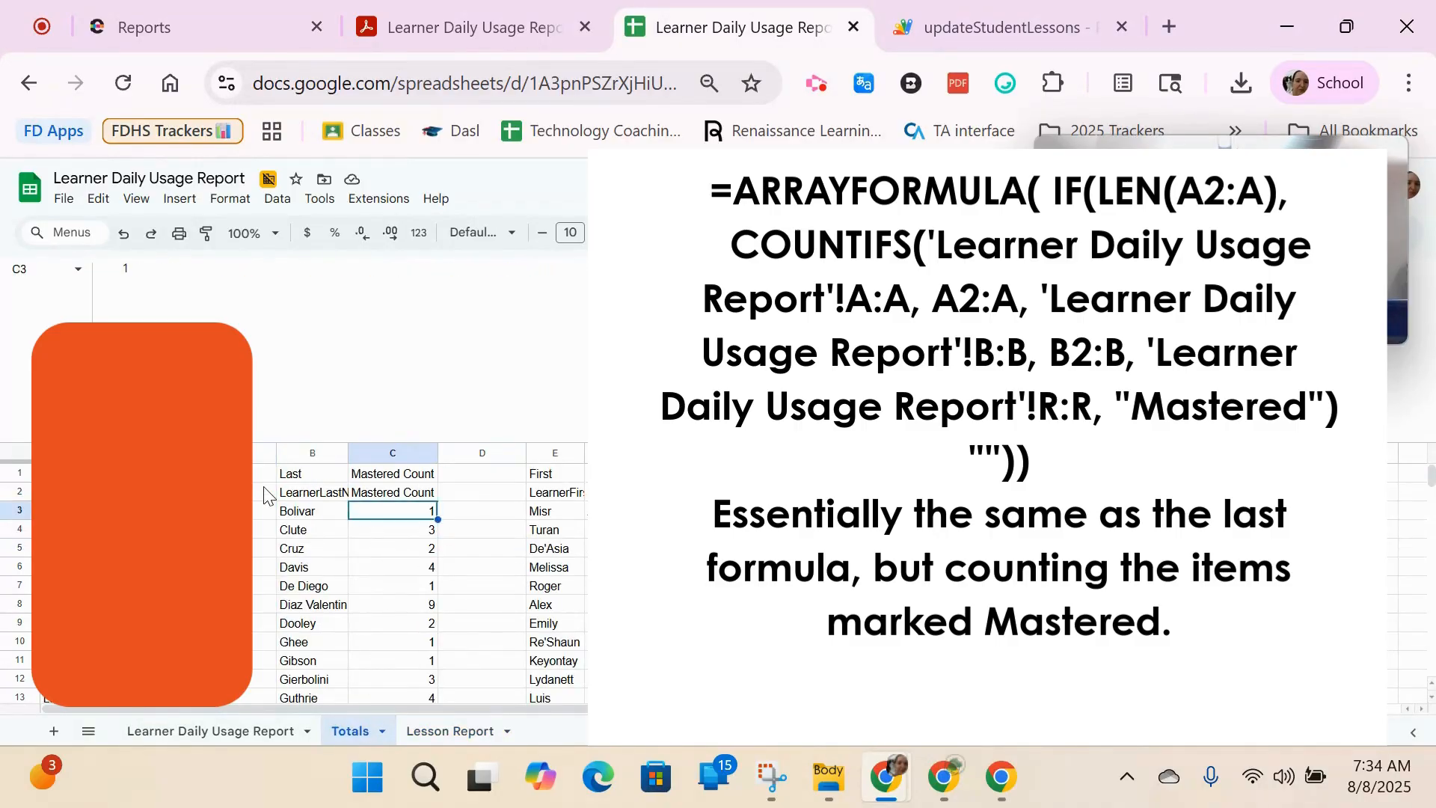
scroll(265, 498, down, 15)
scroll(265, 497, up, 15)
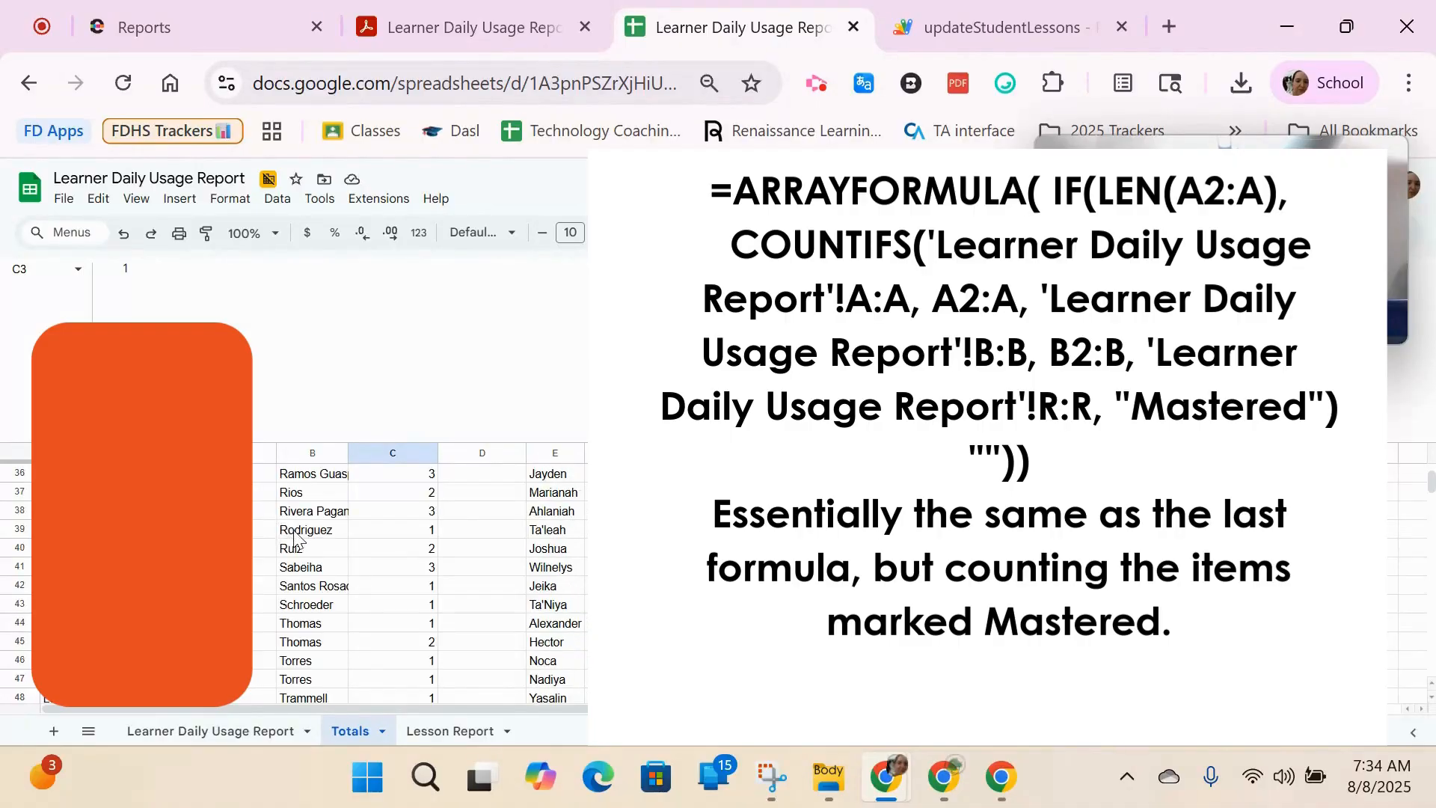
scroll(581, 534, down, 20)
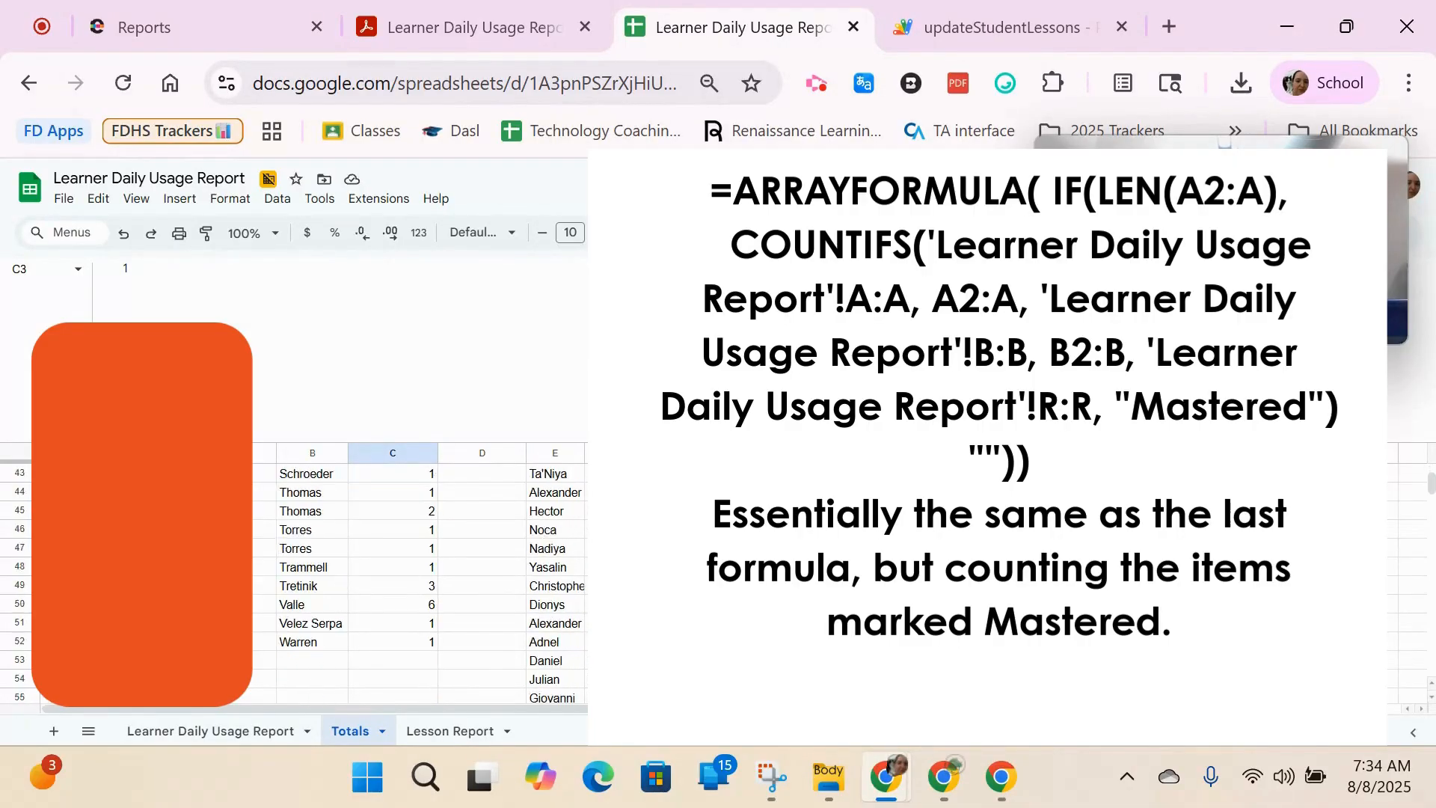
scroll(419, 580, up, 20)
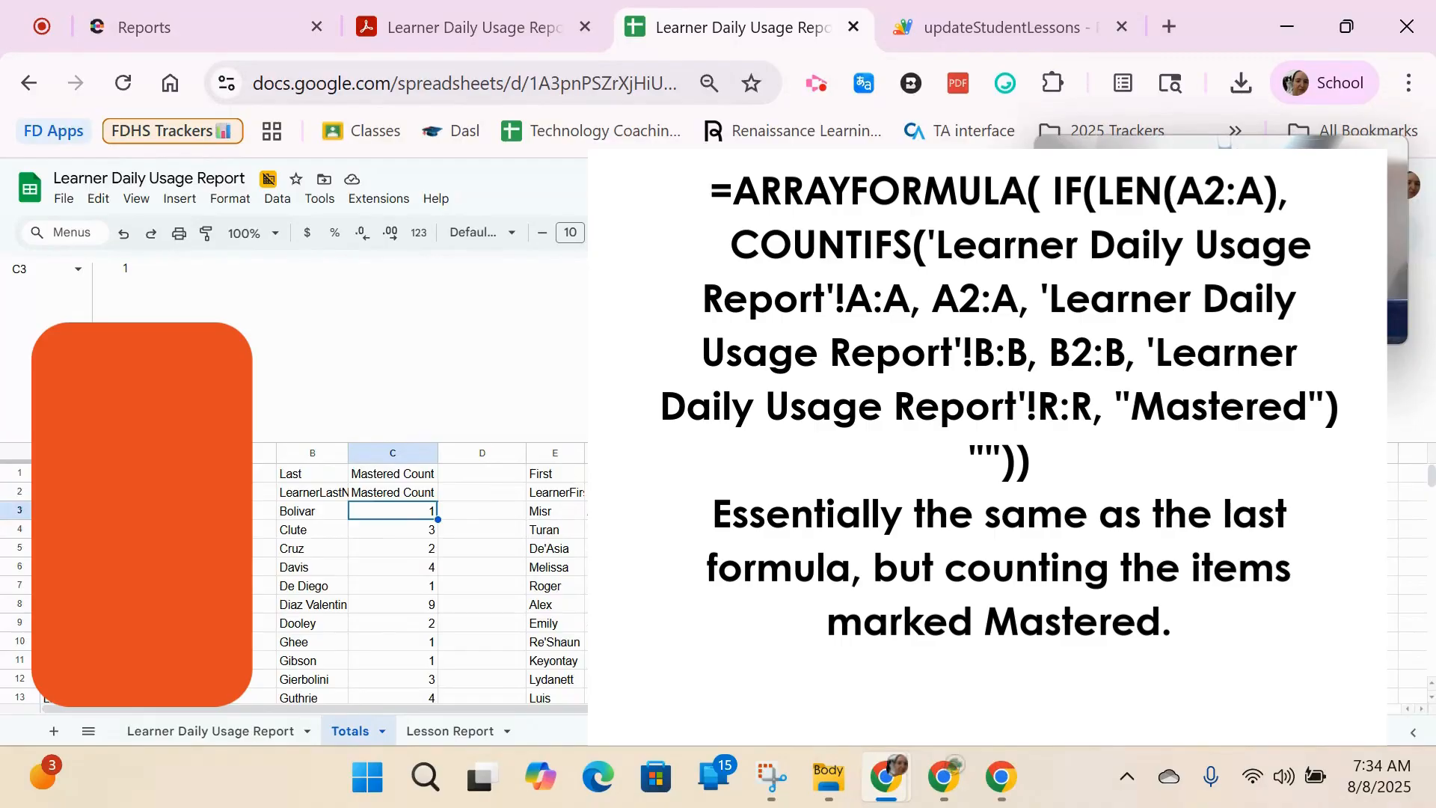
drag(553, 453, 732, 453)
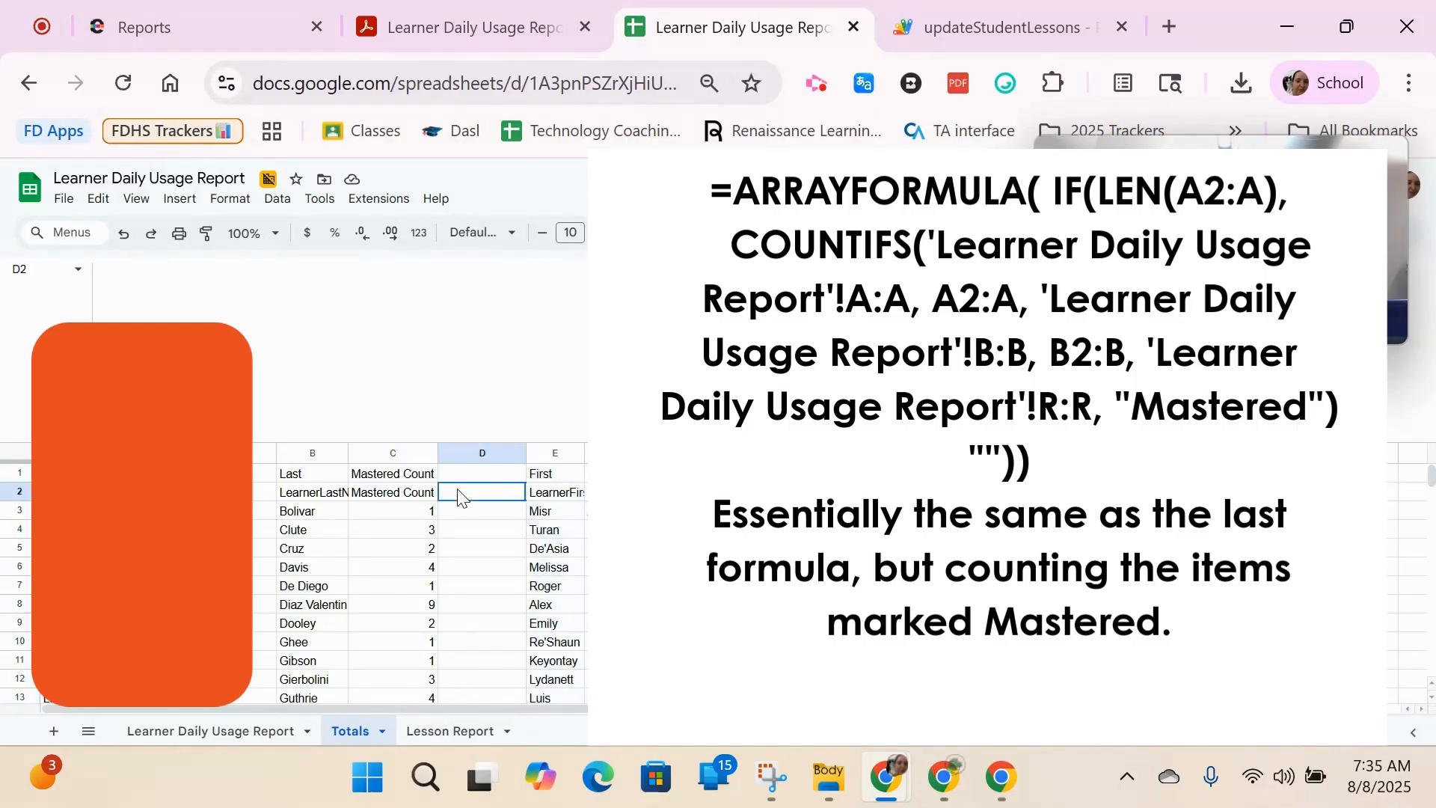
drag(382, 453, 265, 454)
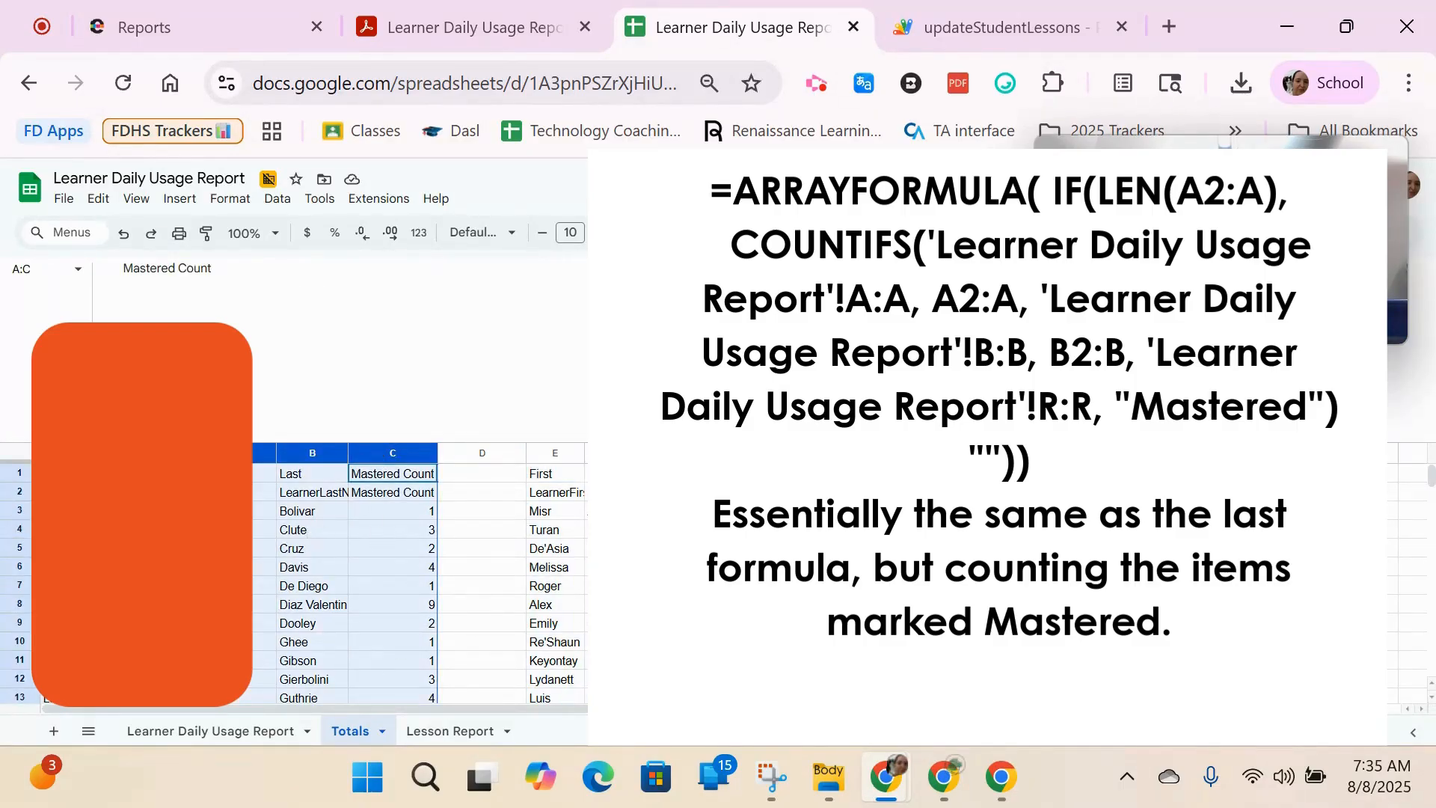
- Look through the Learner Daily Usage Report, Totals and Lesson Report sheets
click(984, 549)
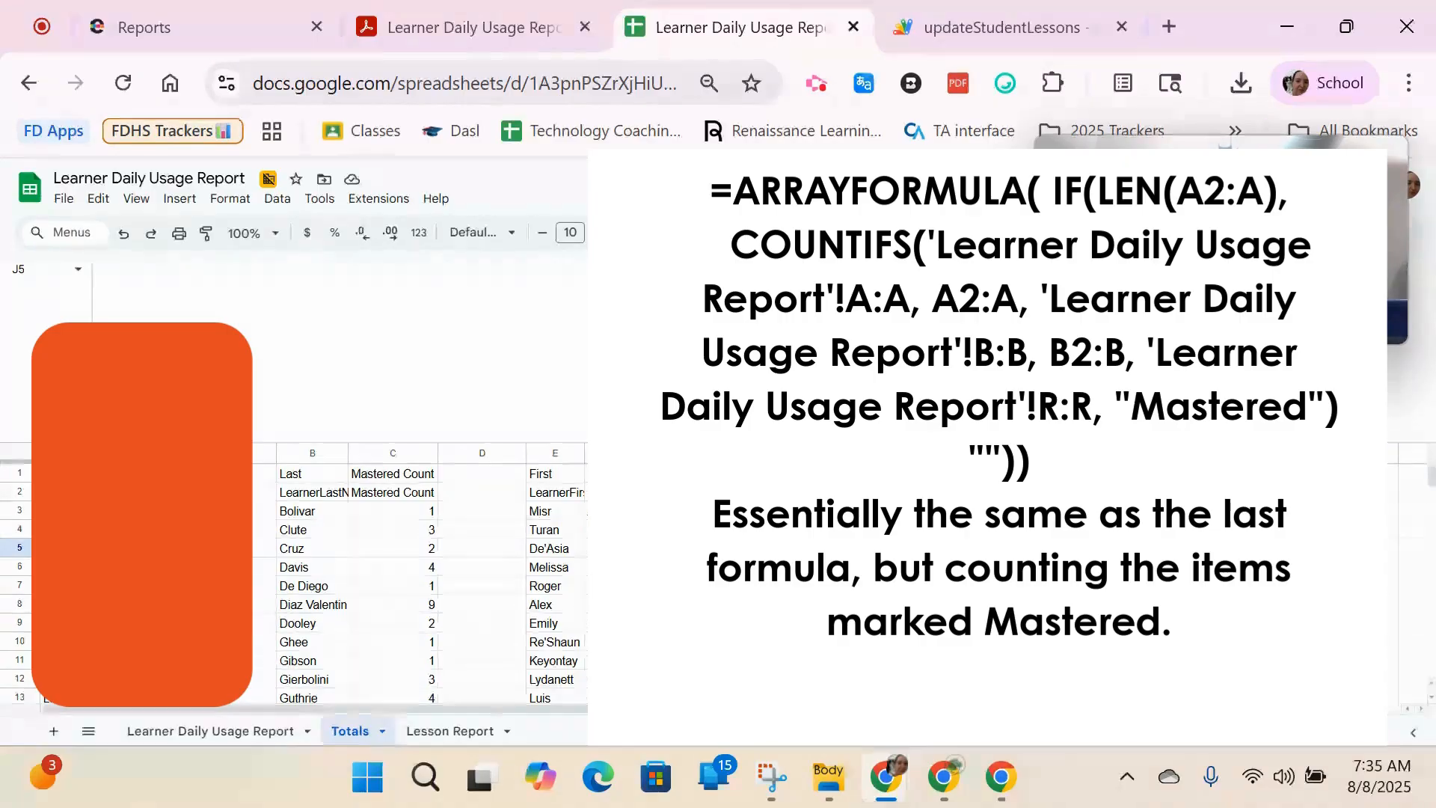
click(224, 730)
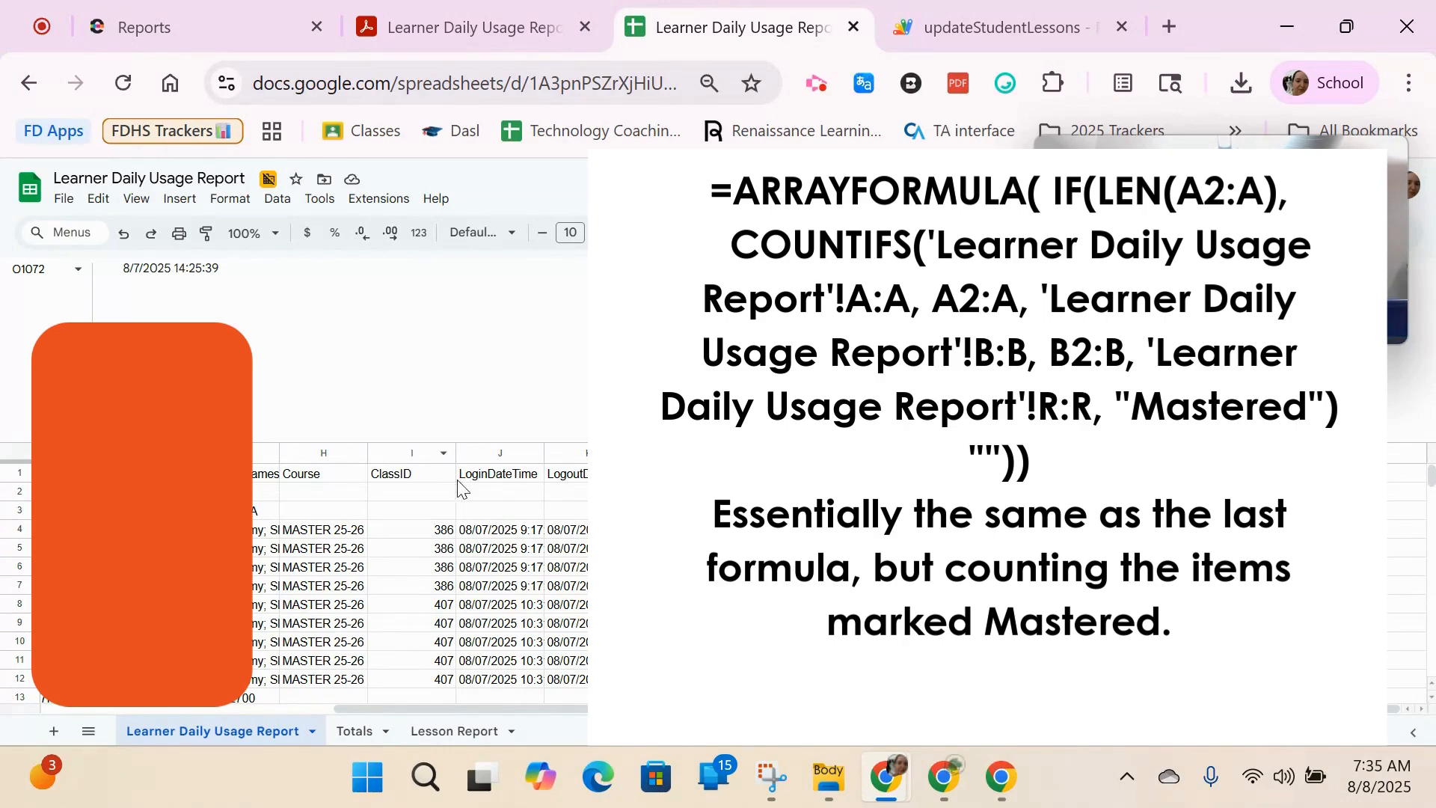
click(359, 731)
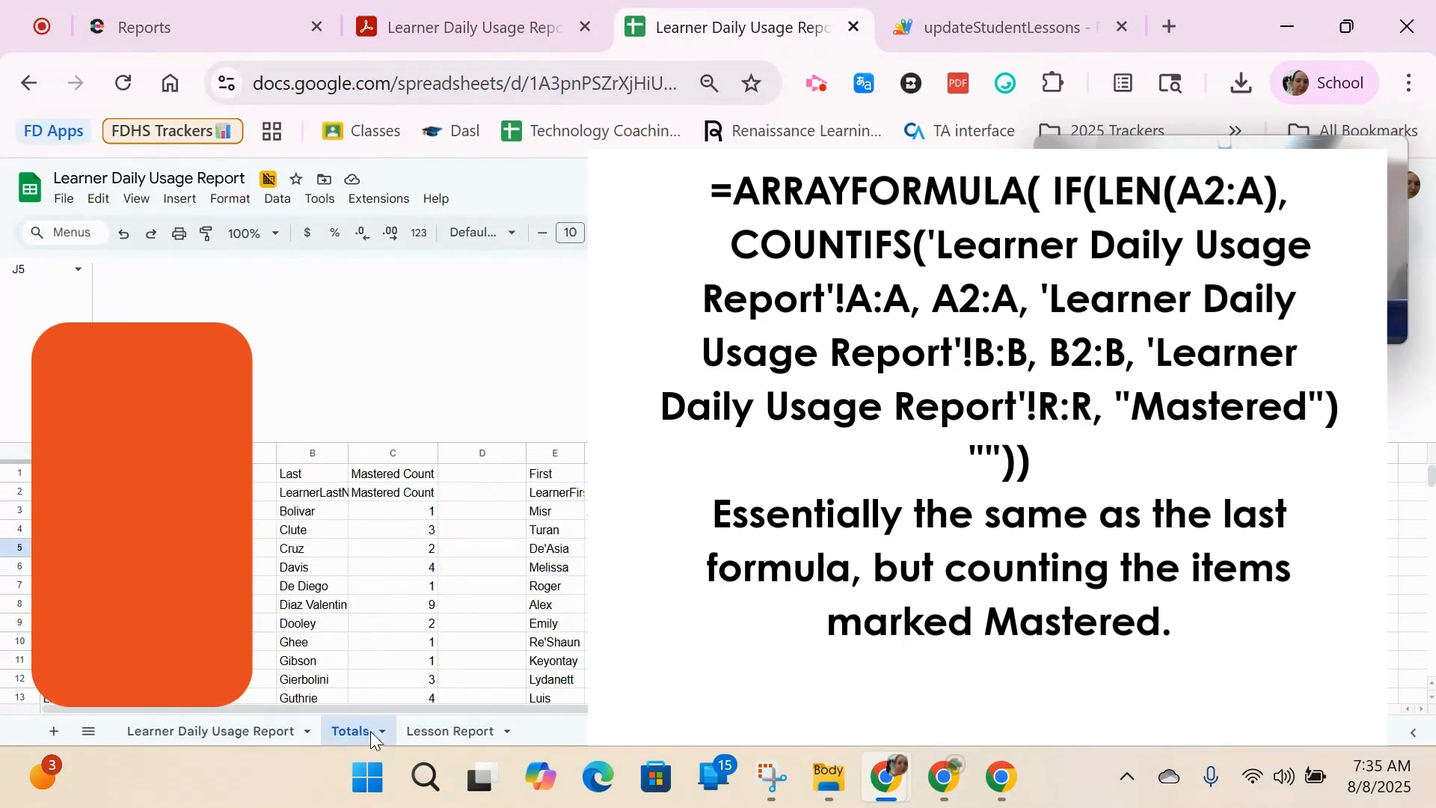
click(453, 731)
- Delete the Learner Daily Usage Report sheet and check how the Lesson Report and Totals sheets respond
click(245, 731)
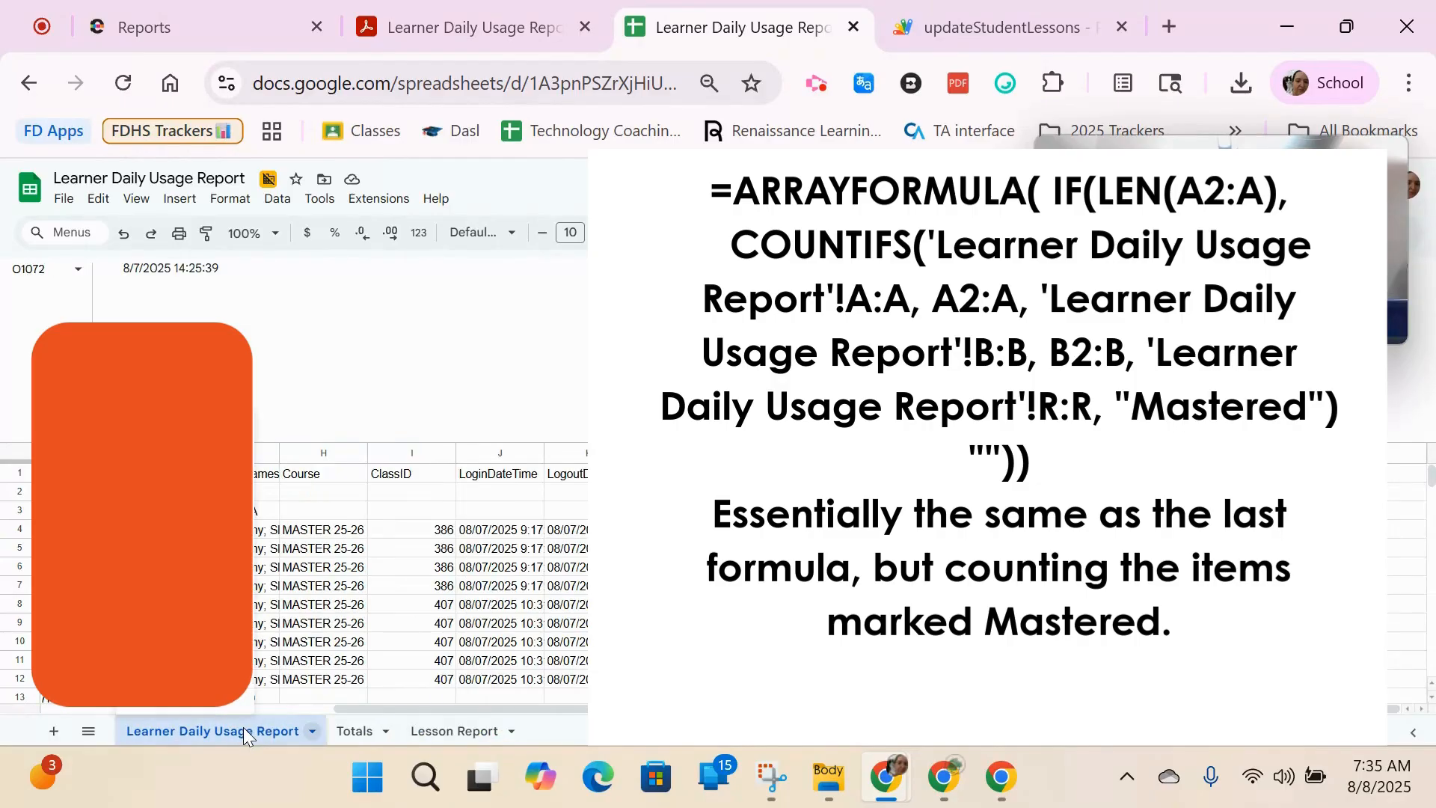
click(279, 453)
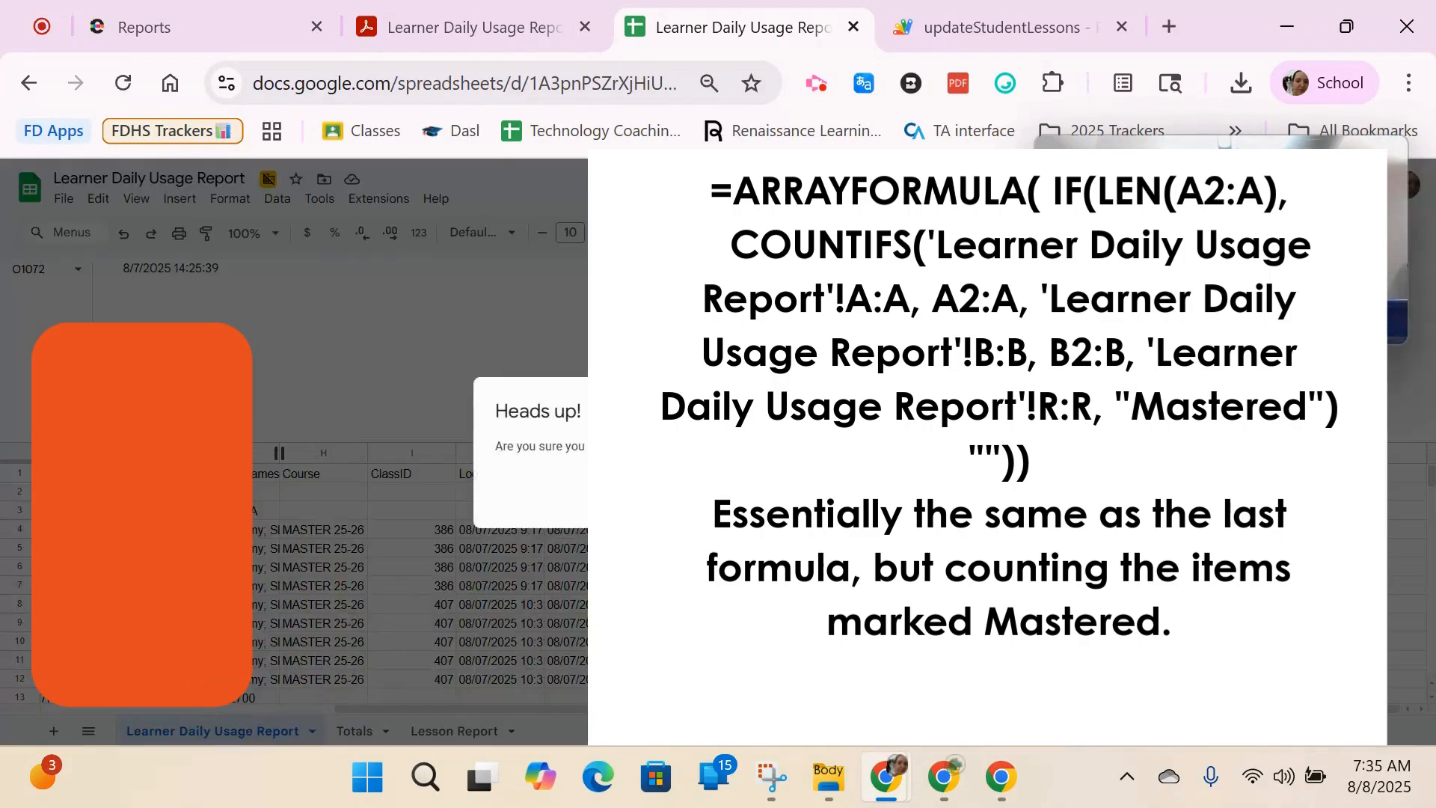
click(914, 493)
click(355, 609)
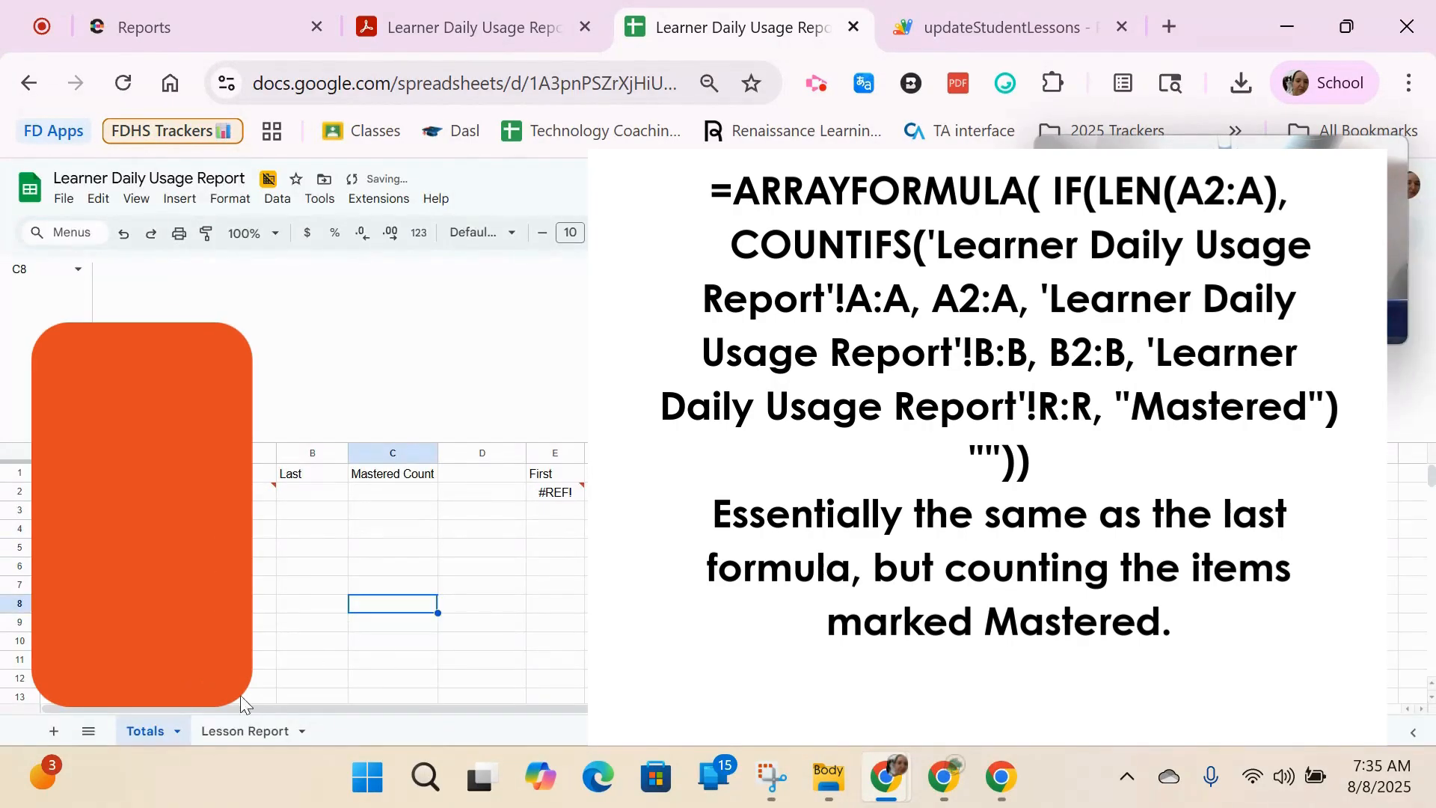
click(244, 732)
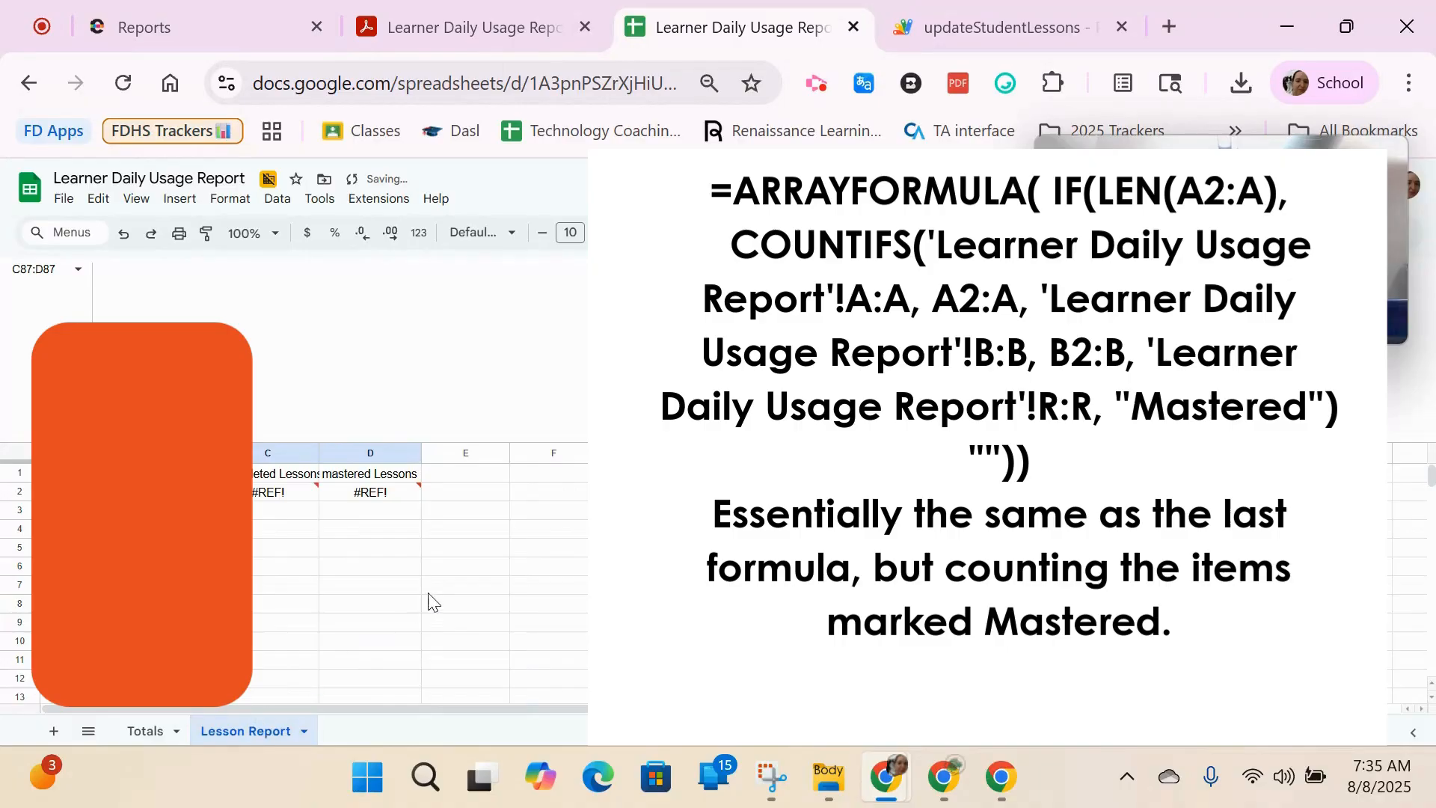
click(144, 731)
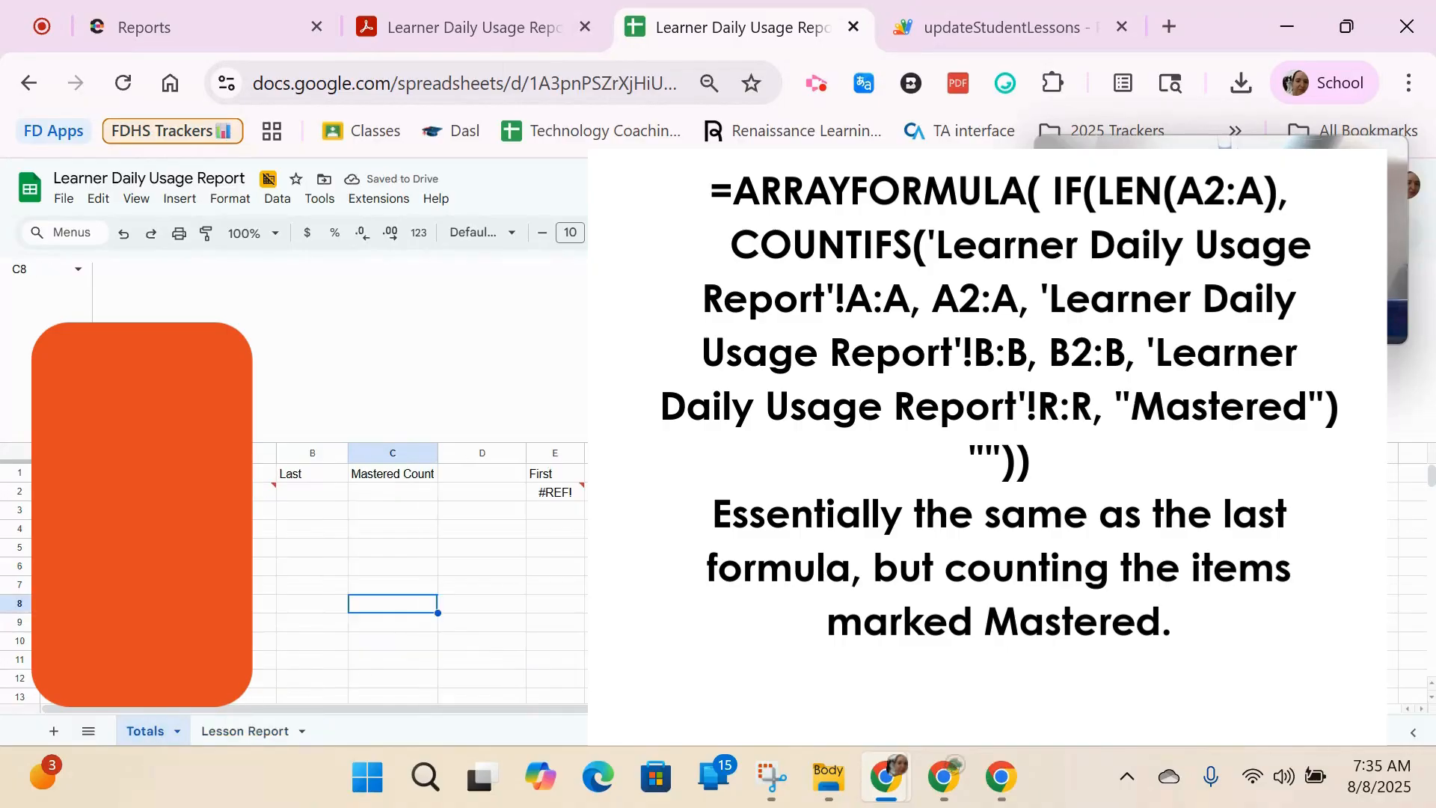
- Import the Learner Daily Usage Report (4) file from Downloads, inserting it as a new sheet
click(66, 201)
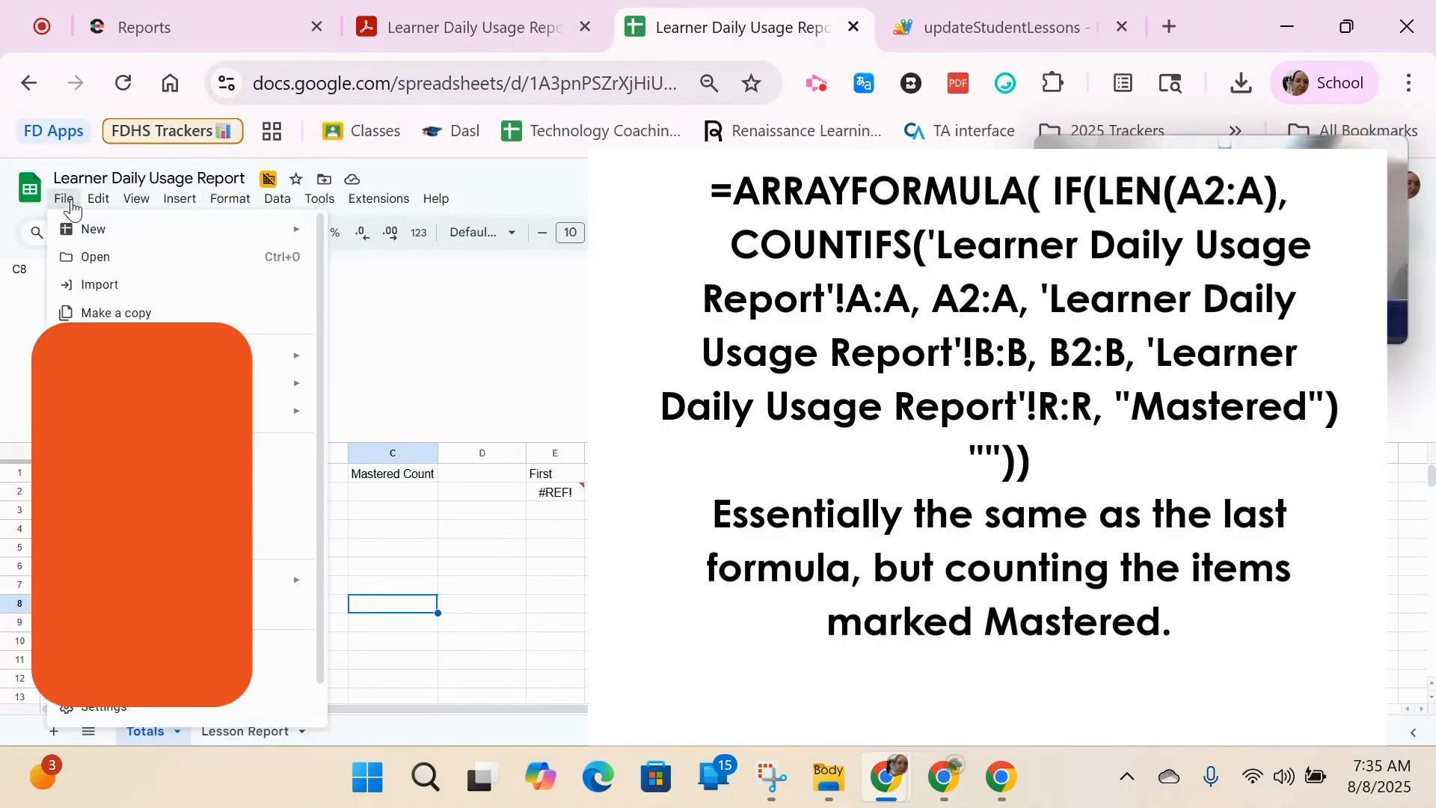
click(93, 284)
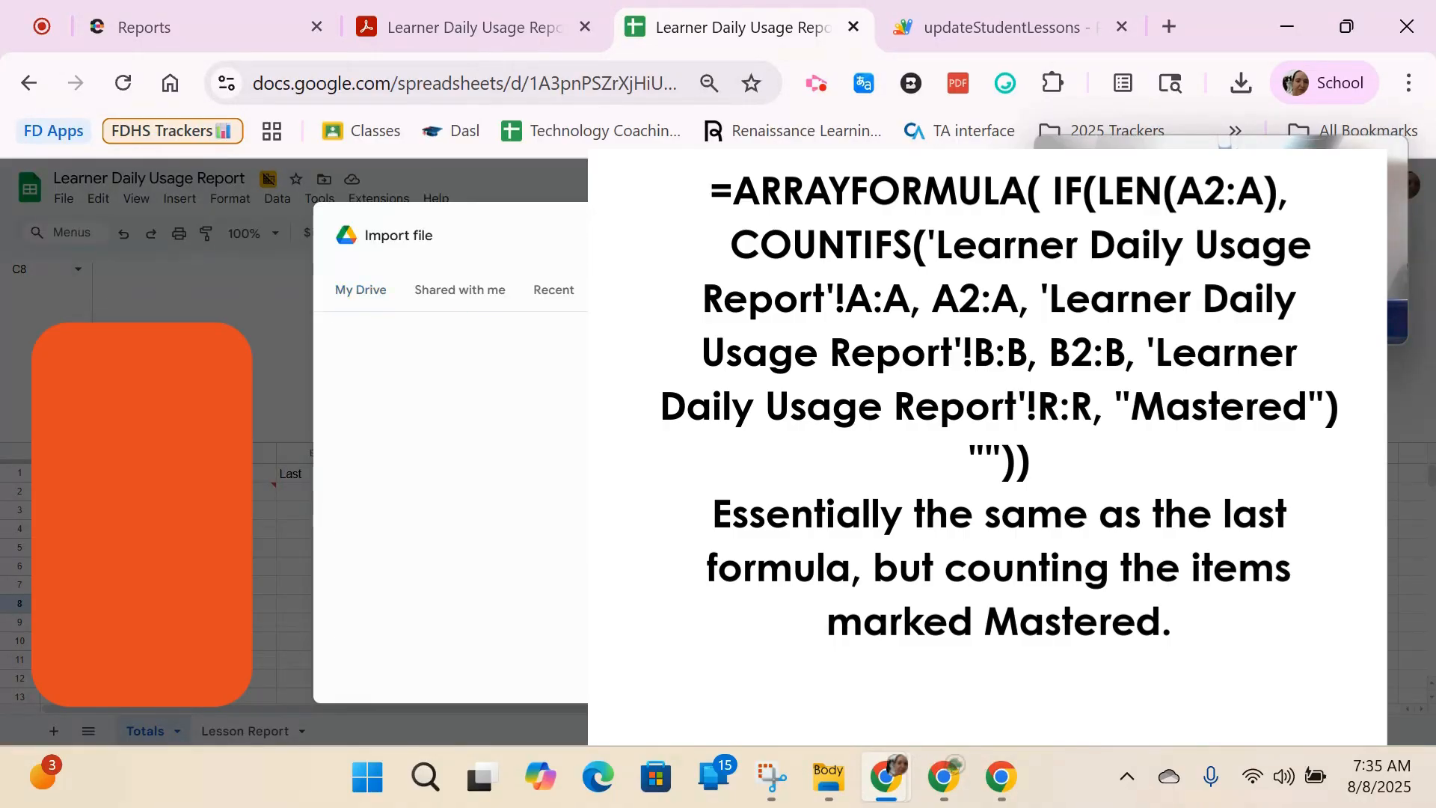
click(718, 546)
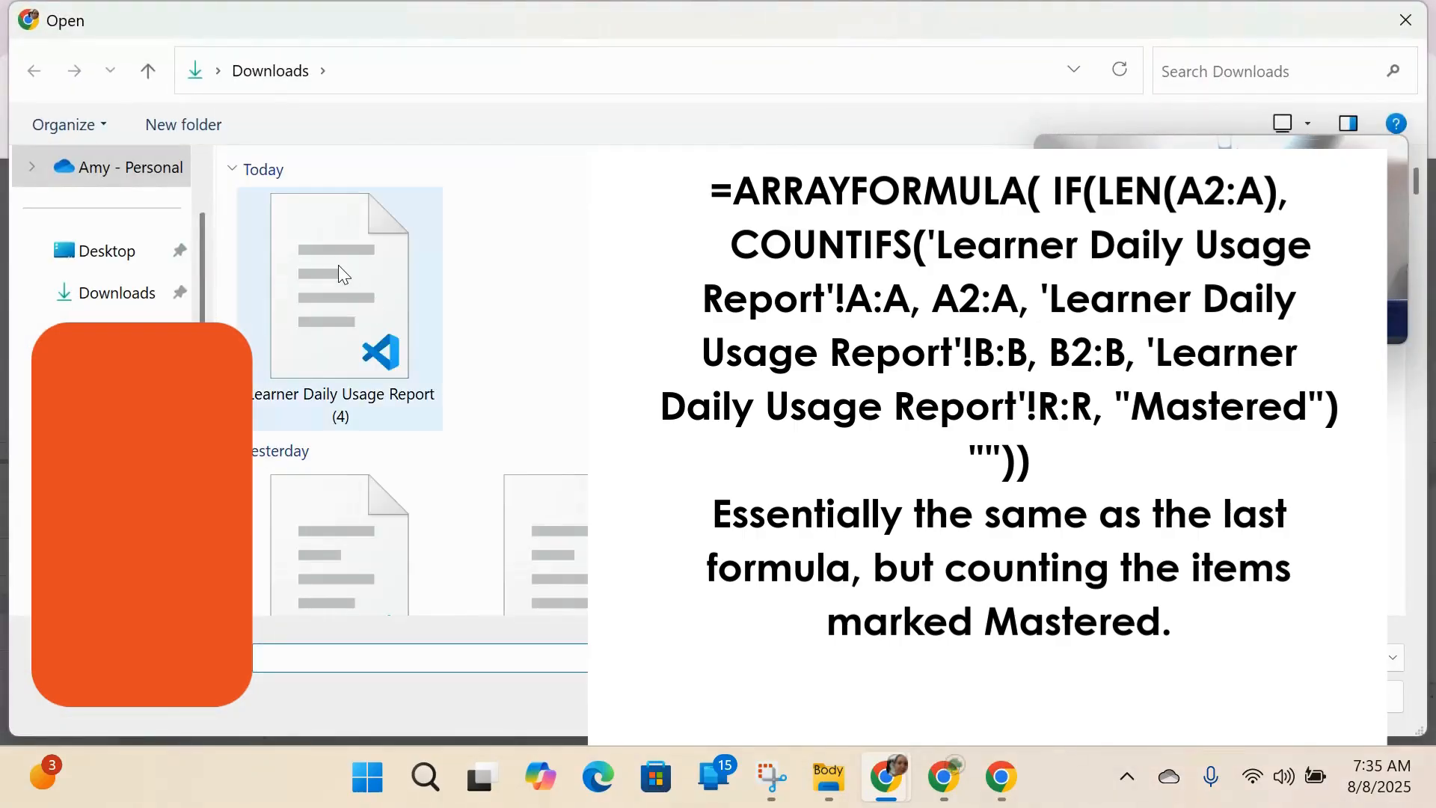
click(374, 258)
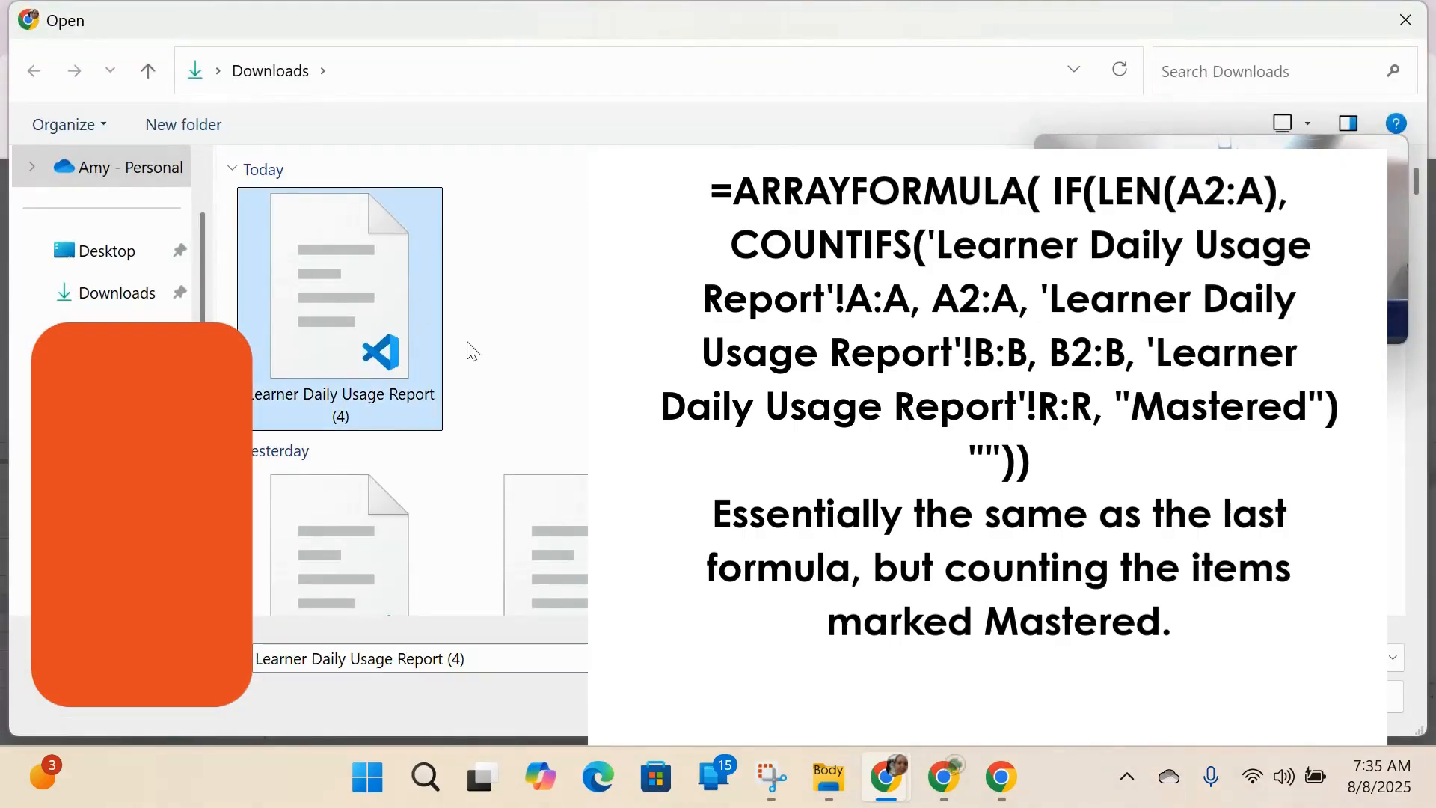
click(1195, 697)
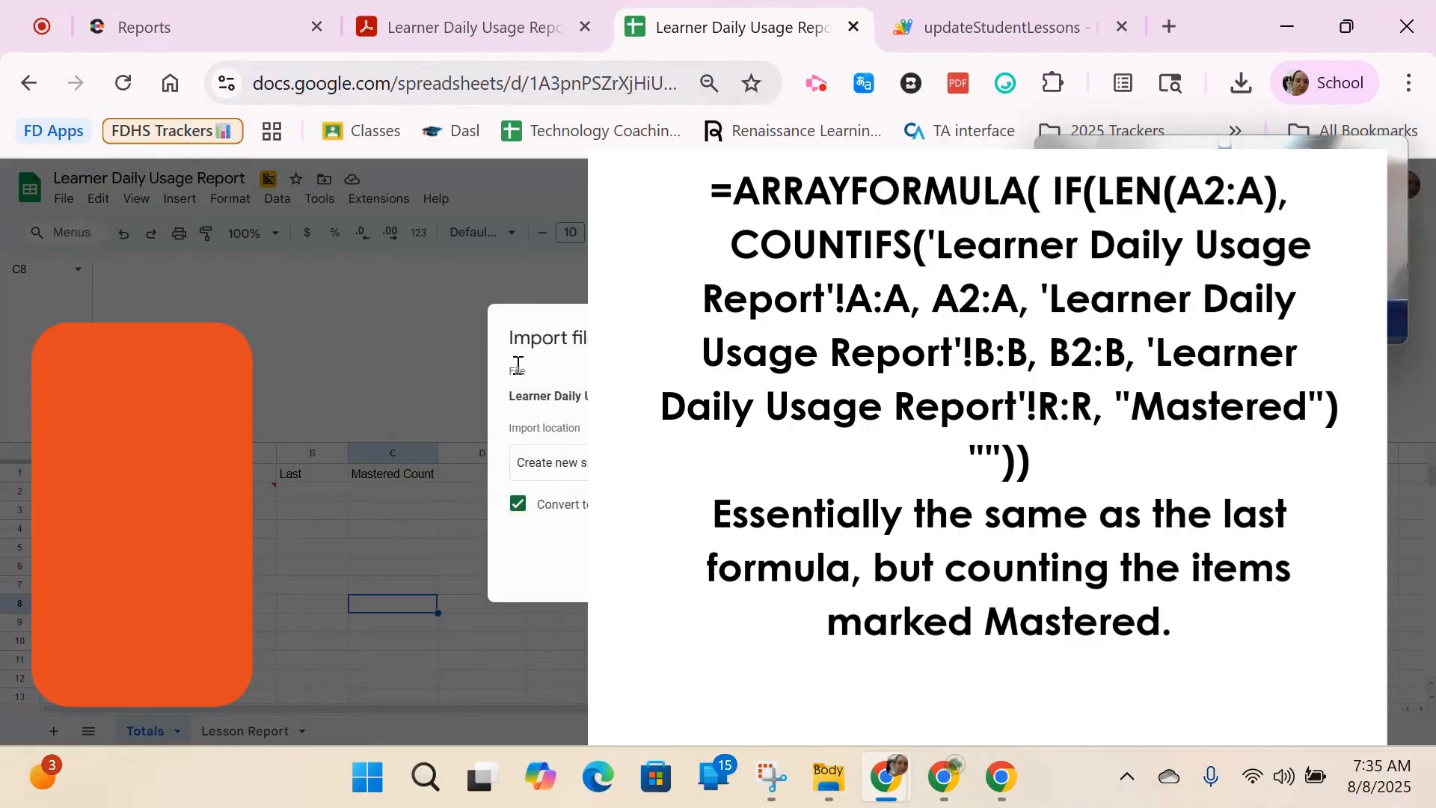
click(606, 462)
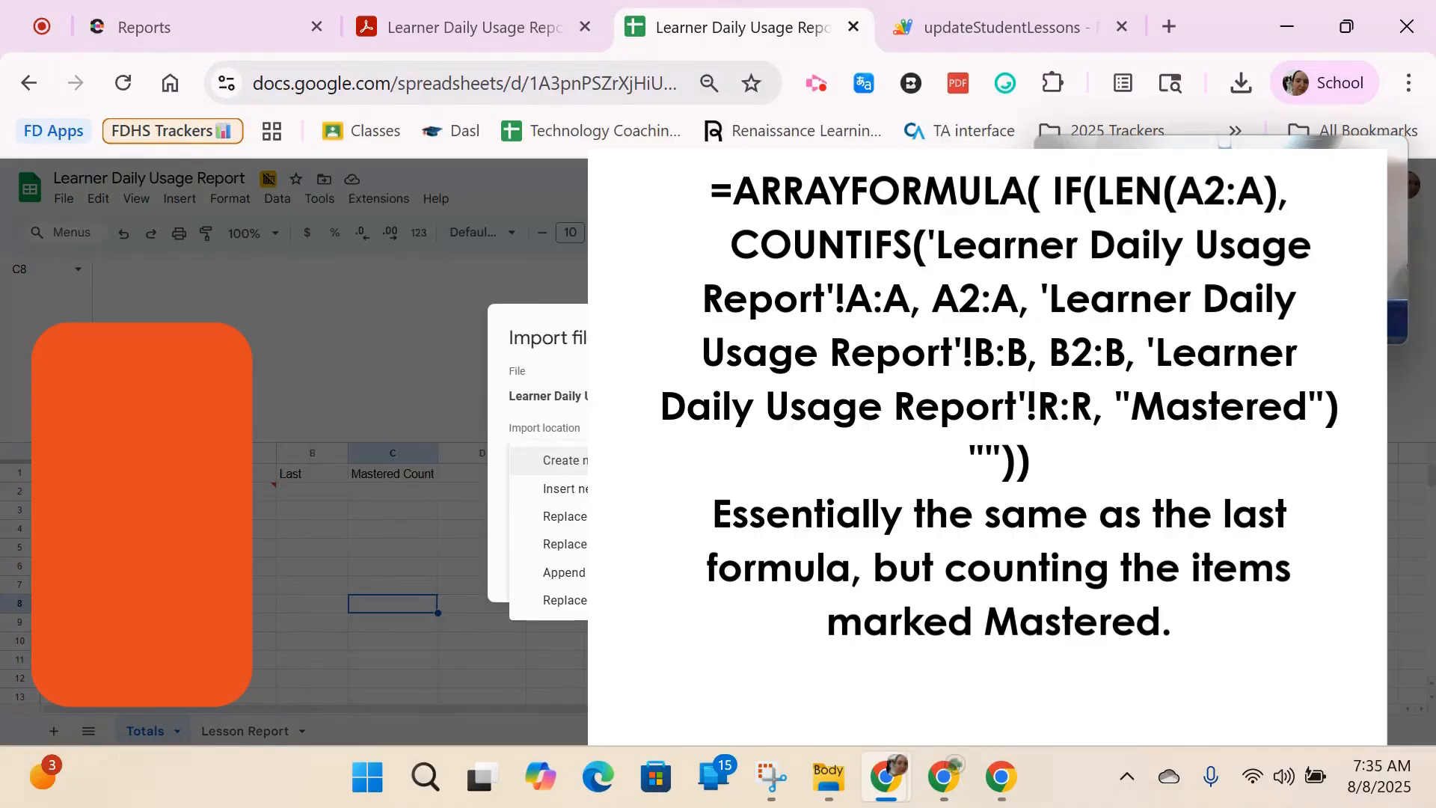
click(606, 489)
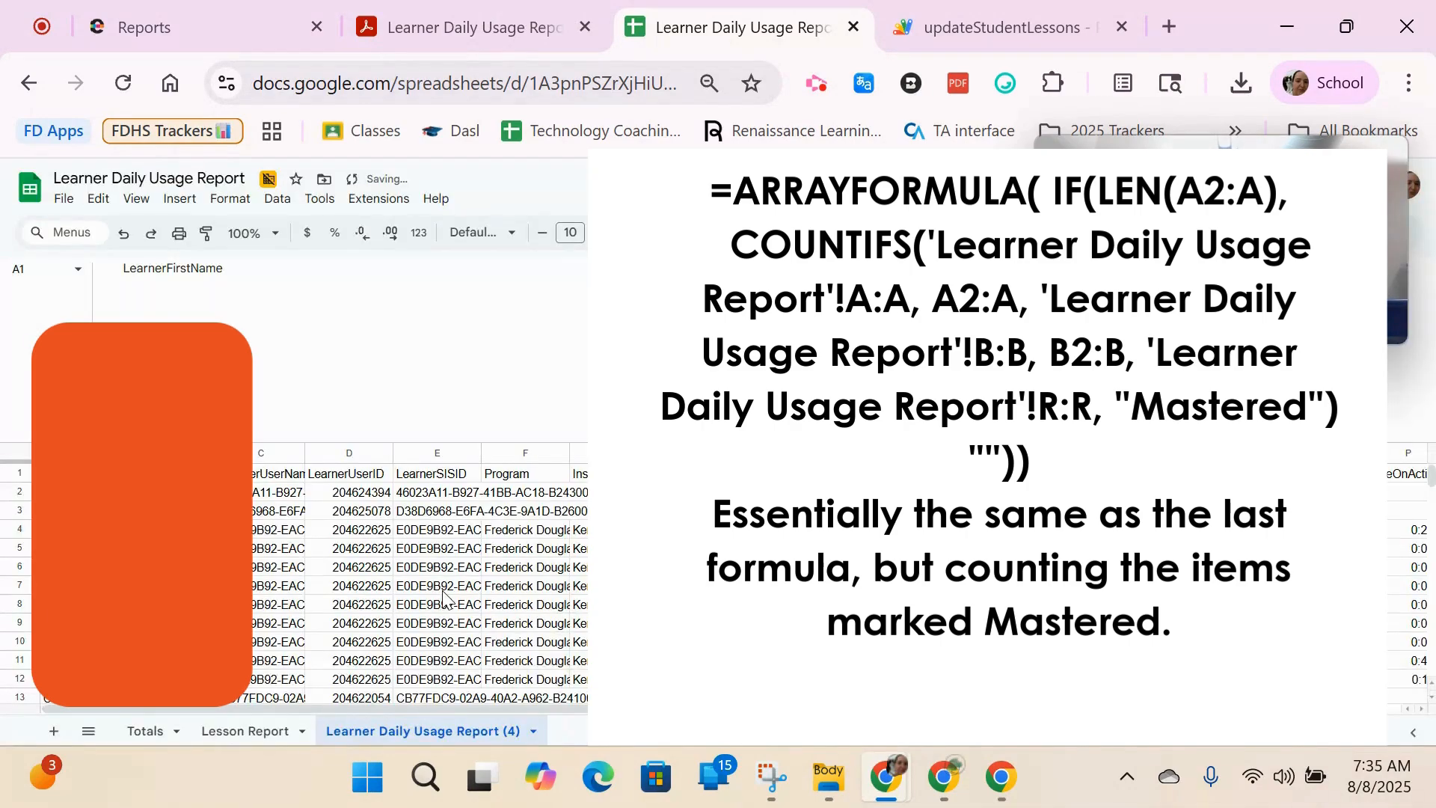
- Rename the imported sheet as Learner Daily Usage Report, removing the trailing (4)
double_click(519, 733)
key(BackSpace)
key(BackSpace)
key(BackSpace)
key(BackSpace)
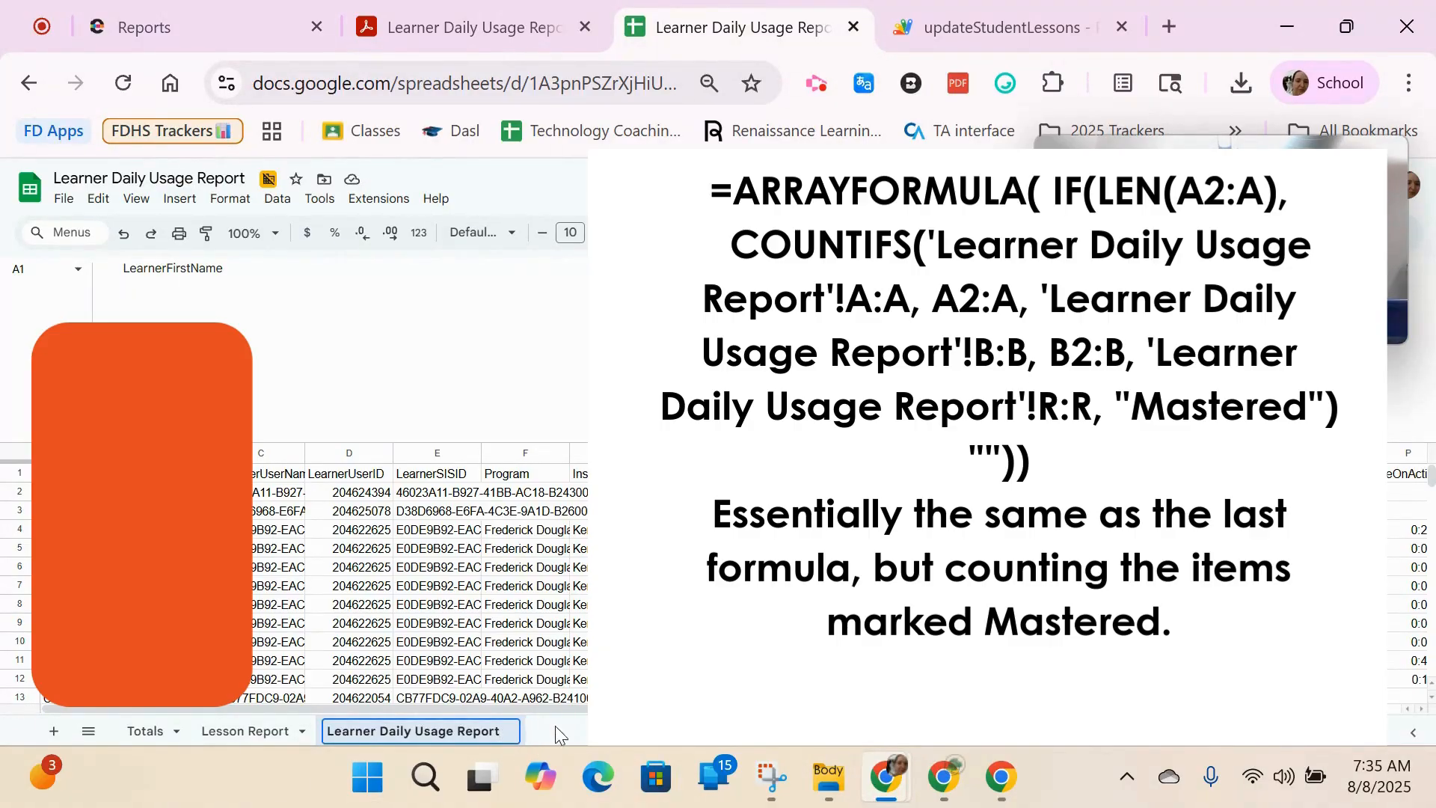
click(443, 570)
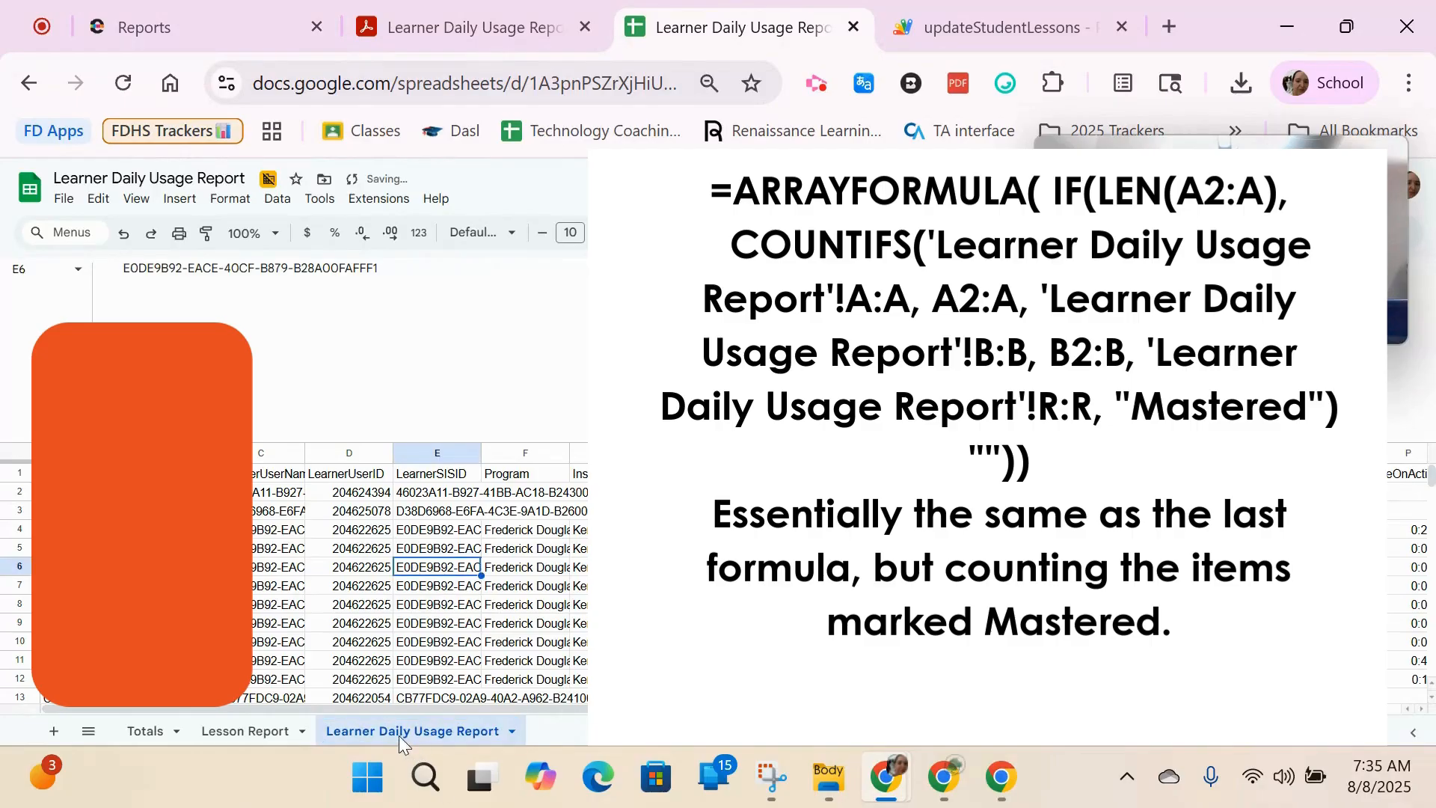
- Re-enter the UNIQUE formula in A2 of the Lesson Report sheet to reload the student names
click(243, 733)
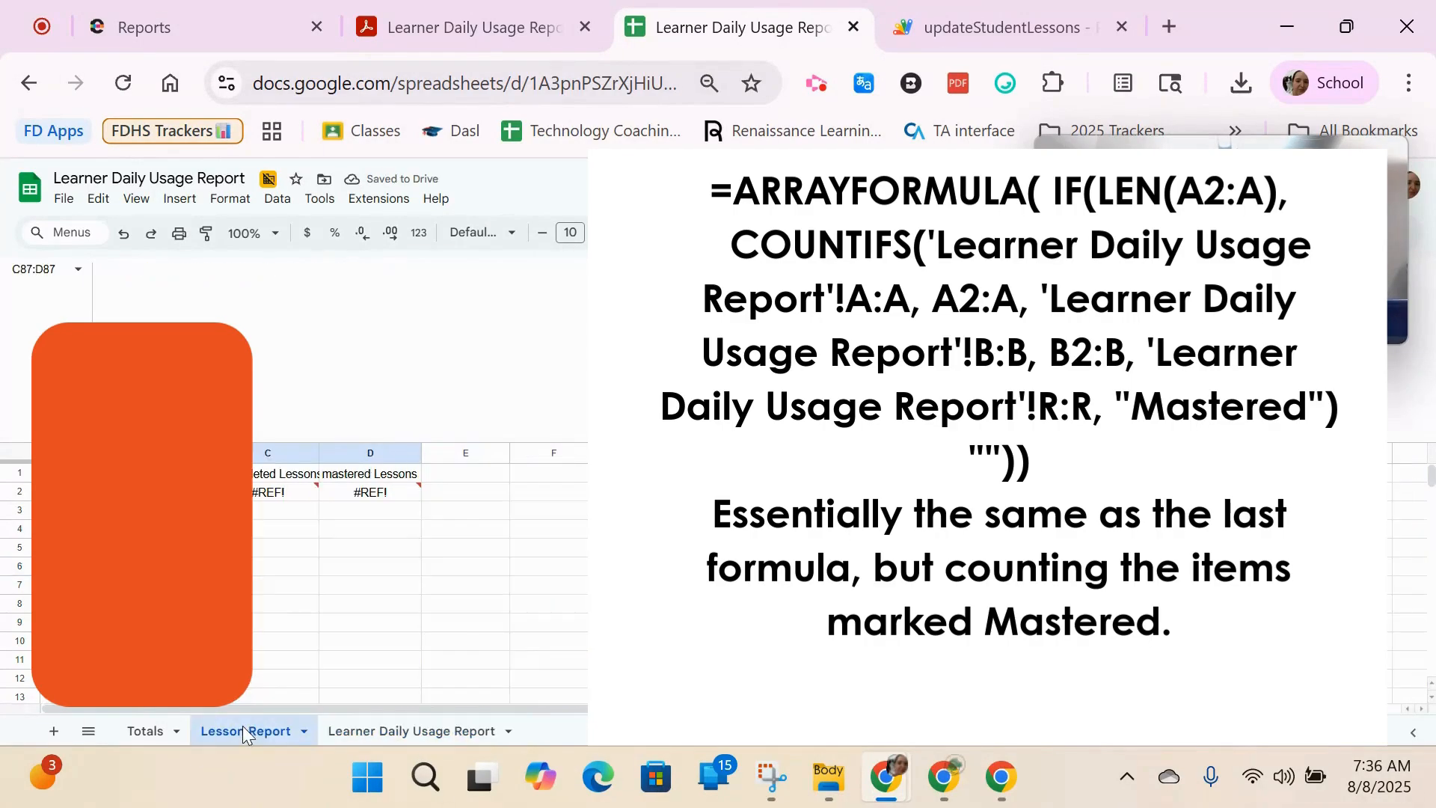
click(346, 492)
click(113, 491)
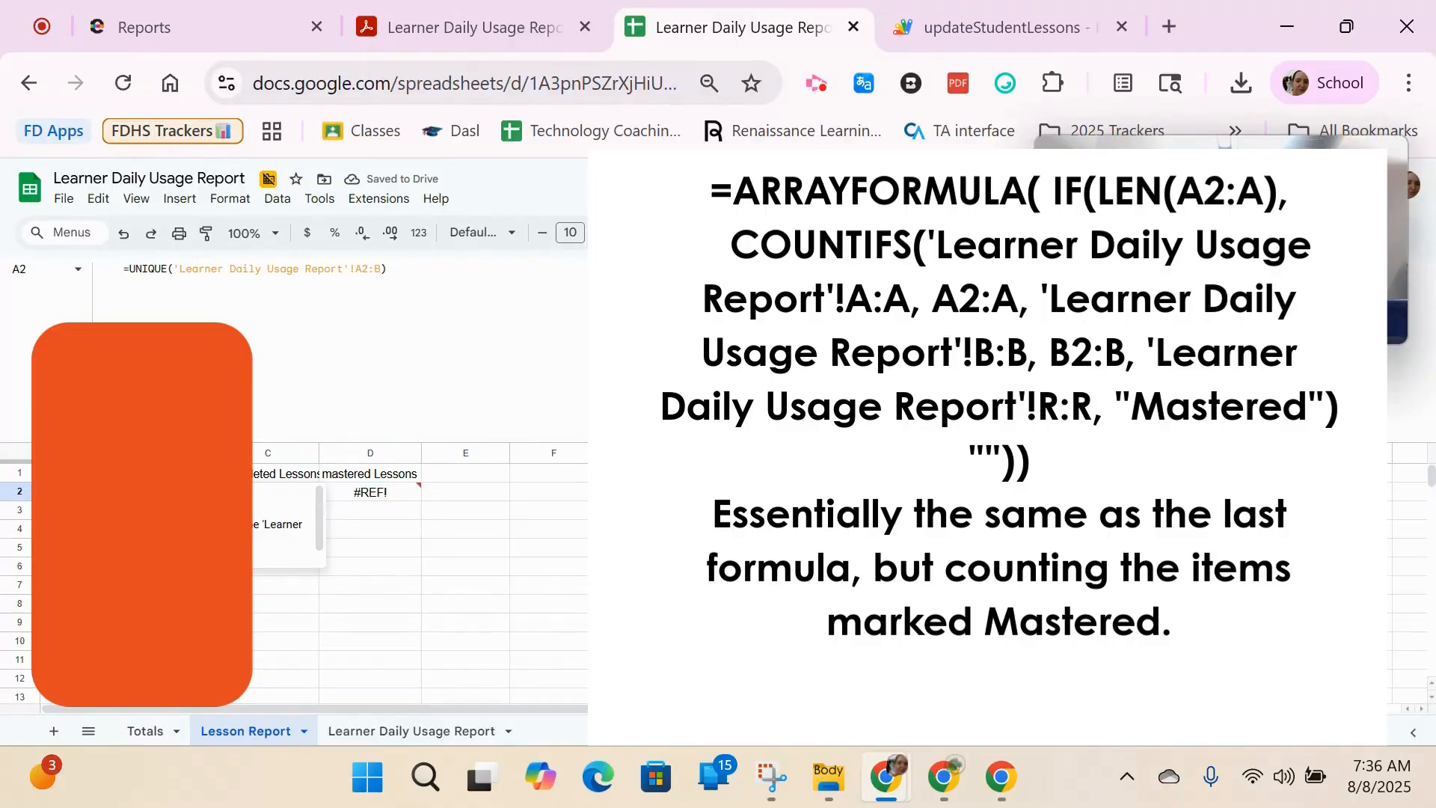
double_click(112, 492)
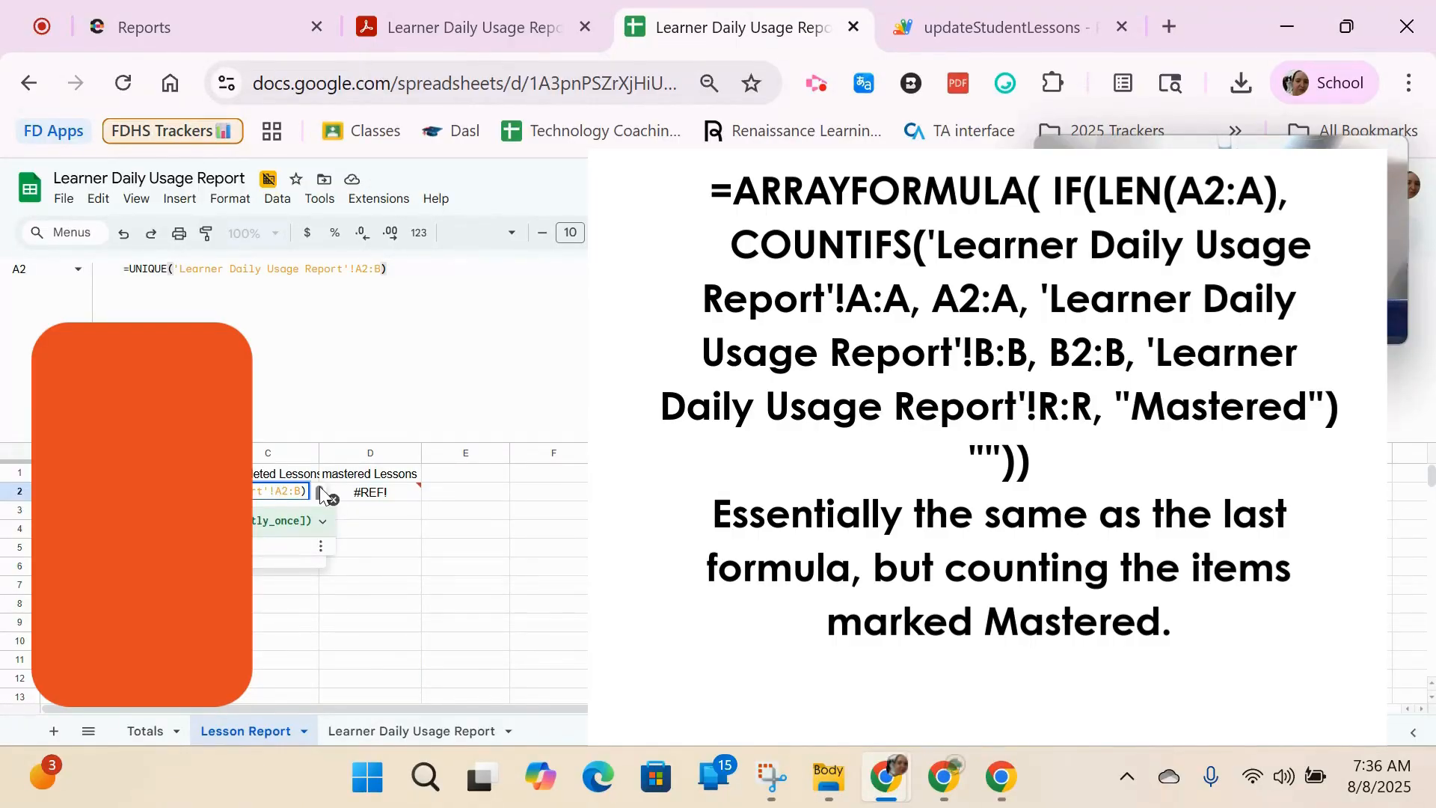
key(Return)
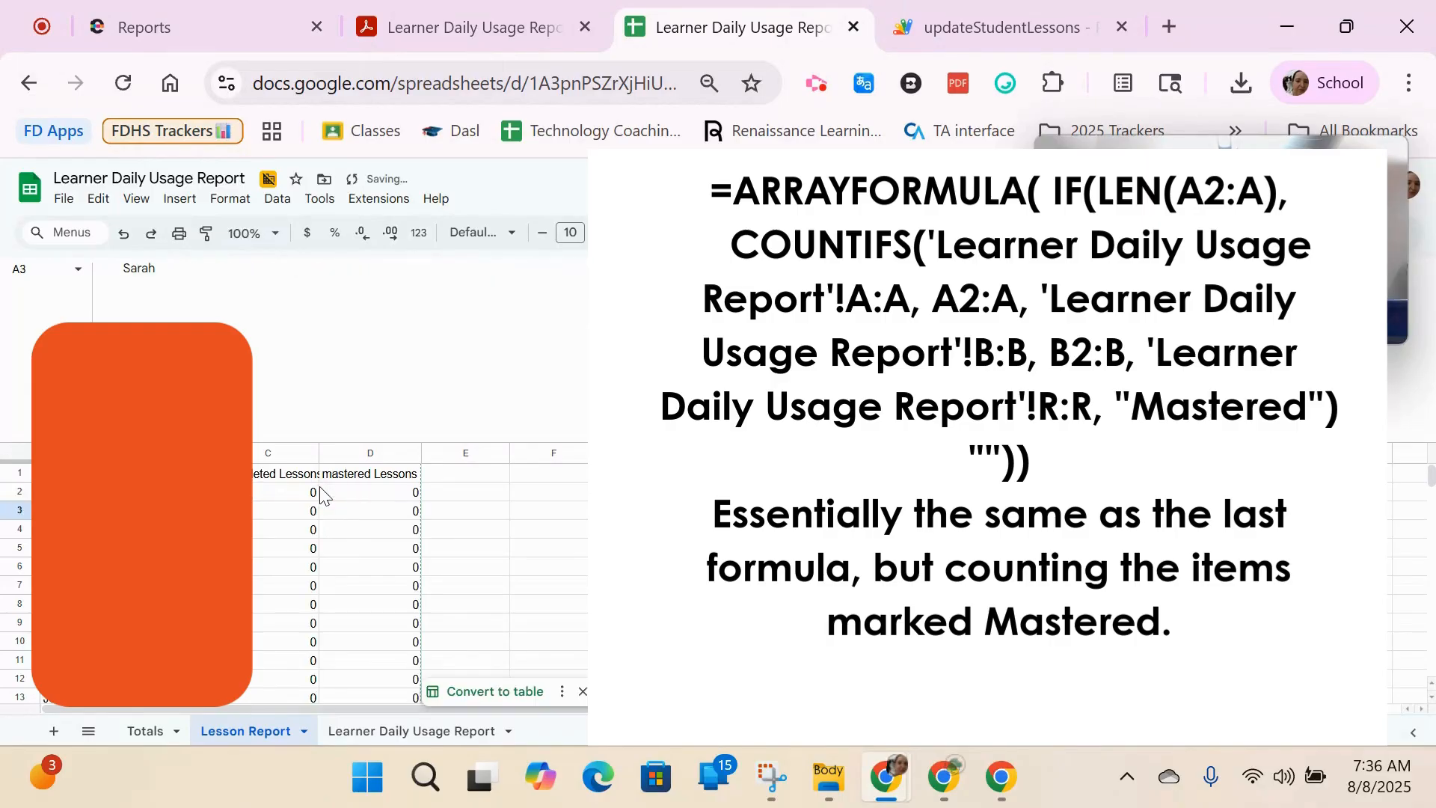
click(506, 497)
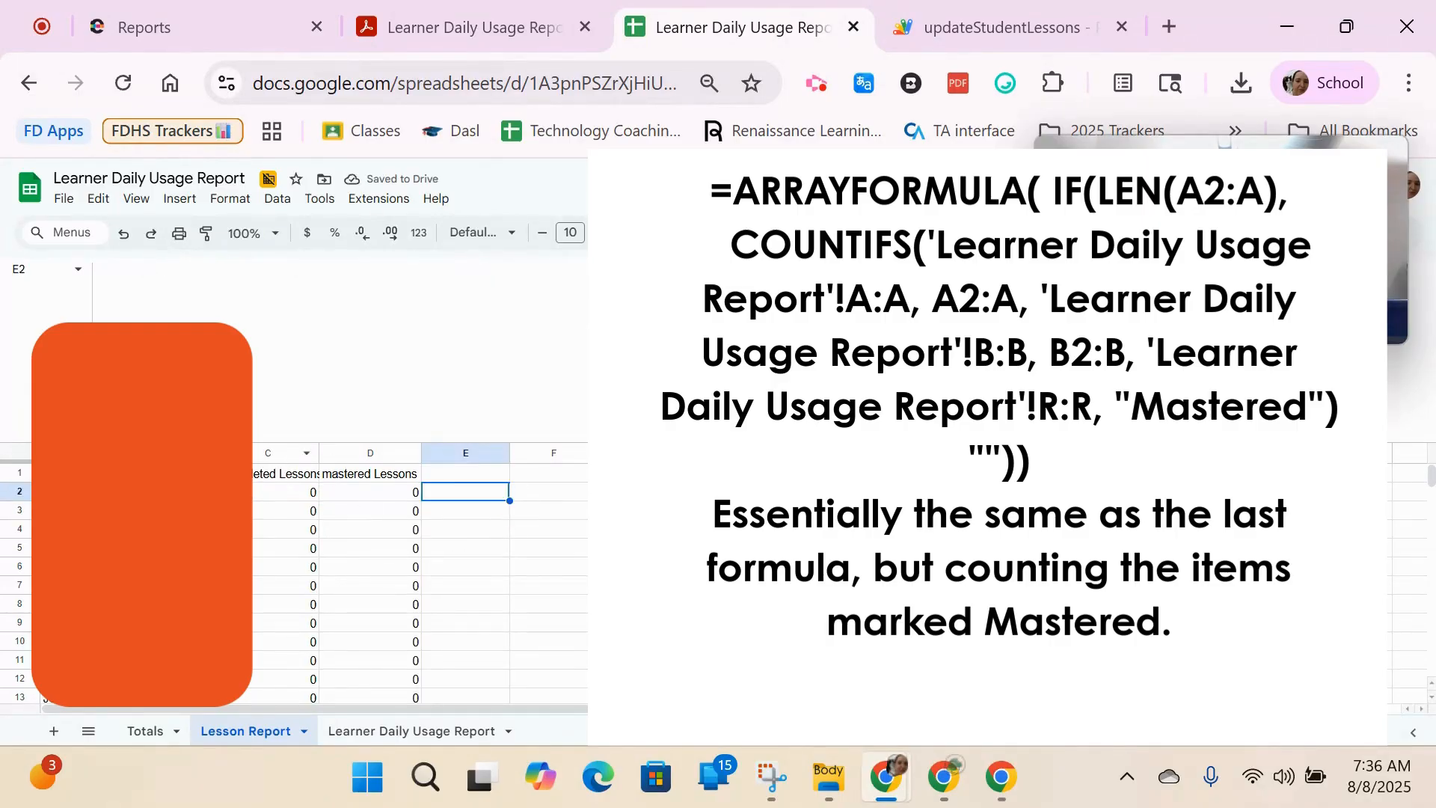
- Look through the Lesson Report counts and re-enter the completed Lessons ARRAYFORMULA in C2
scroll(498, 587, down, 15)
scroll(499, 586, up, 15)
scroll(378, 619, down, 18)
scroll(402, 570, up, 18)
click(311, 495)
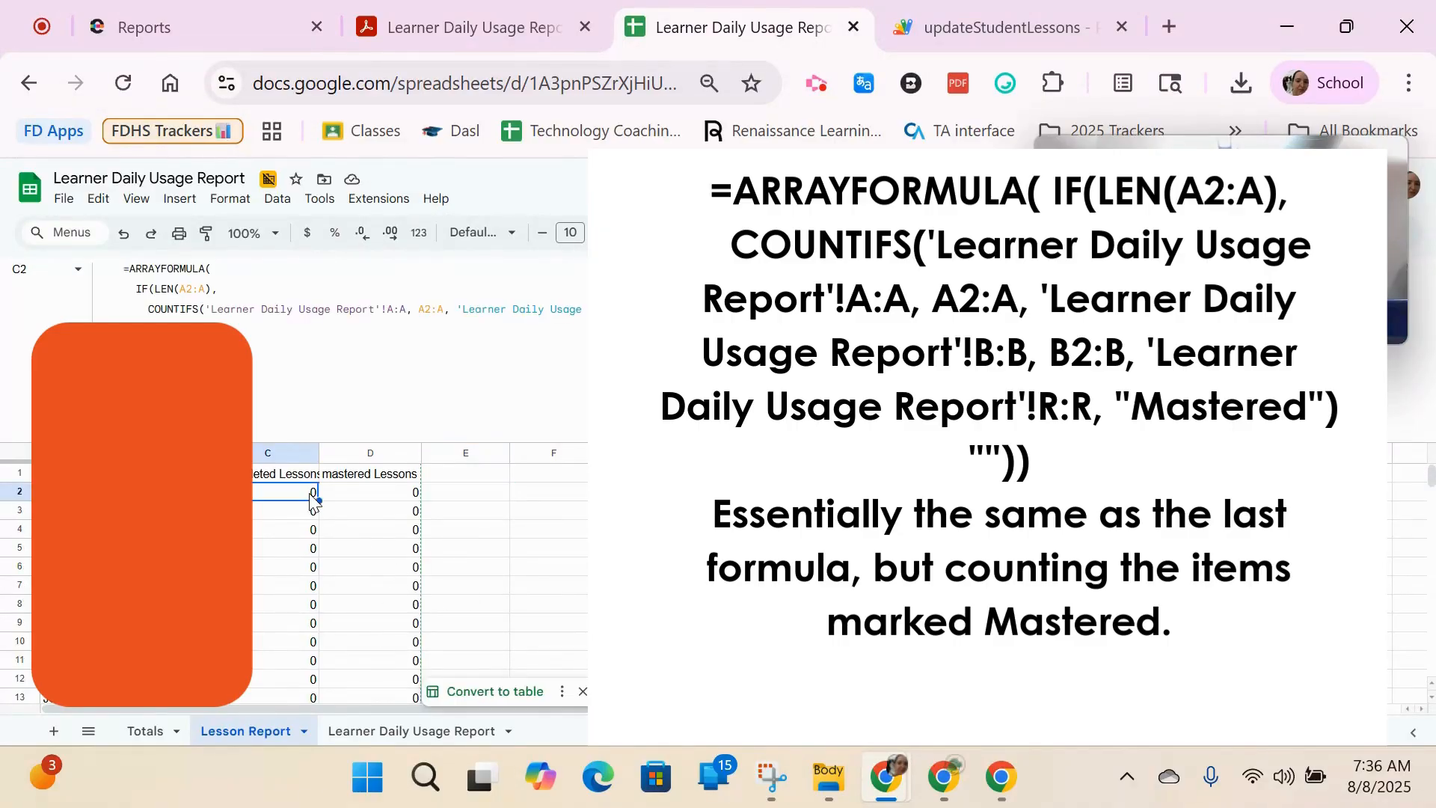
click(254, 308)
key(Return)
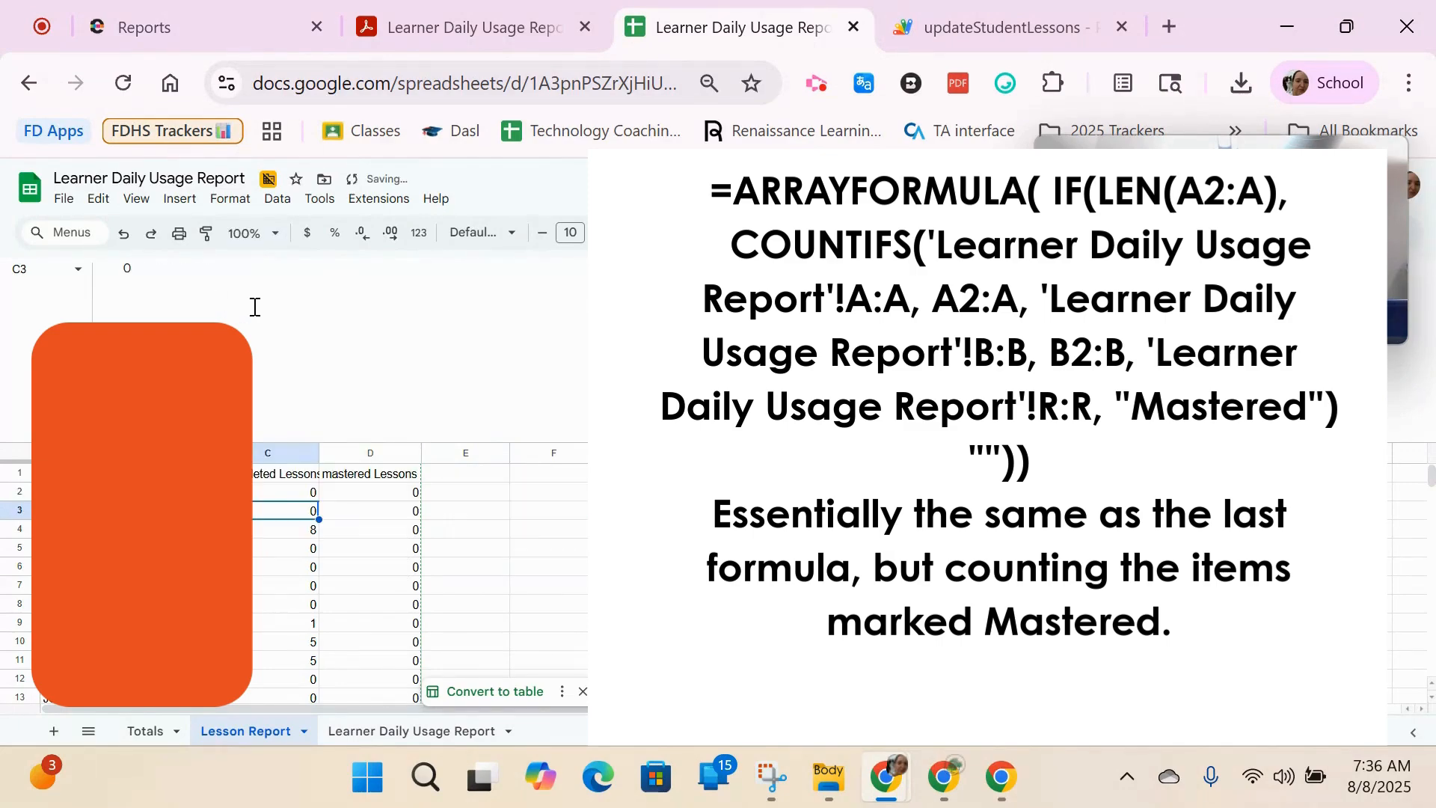
- Re-enter the mastered Lessons ARRAYFORMULA in D2 and check the mastered count in row 11
click(369, 497)
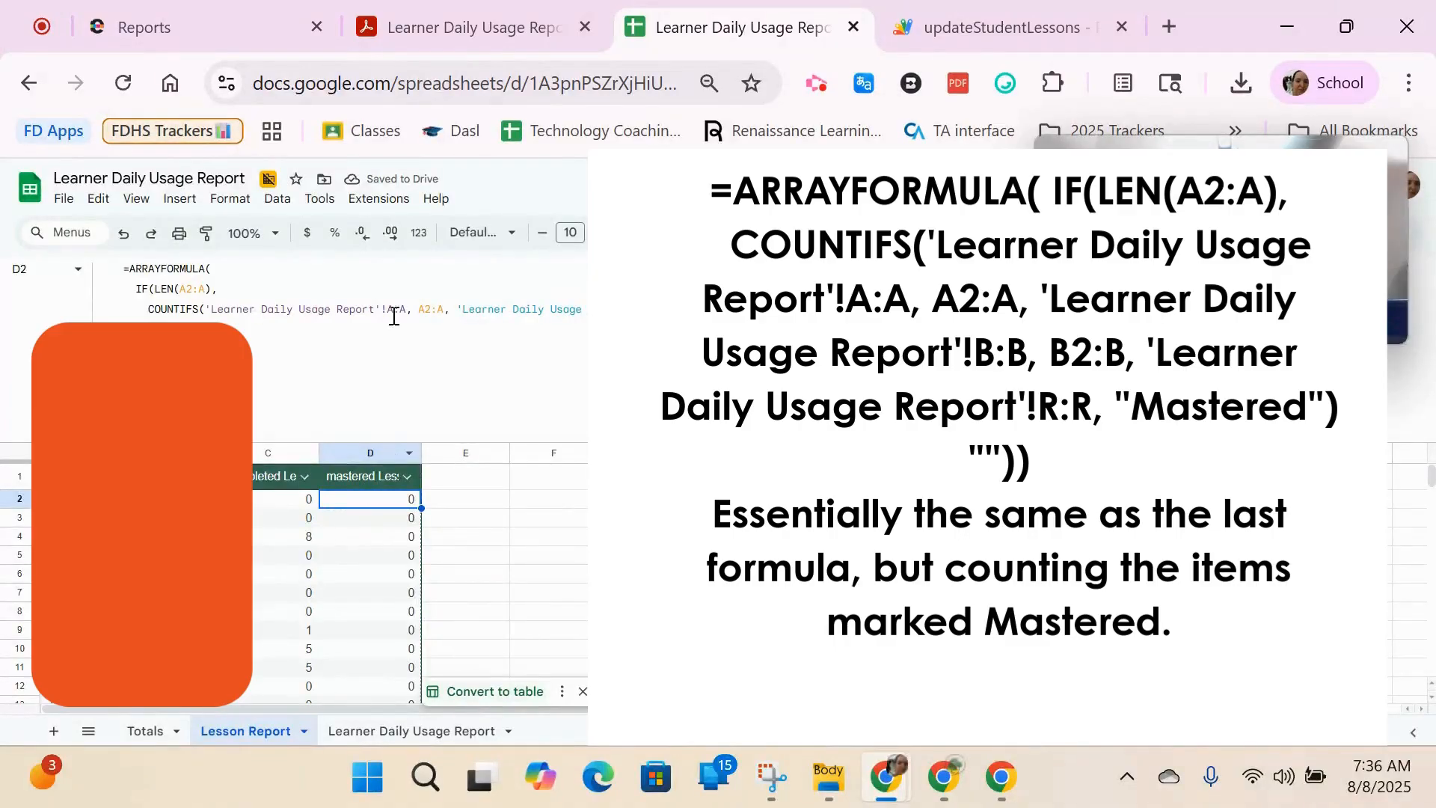
click(264, 309)
key(Return)
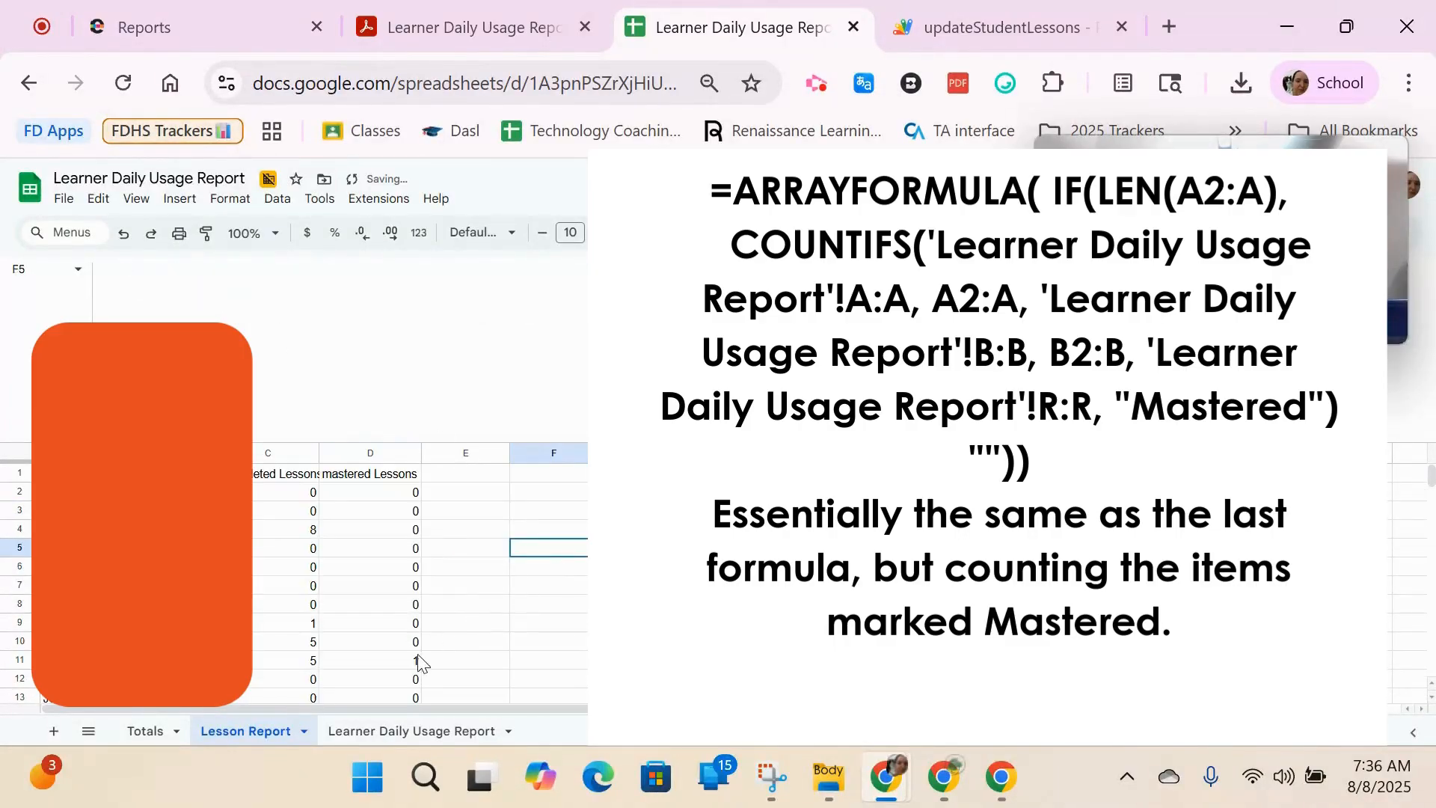
click(413, 662)
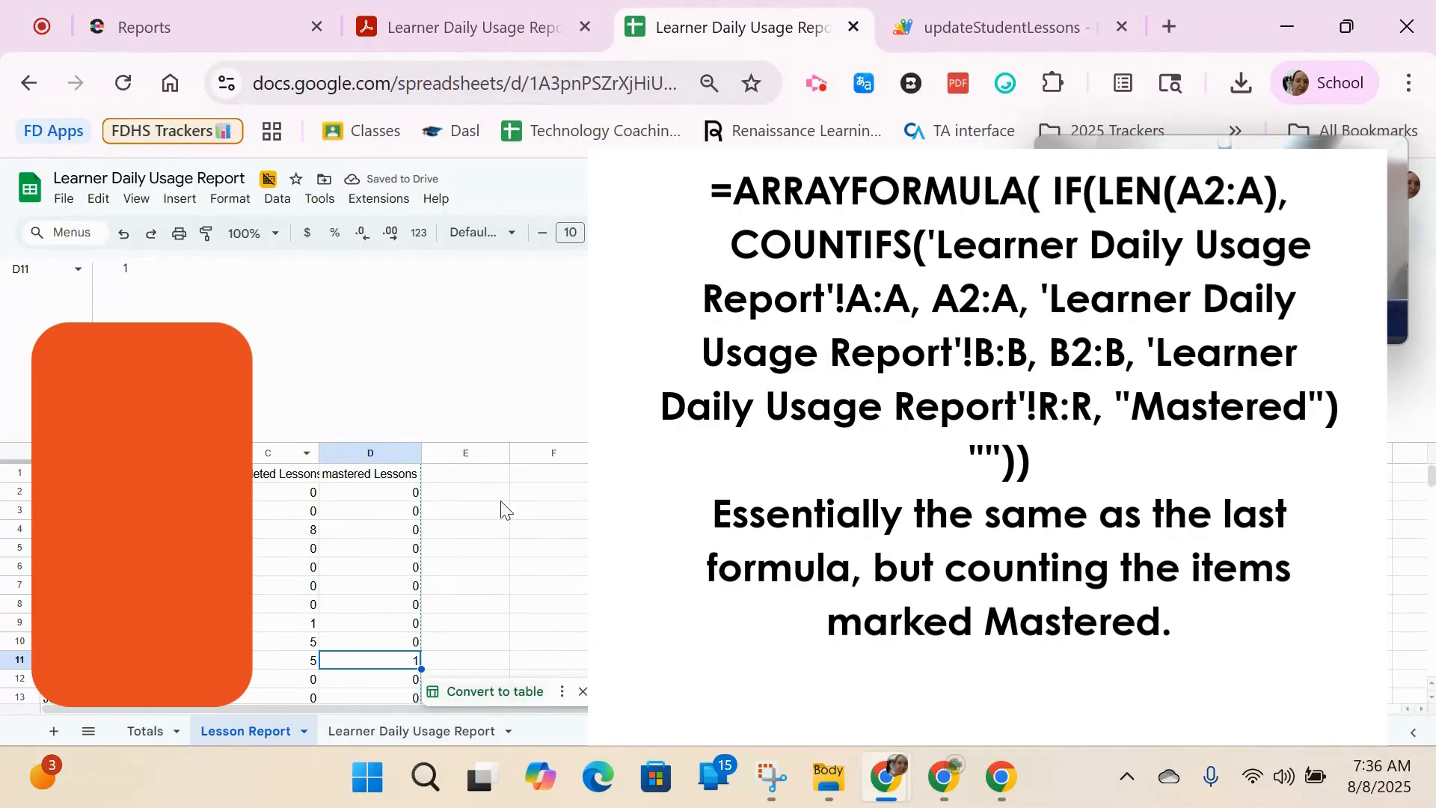
- Move the Learner Daily Usage Report sheet ahead of Totals, and review the Lesson Report and Totals sheets
drag(378, 731, 137, 726)
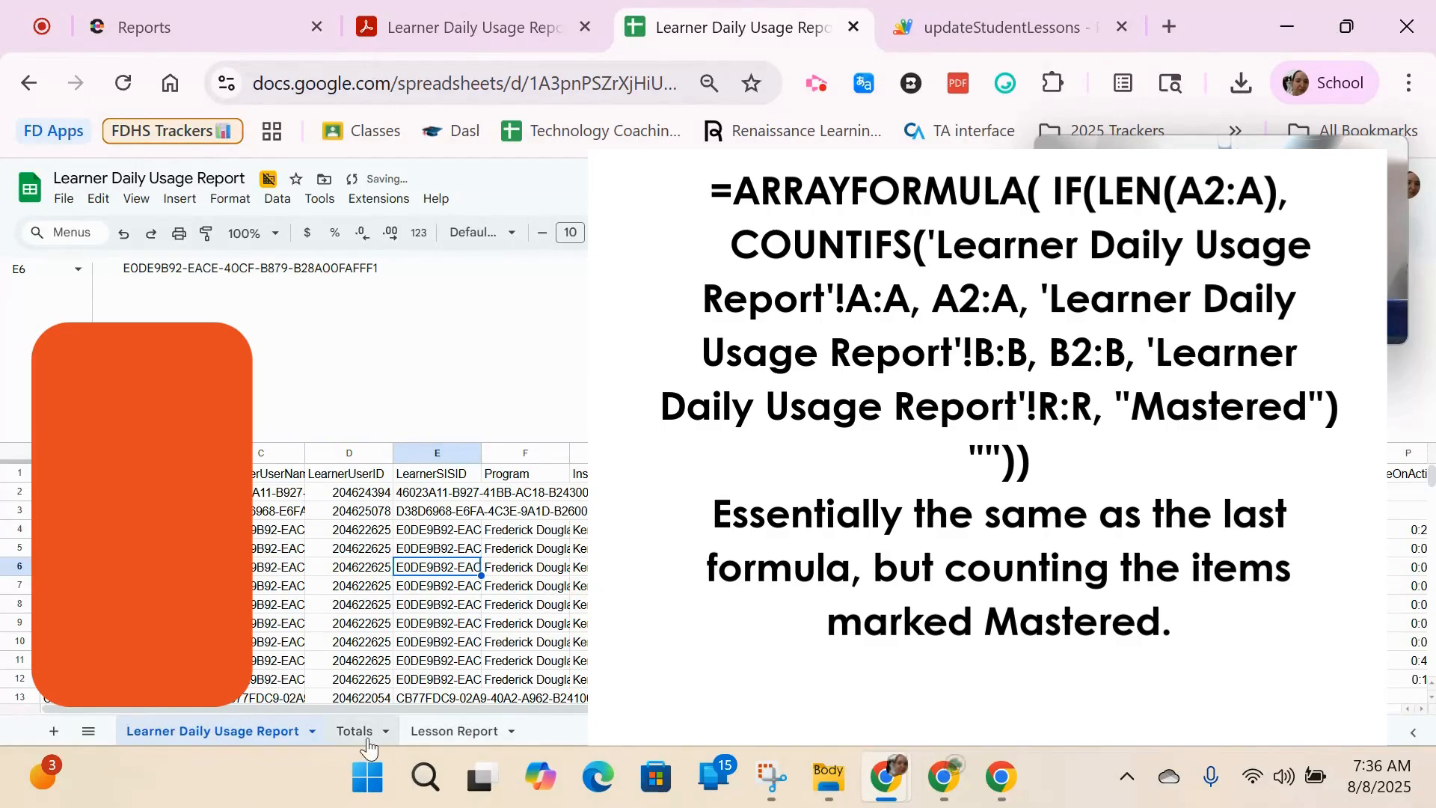
click(447, 731)
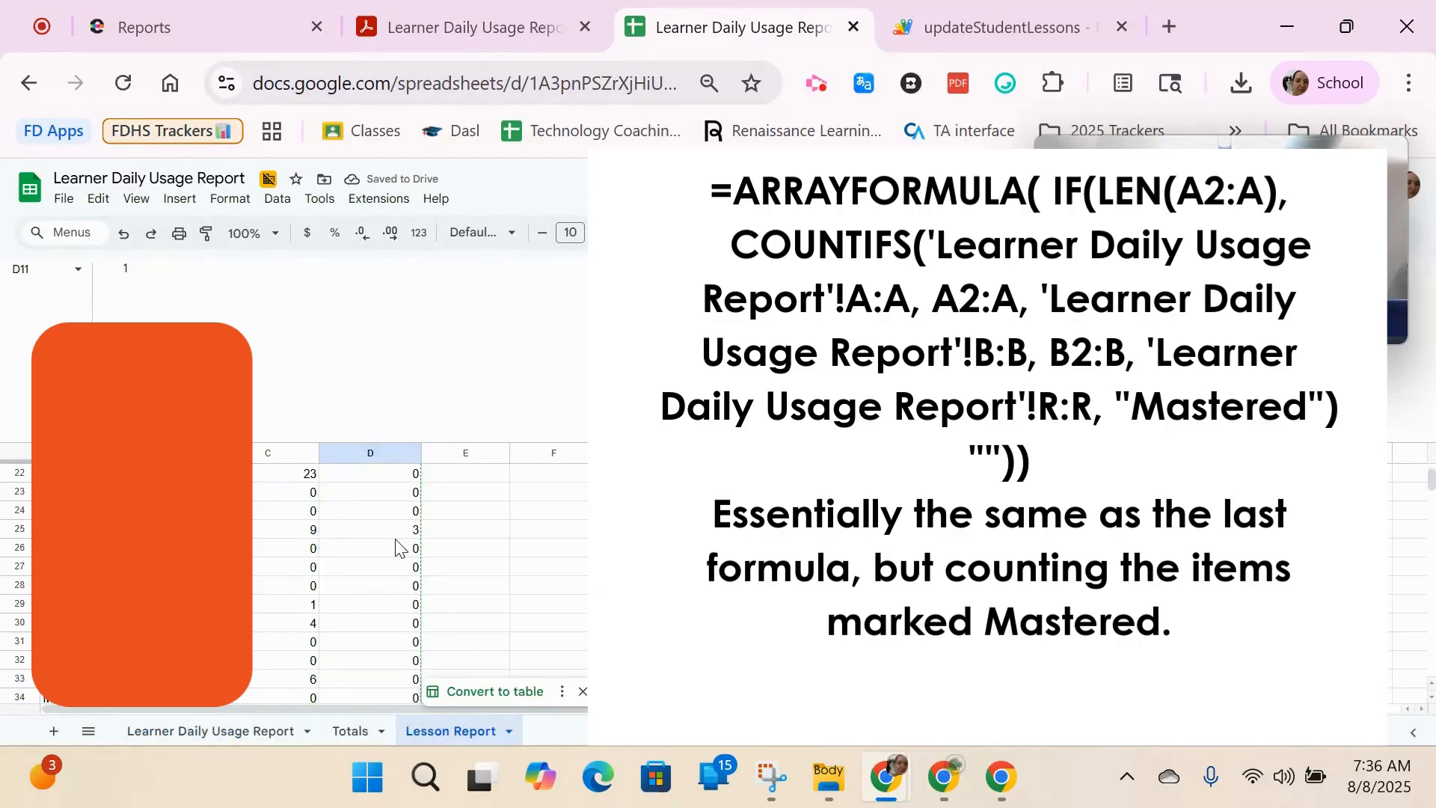
click(361, 733)
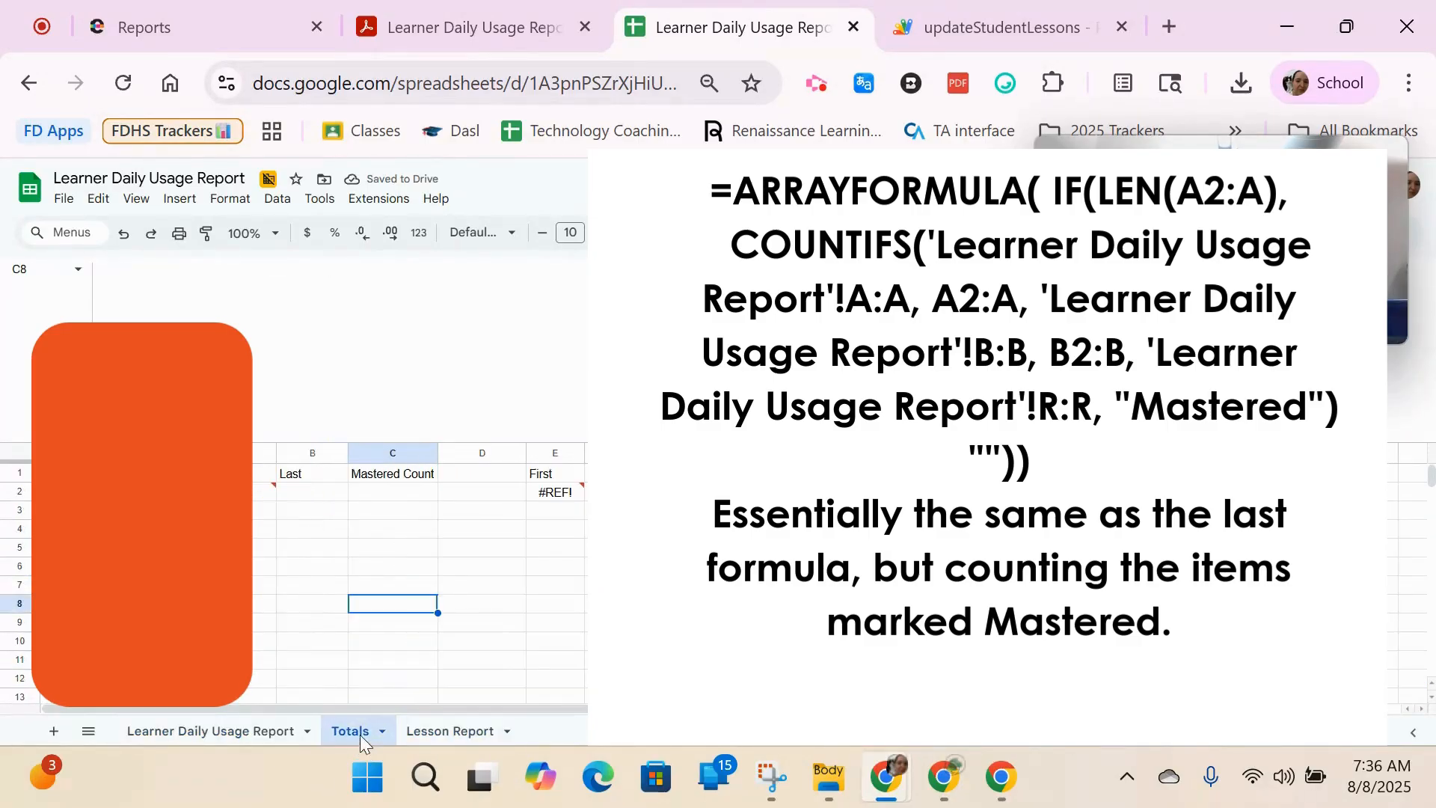
- Revisit the Learner Daily Usage Report sheet and inspect the QUERY formula in A2 of the Totals sheet
click(202, 731)
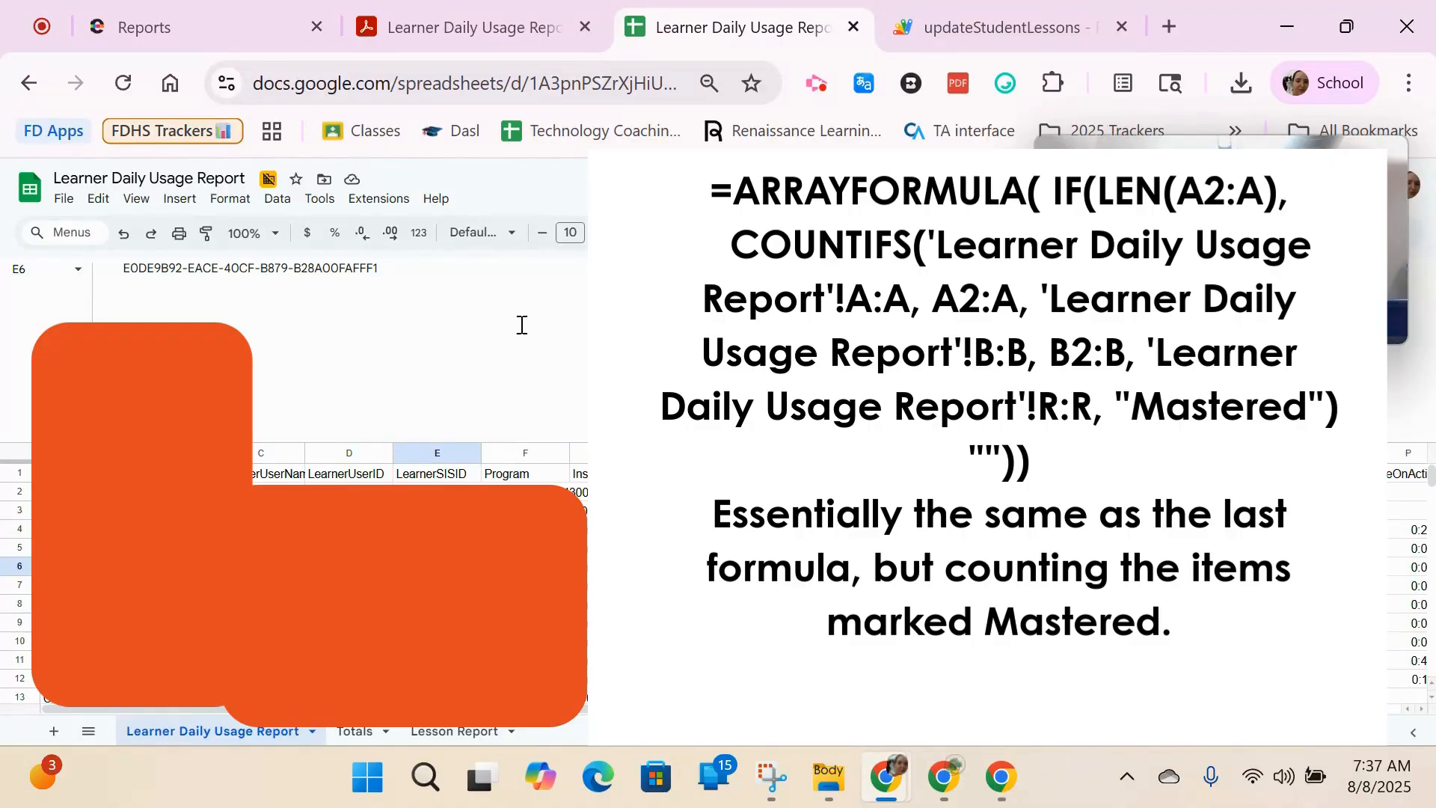
click(372, 733)
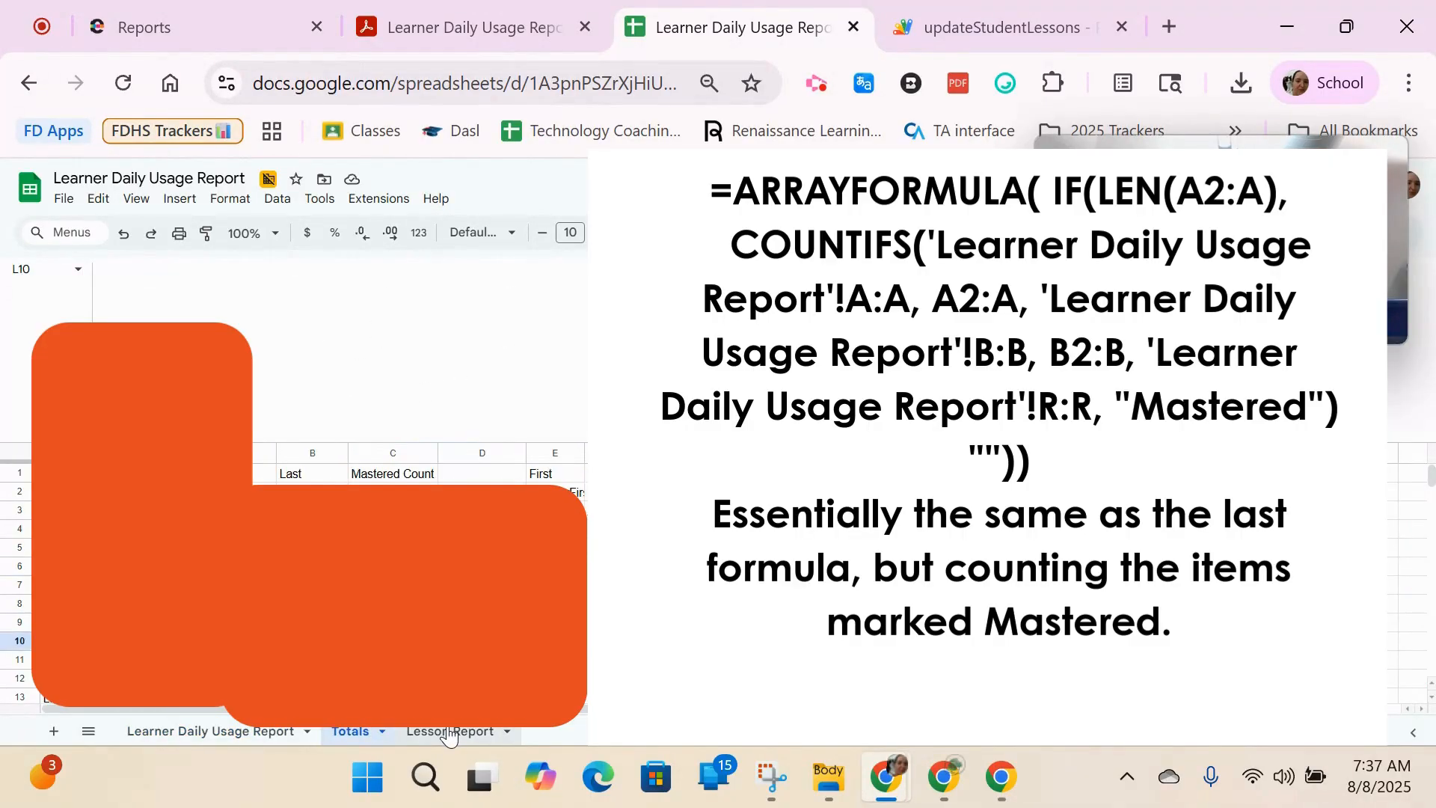
click(142, 491)
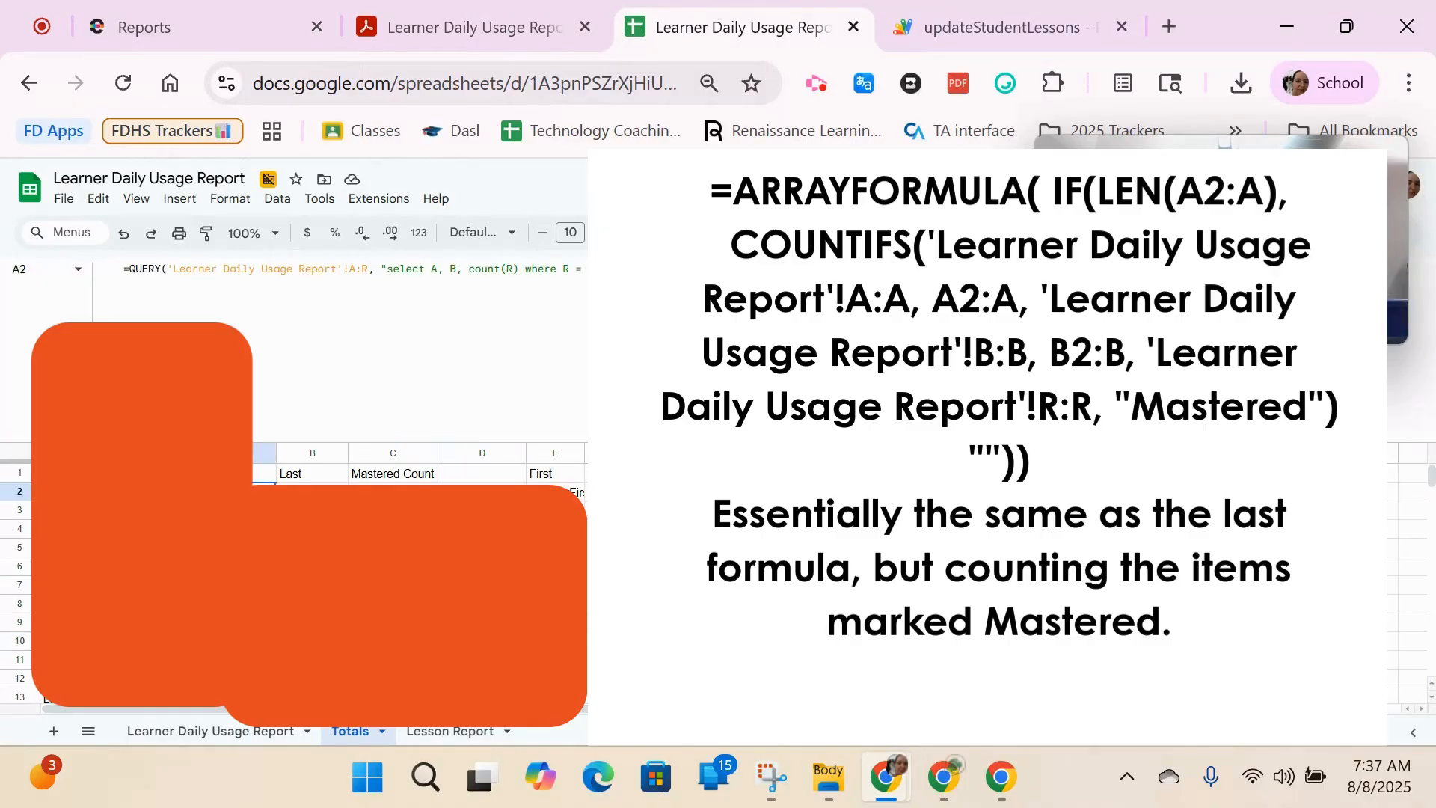
drag(1219, 161, 1212, 485)
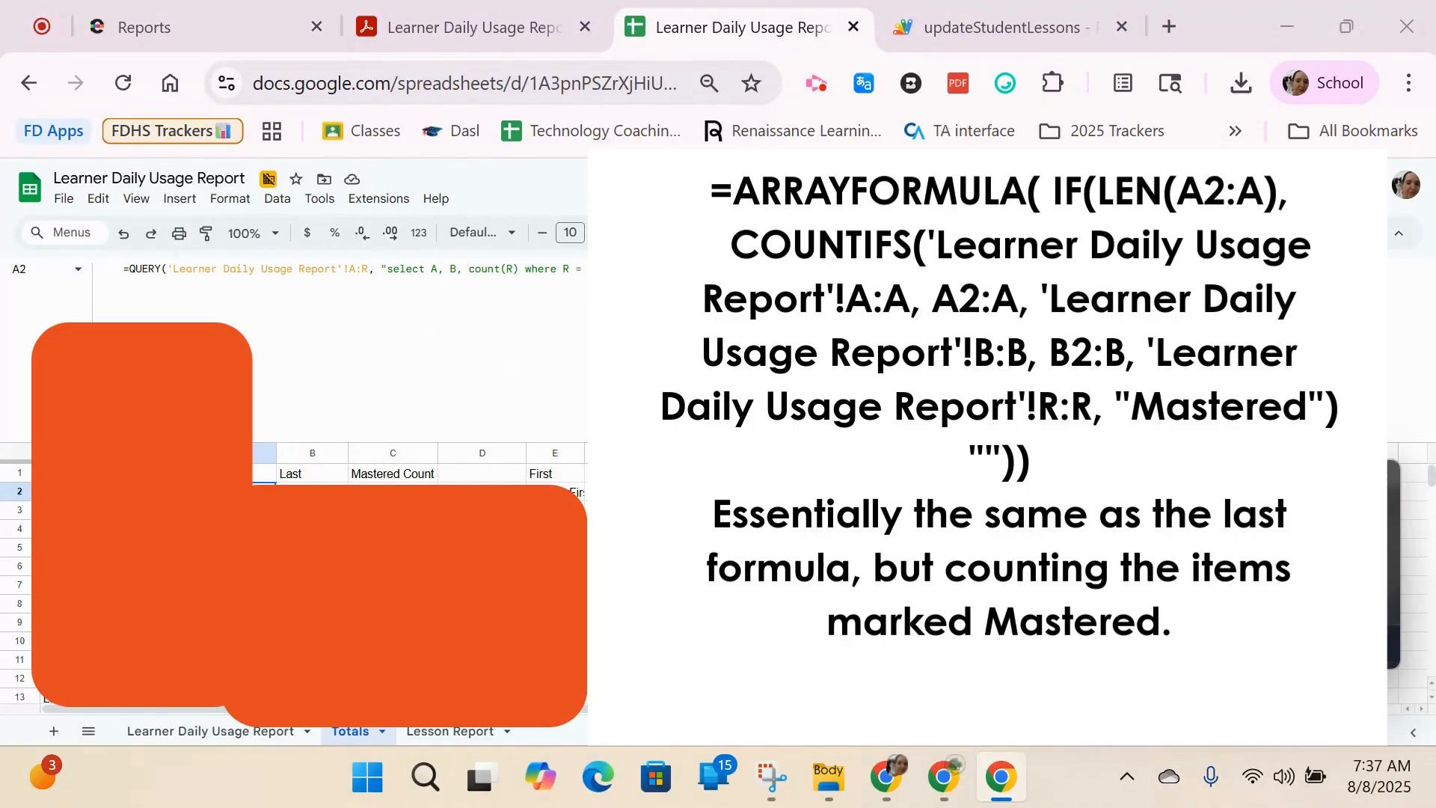
click(809, 93)
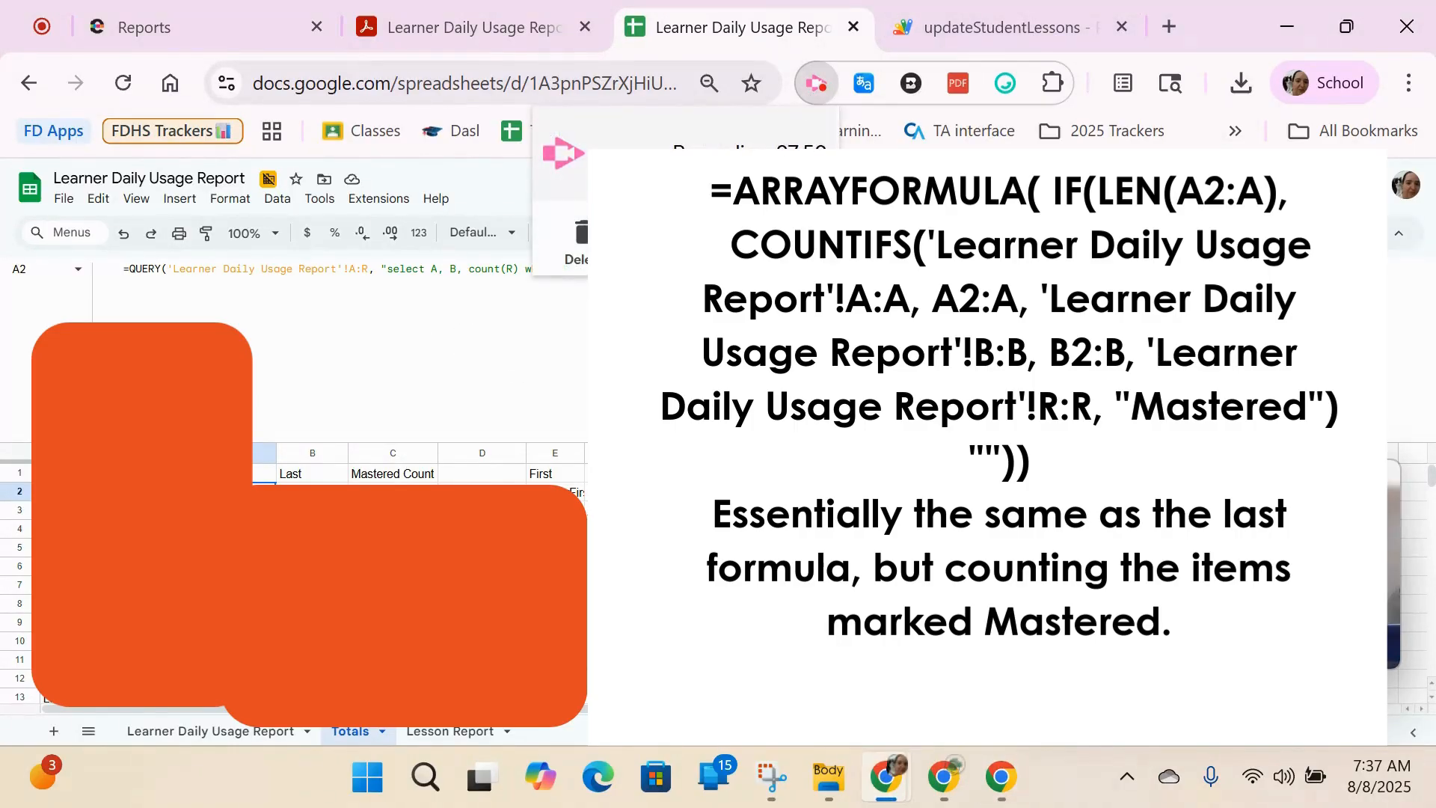